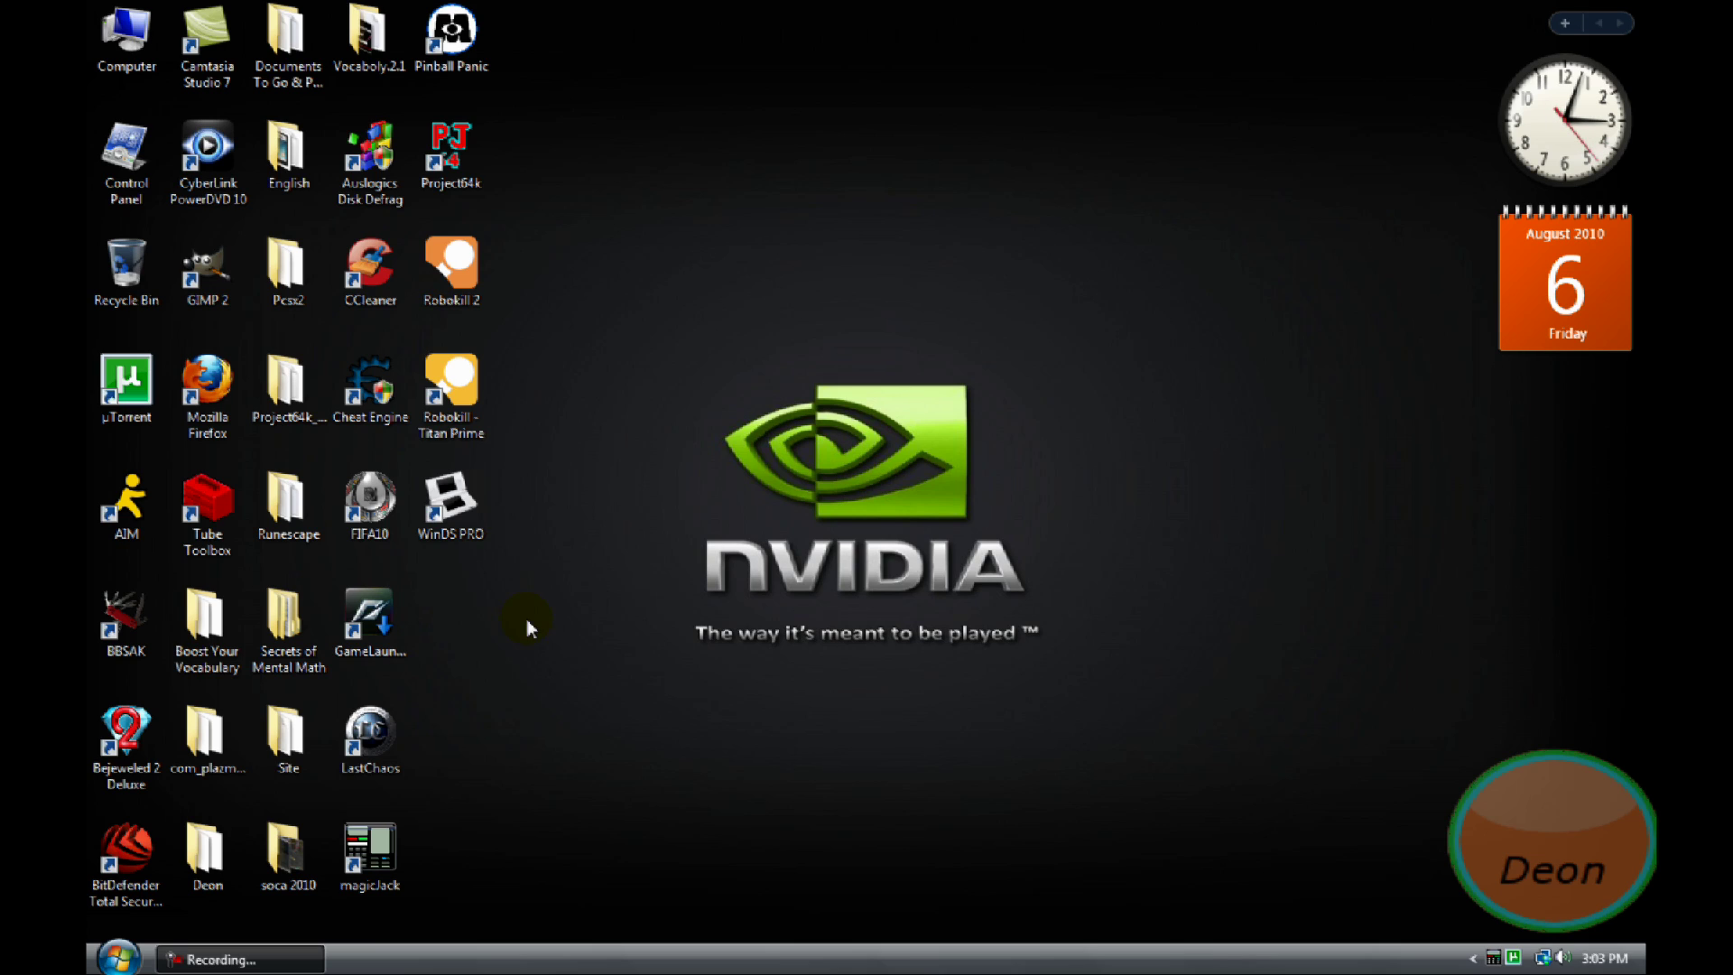
Launch Firefox and open a new blank tab beside the BleachAnime forum thread
{"action": "double_click", "coordinate": [204, 390]}
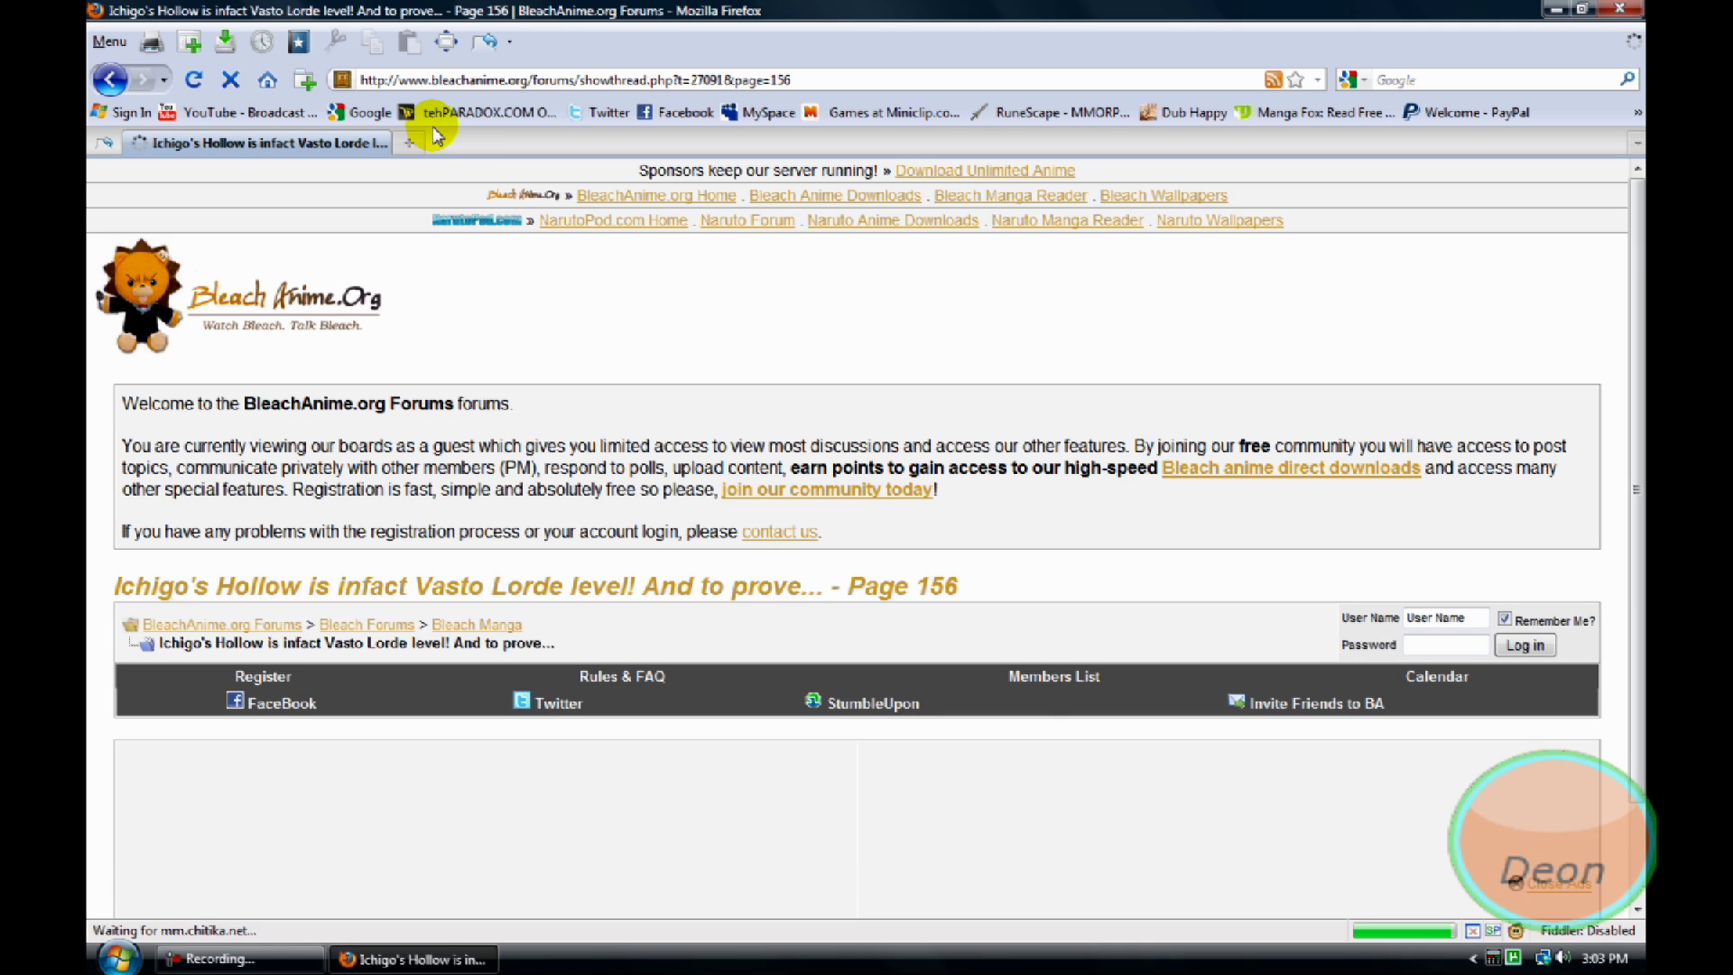
{"action": "left_click", "coordinate": [412, 145]}
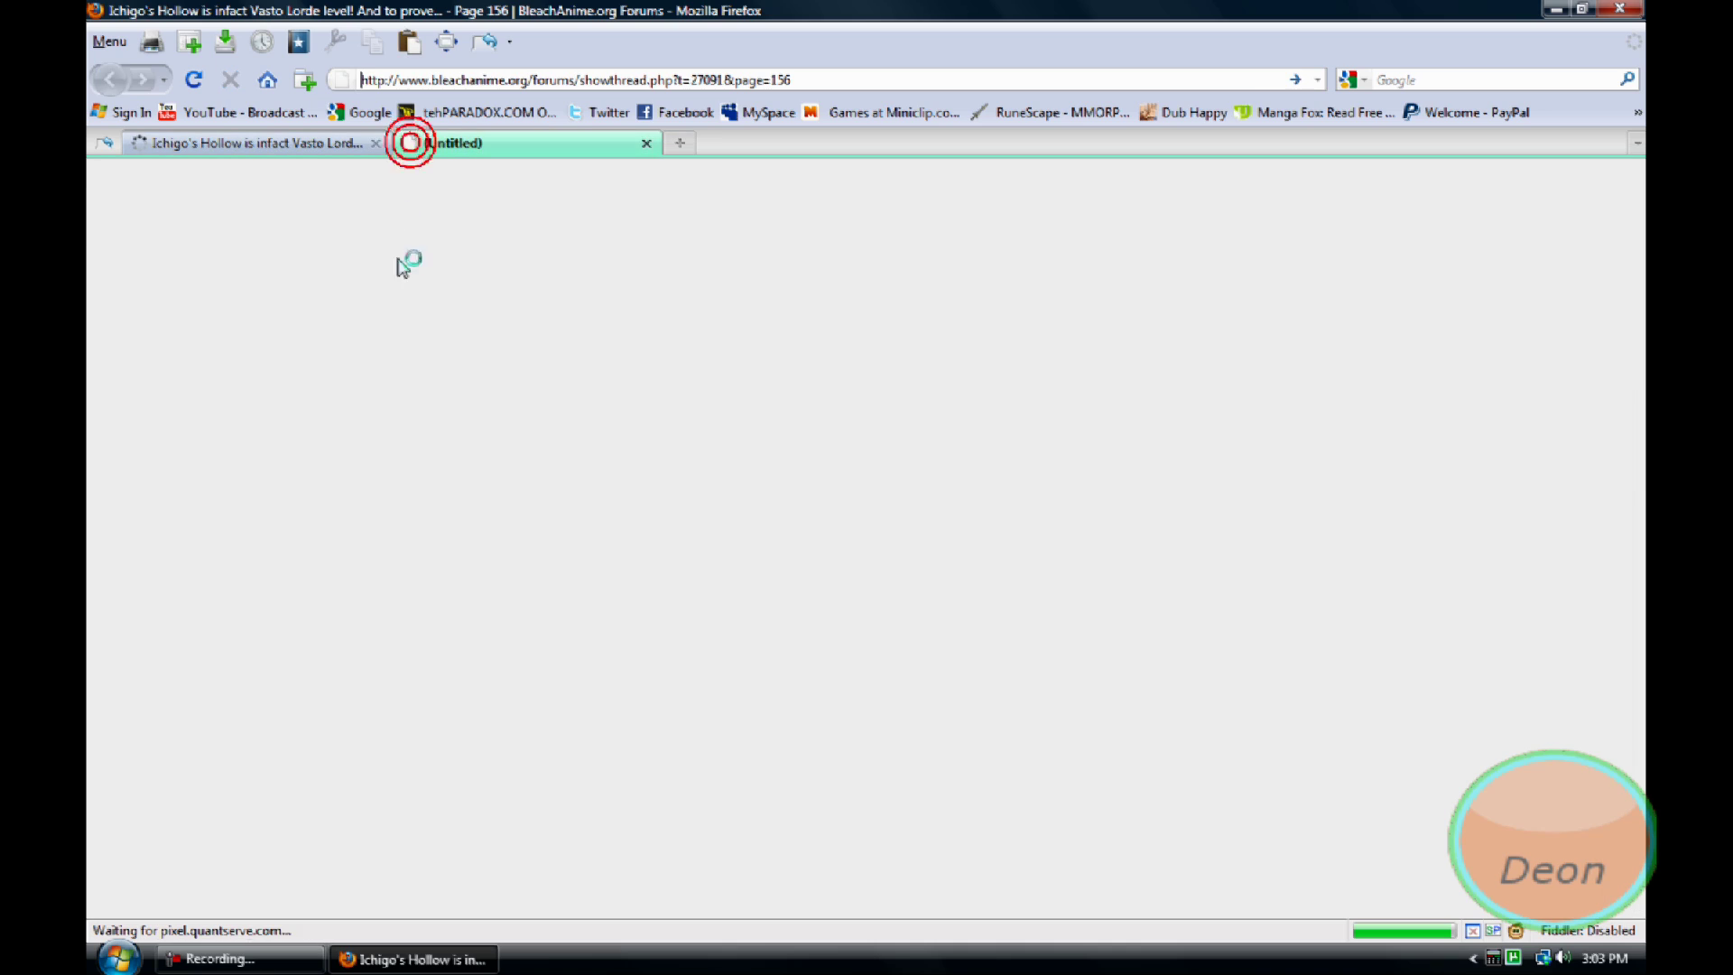
{"action": "left_click", "coordinate": [260, 961]}
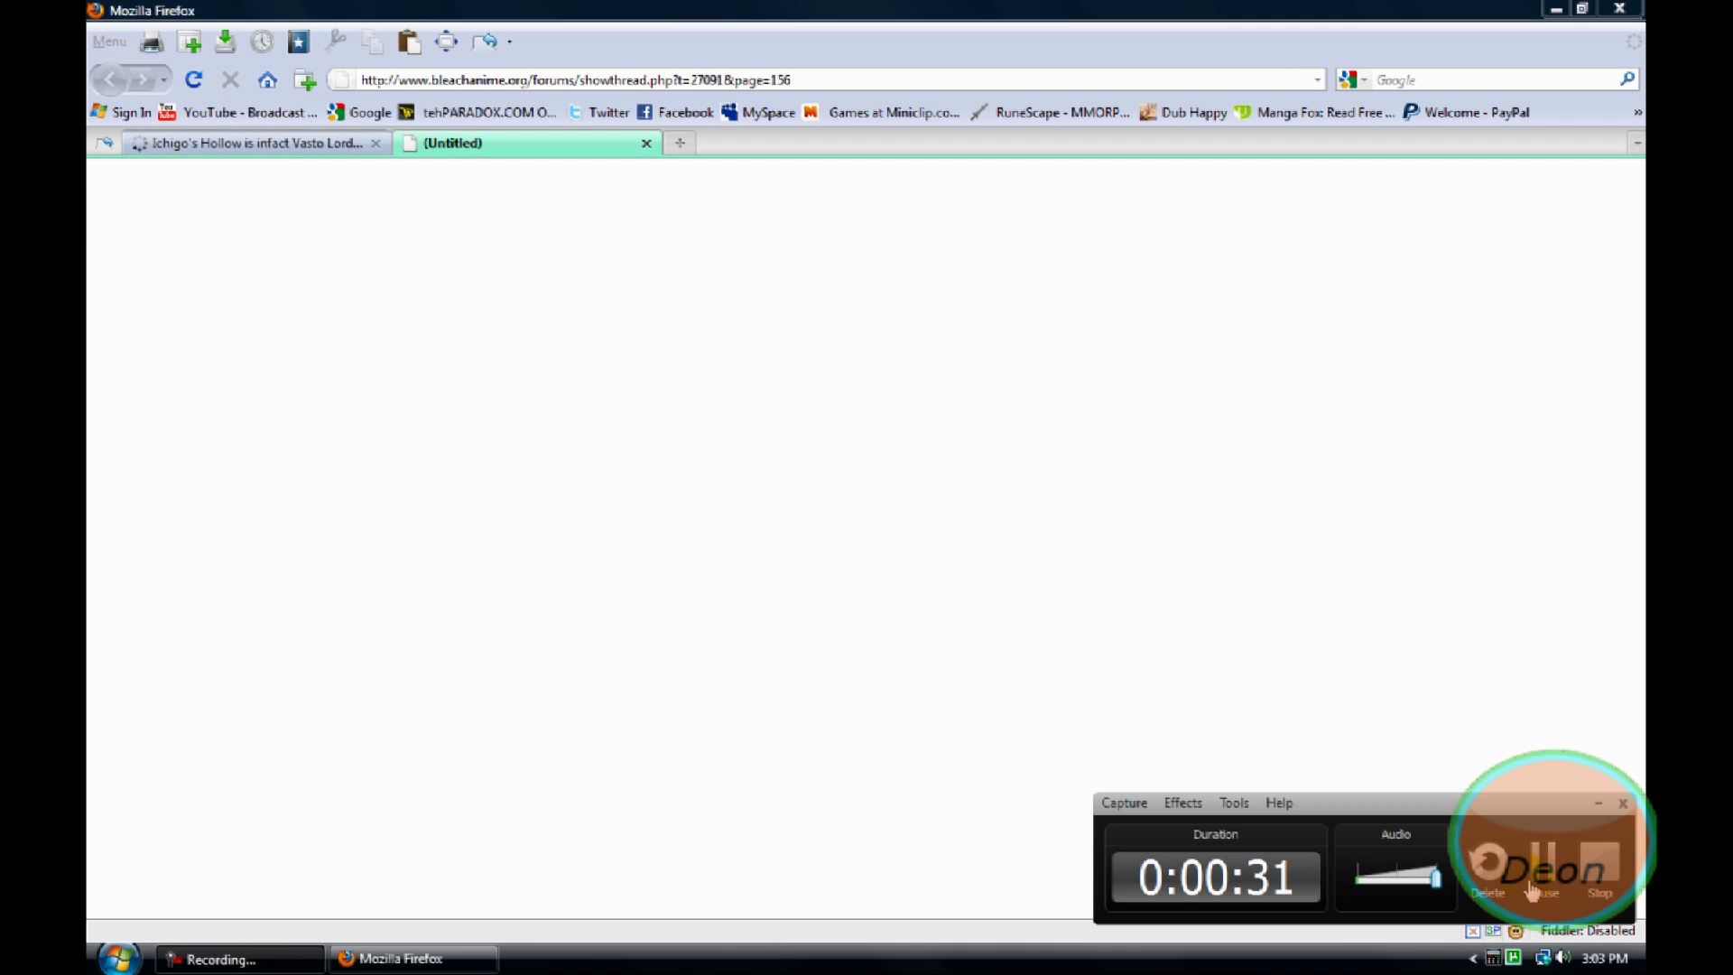
{"action": "left_click", "coordinate": [1556, 892]}
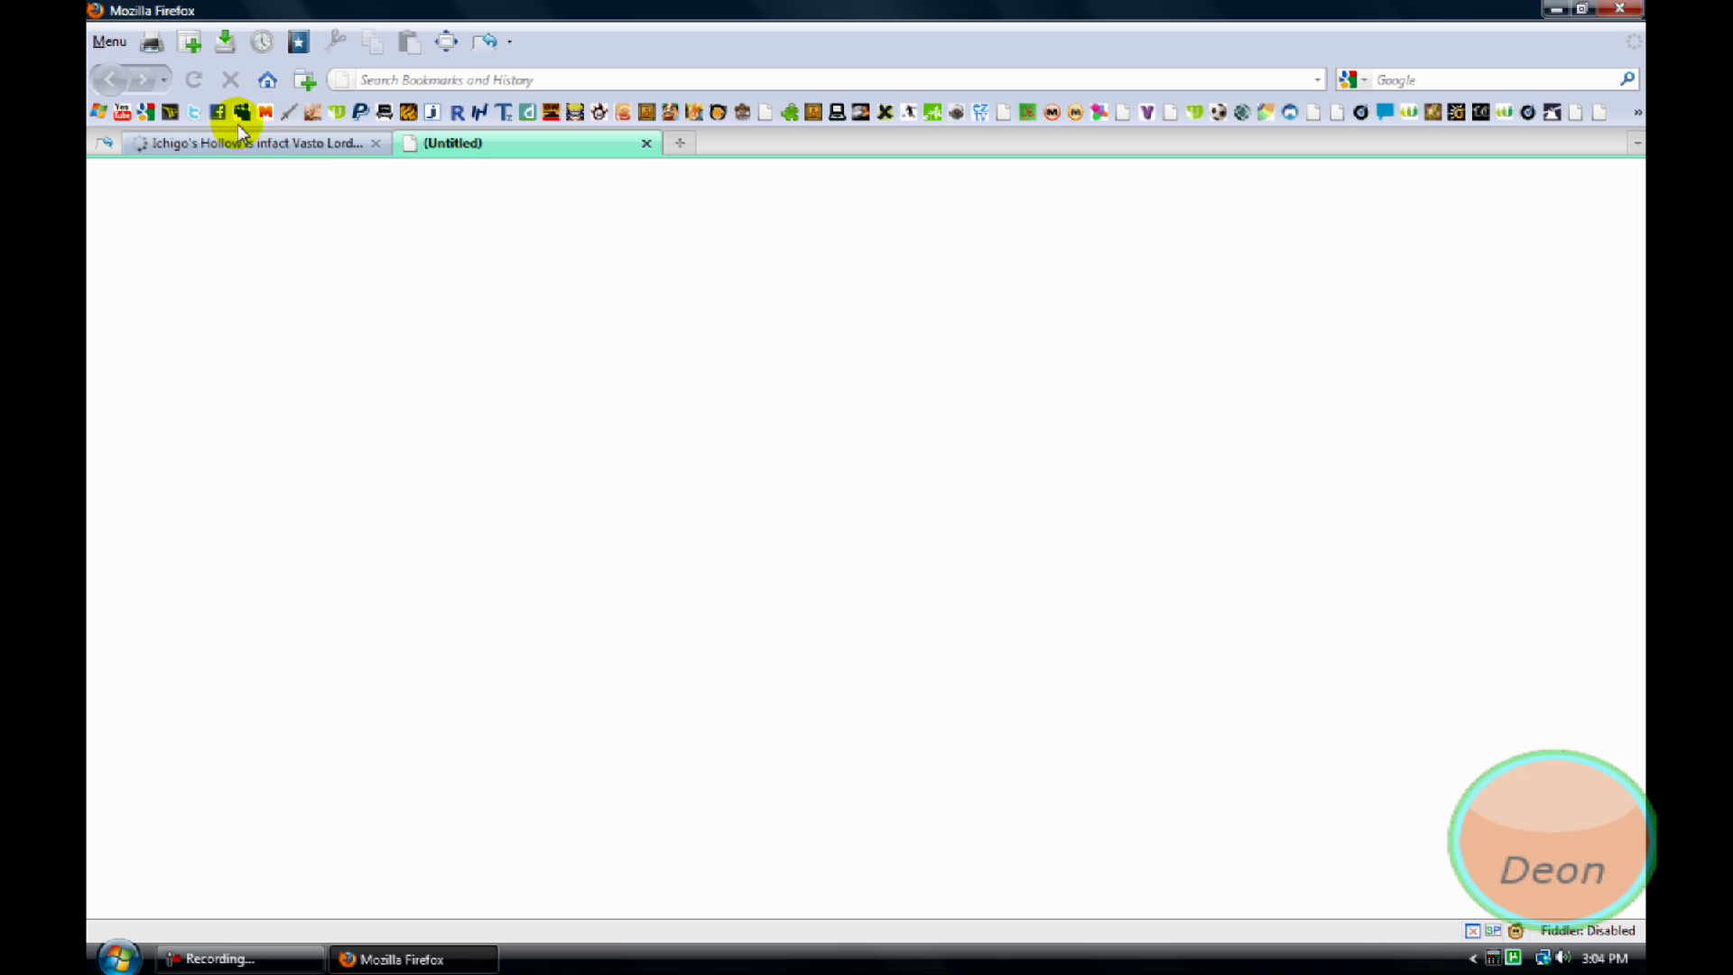
Search Google for 'photobucket' and open the Photobucket site from the first result
{"action": "left_click", "coordinate": [149, 117]}
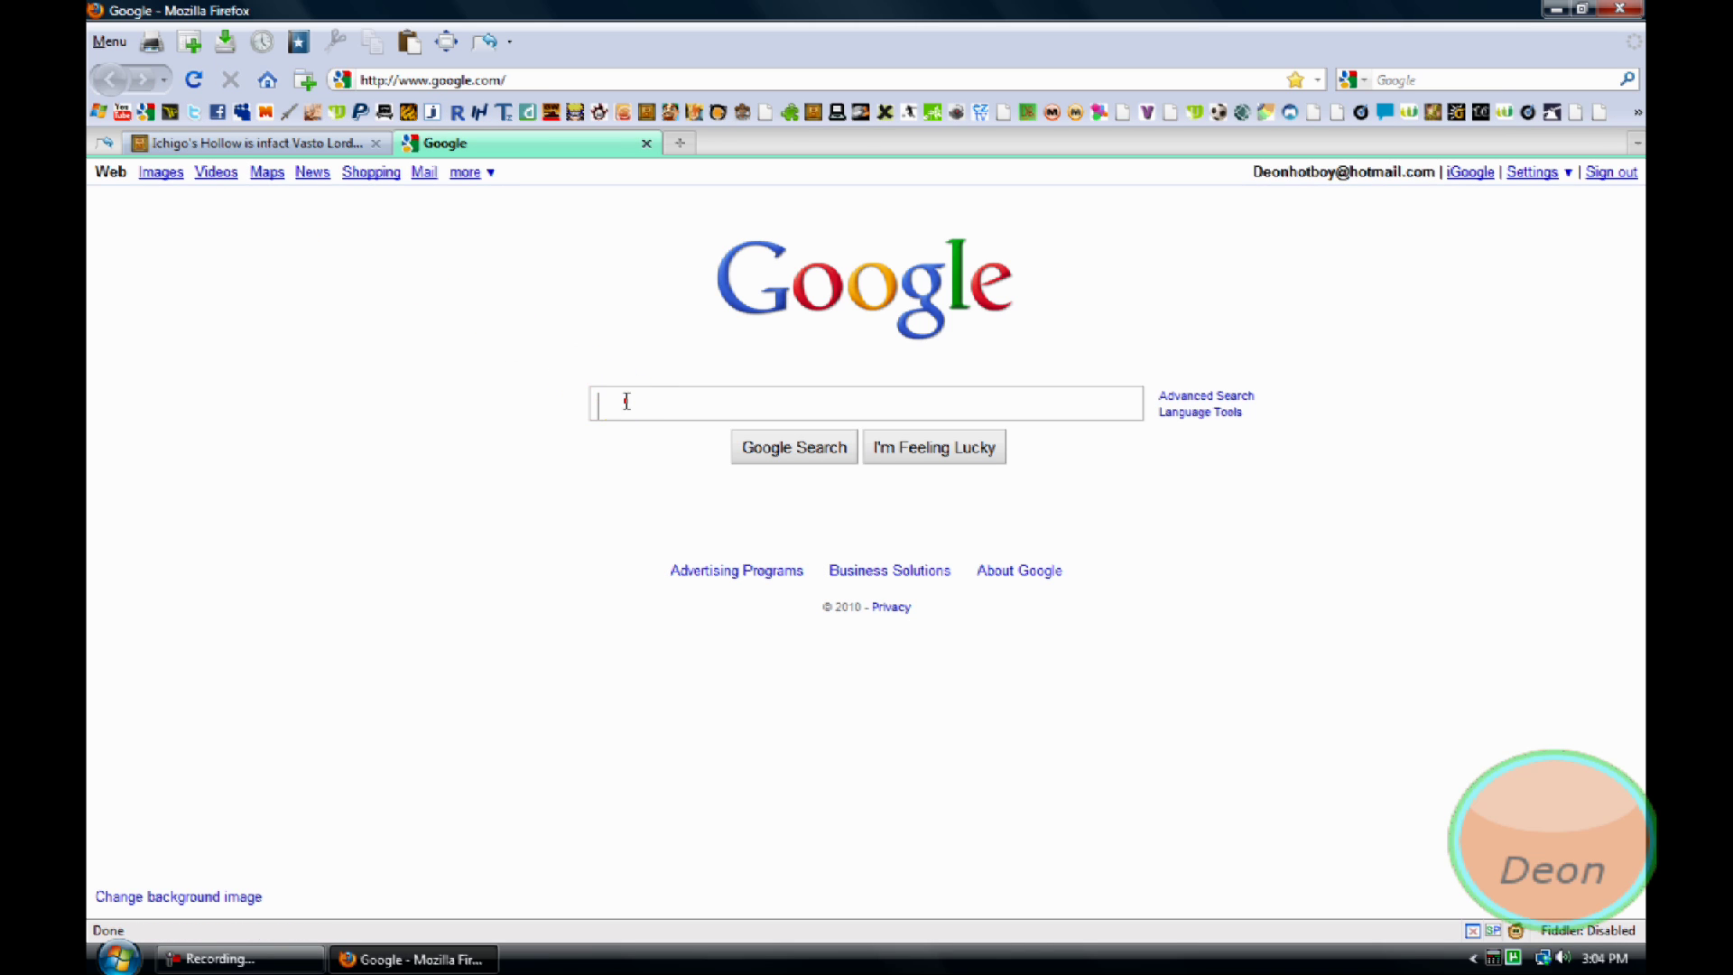
{"action": "left_click", "coordinate": [627, 401]}
{"action": "type", "text": "pho"}
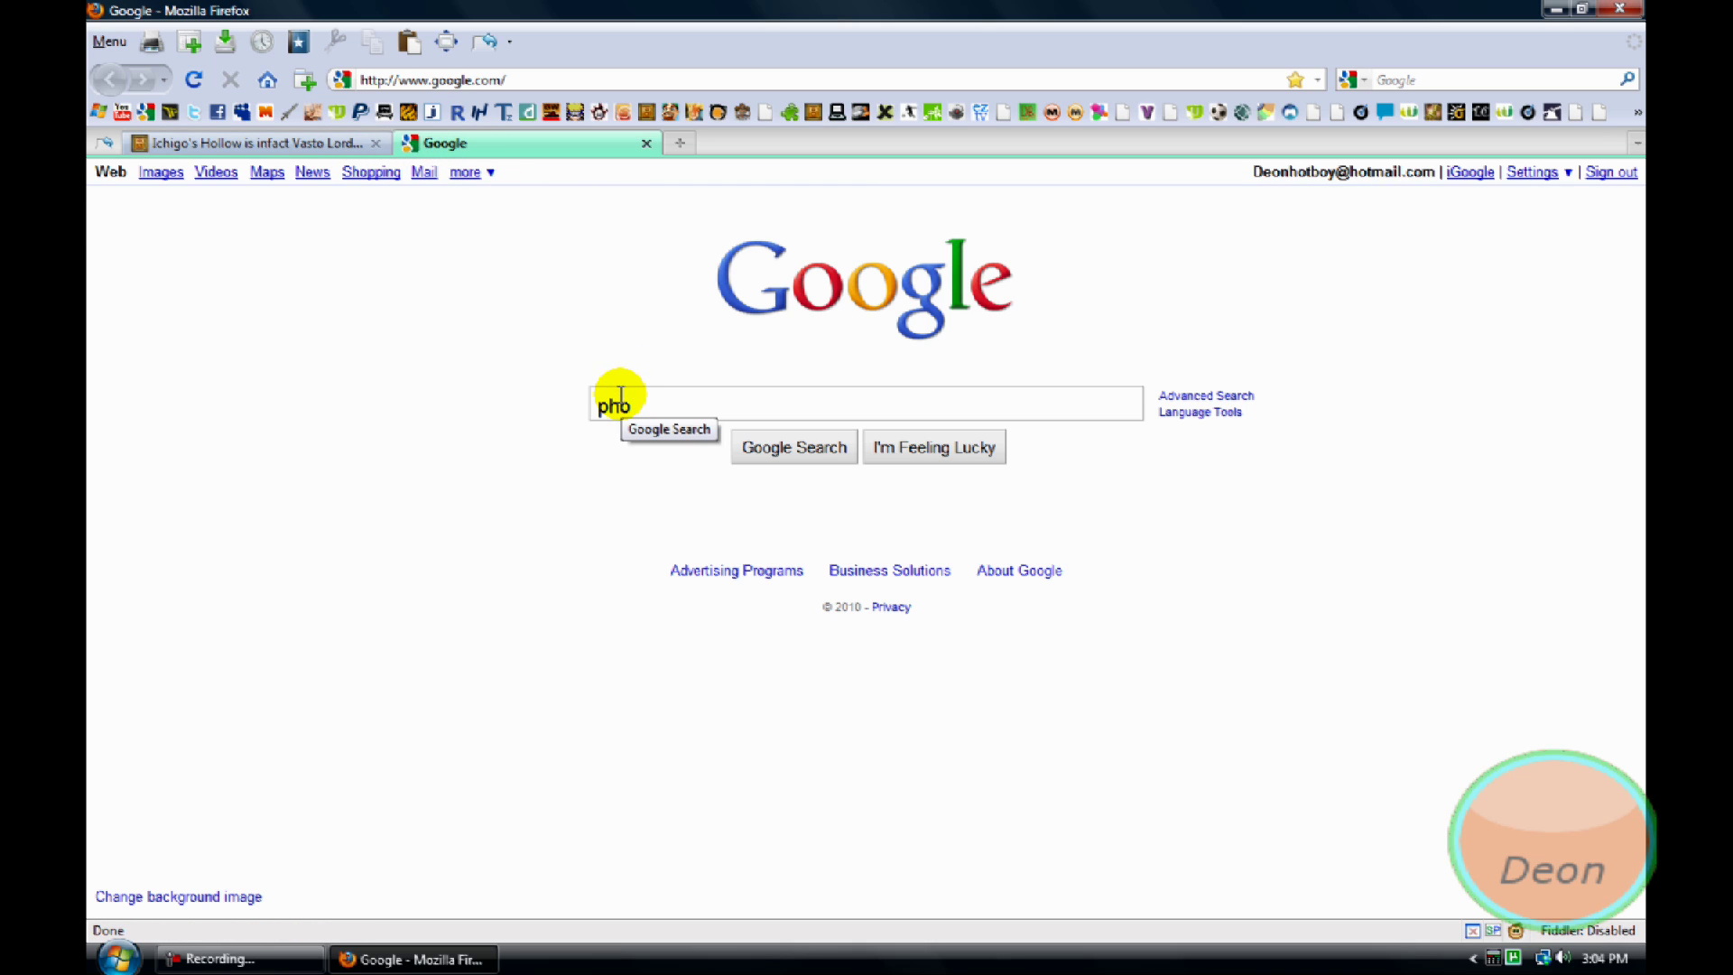
{"action": "type", "text": "tob"}
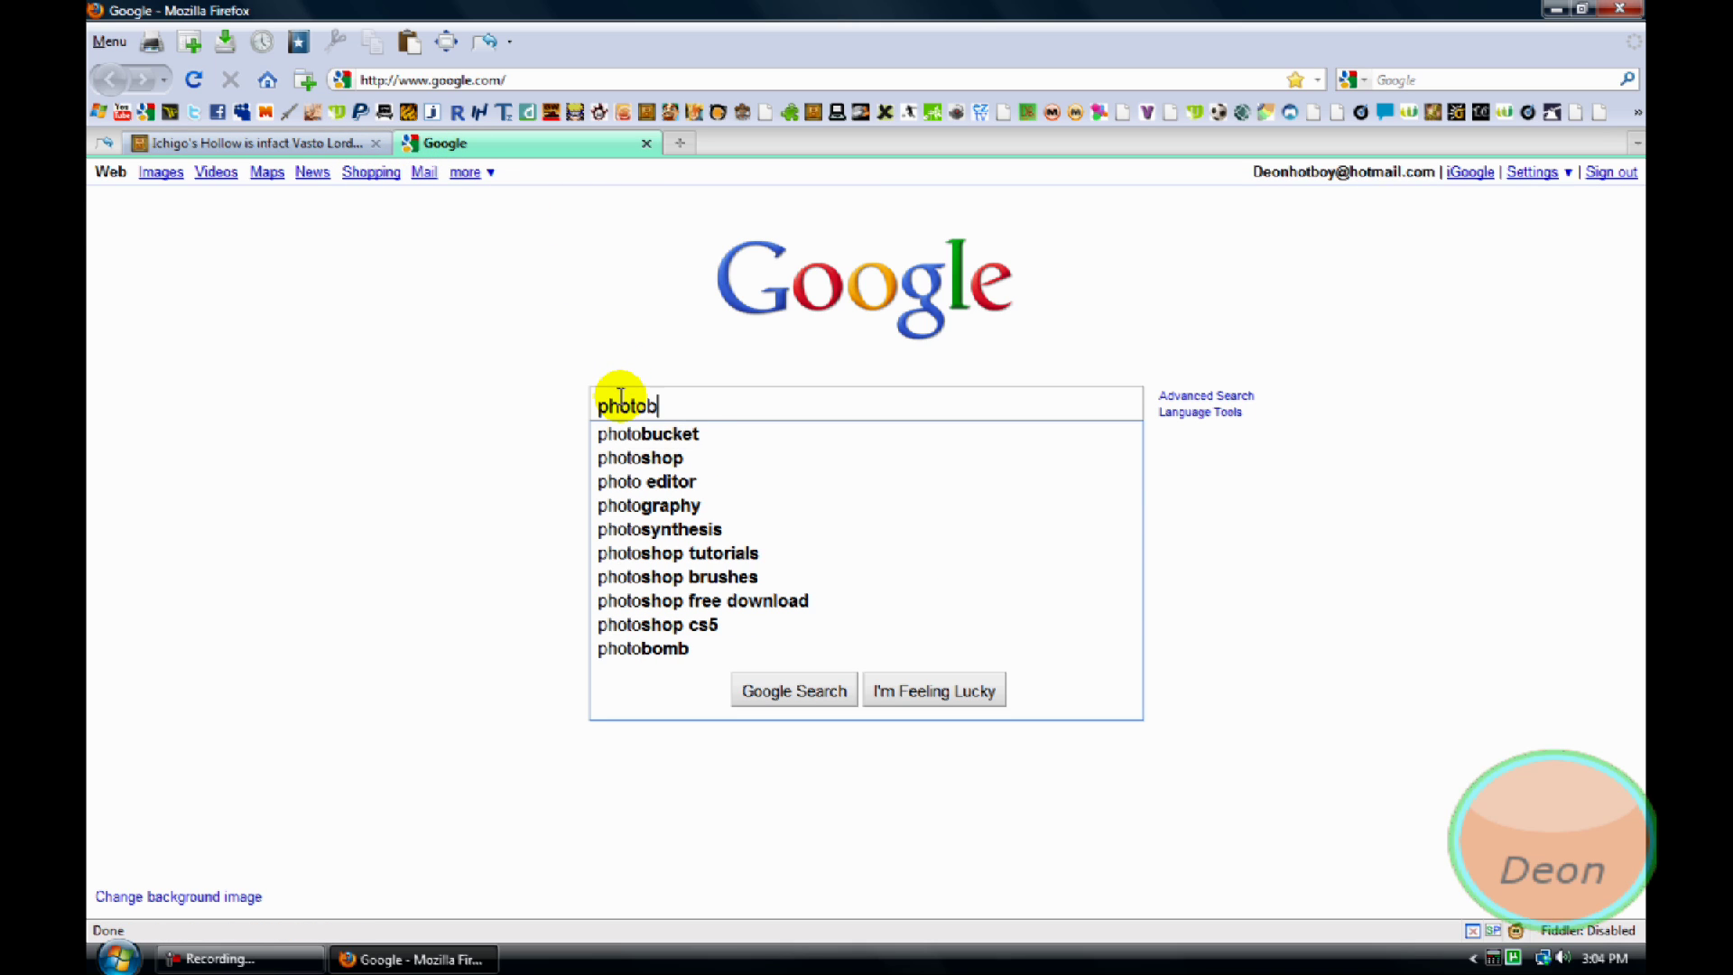
{"action": "type", "text": "ucket"}
{"action": "key", "text": "Return"}
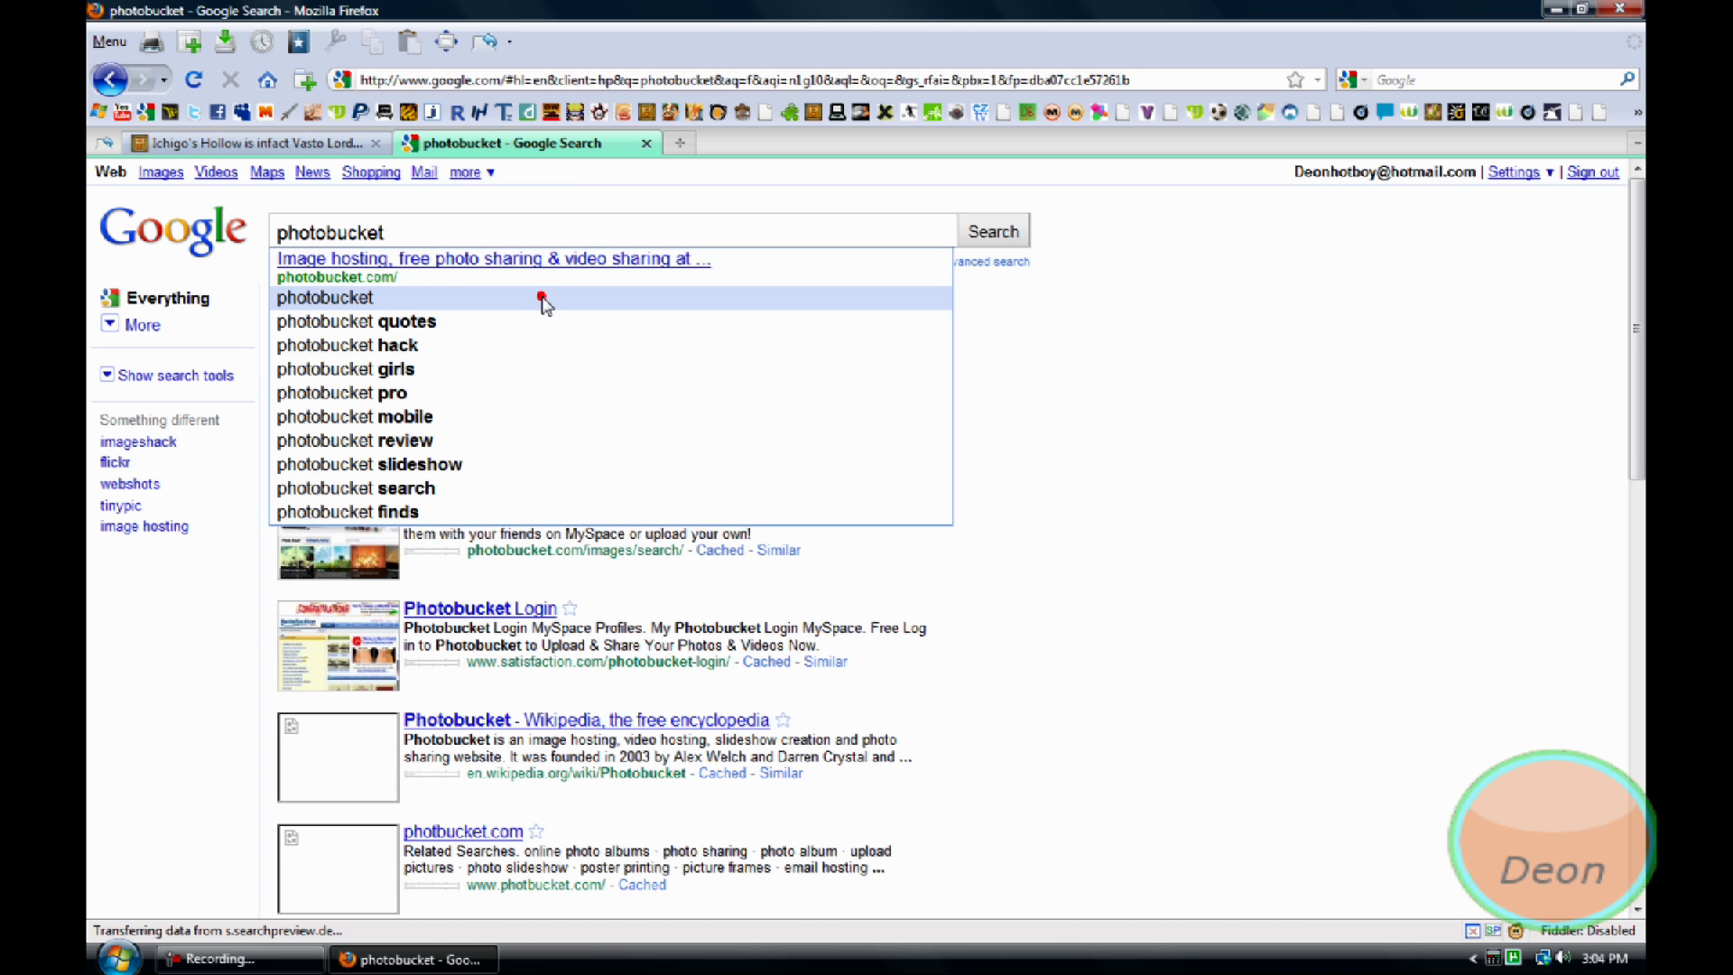
{"action": "left_click", "coordinate": [538, 296]}
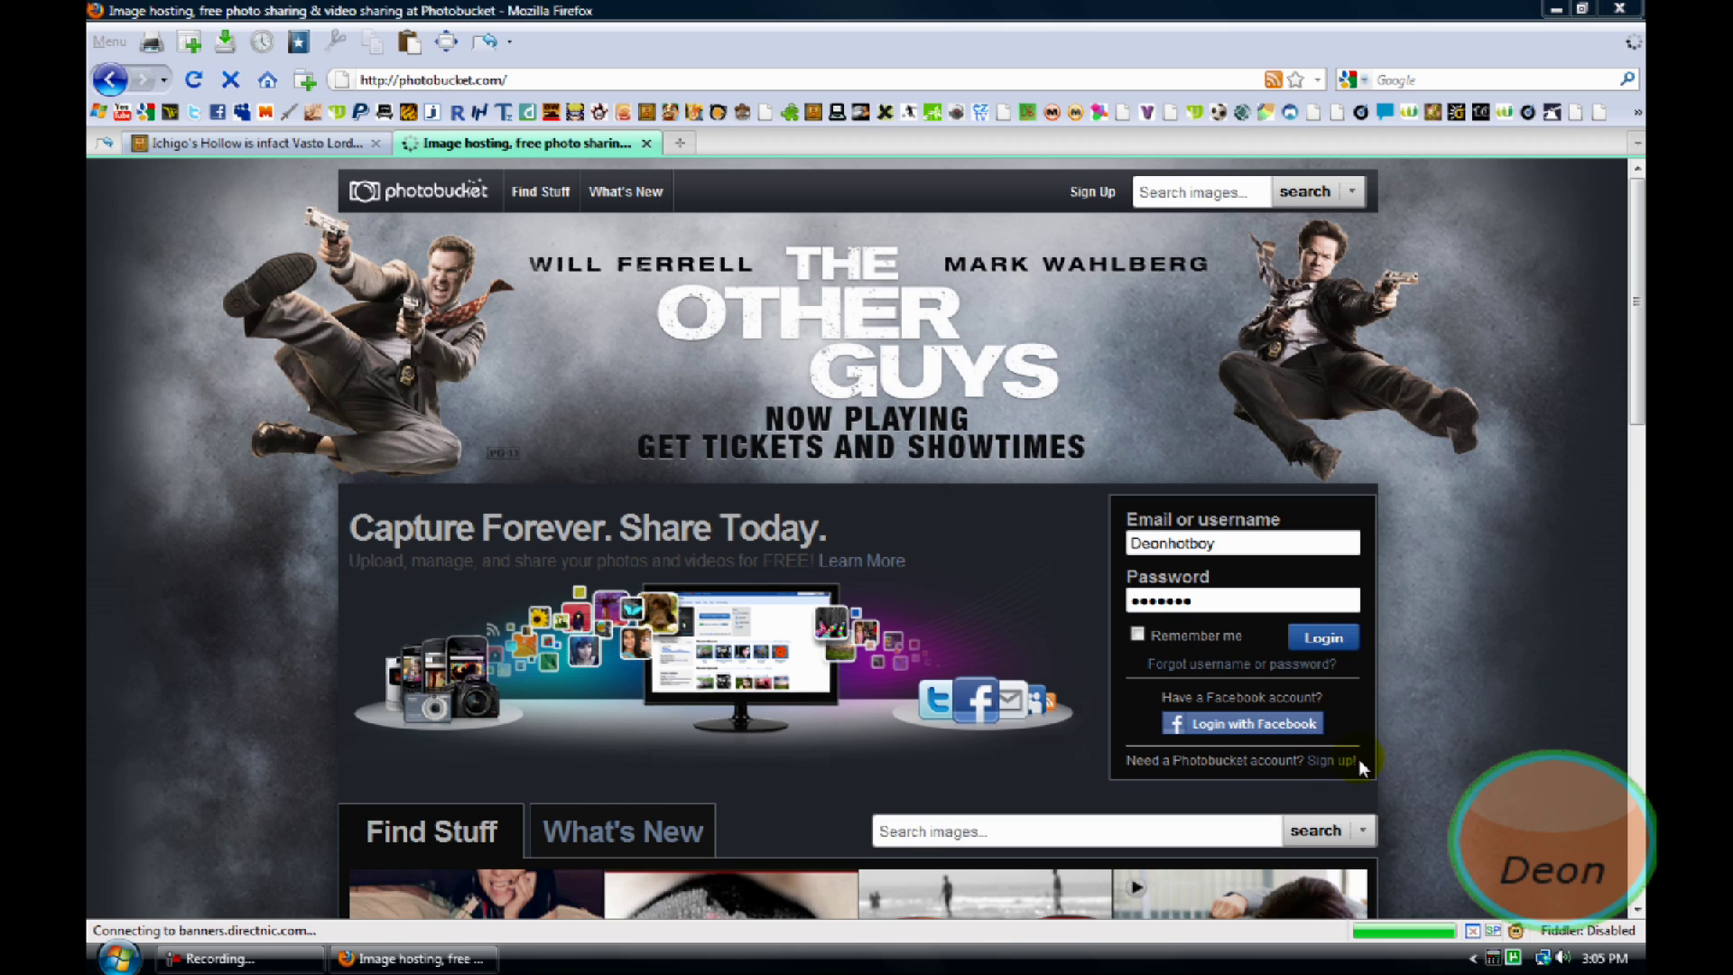
Open Photobucket's sign-up page and delete the saved username suggestions
{"action": "left_click", "coordinate": [1332, 761]}
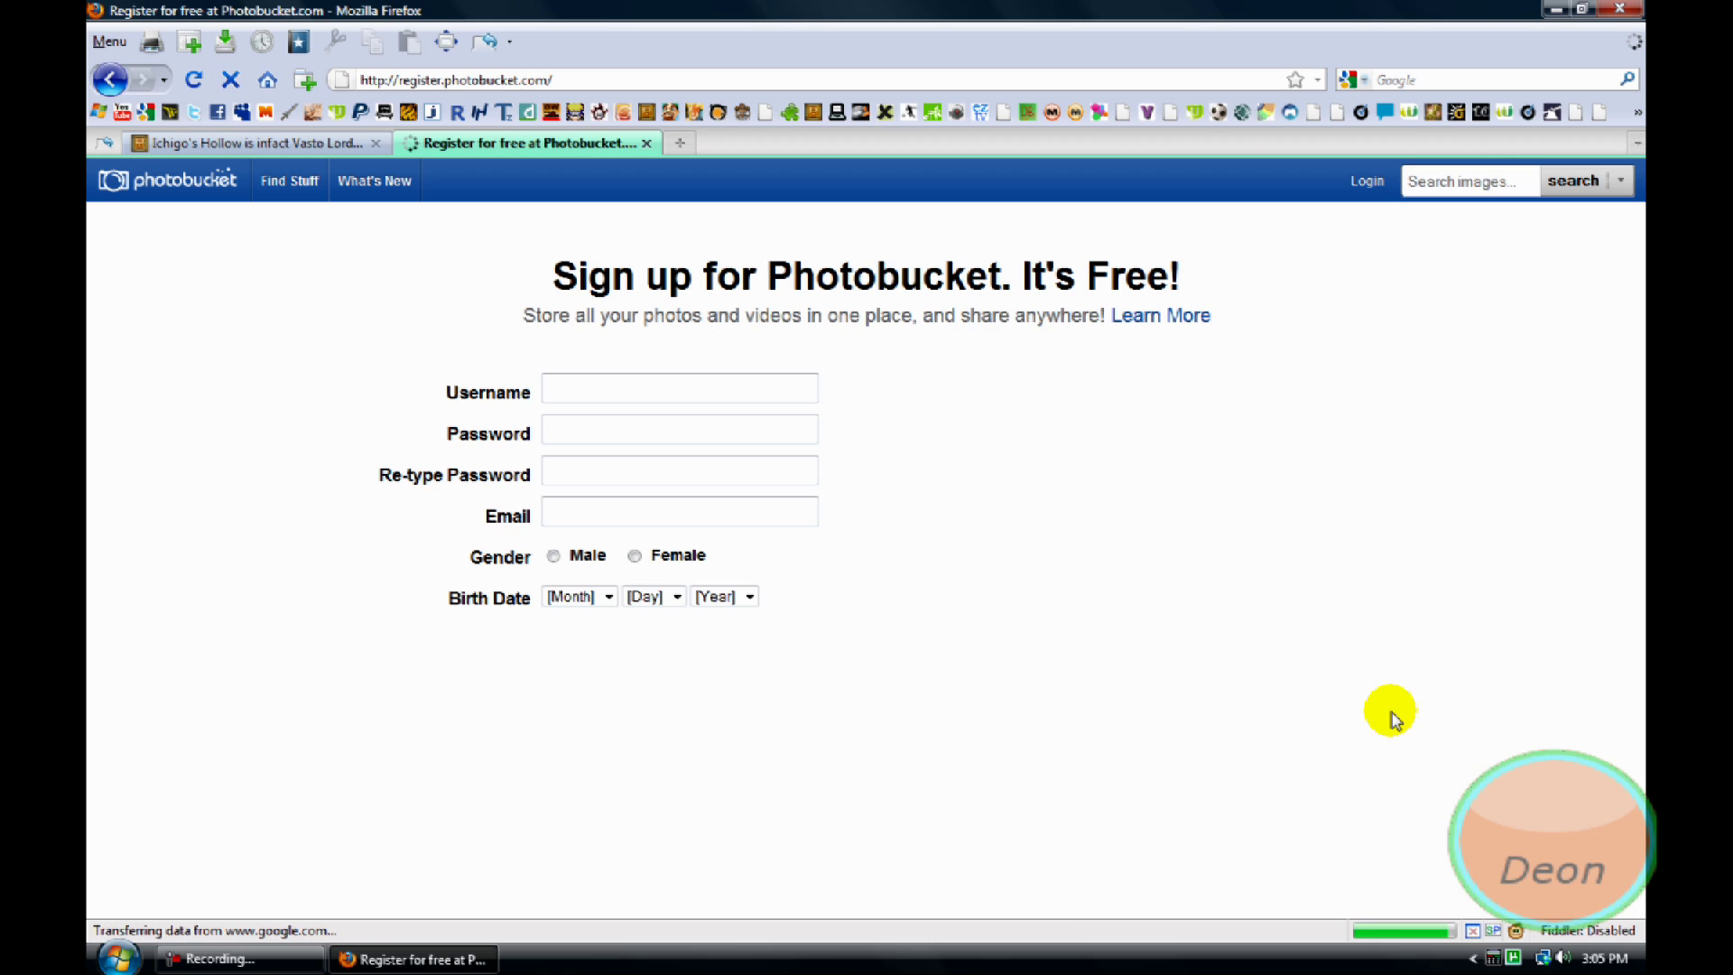
{"action": "left_click", "coordinate": [597, 378]}
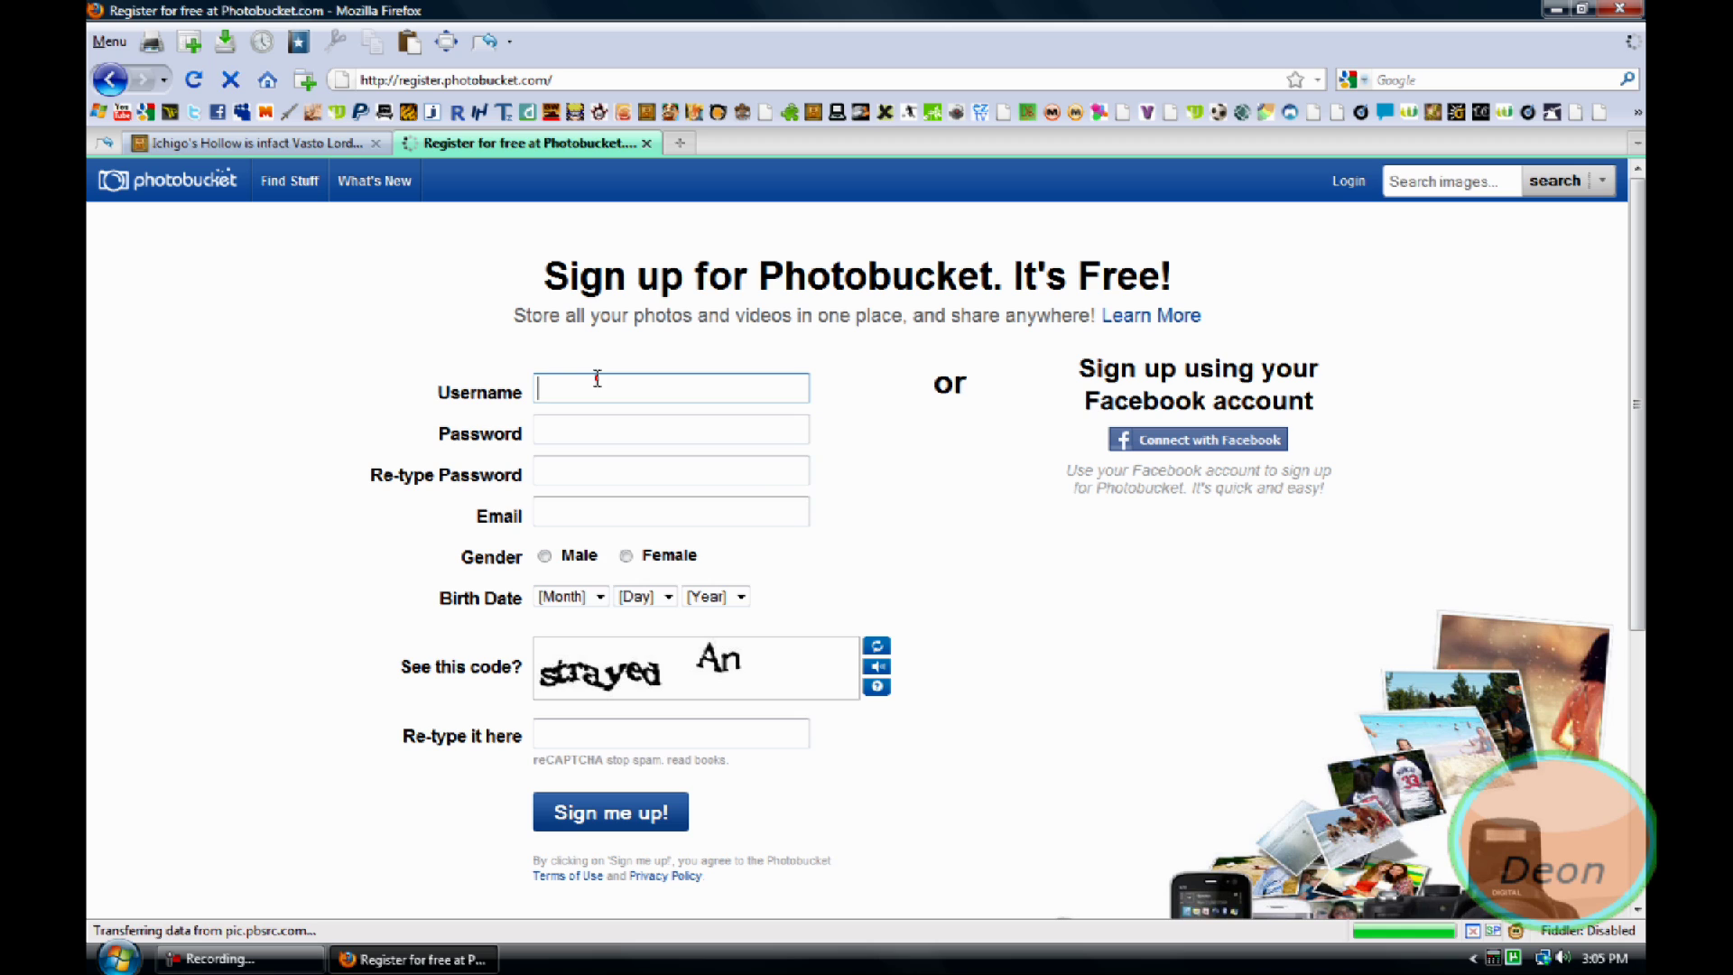
{"action": "key", "text": "Down"}
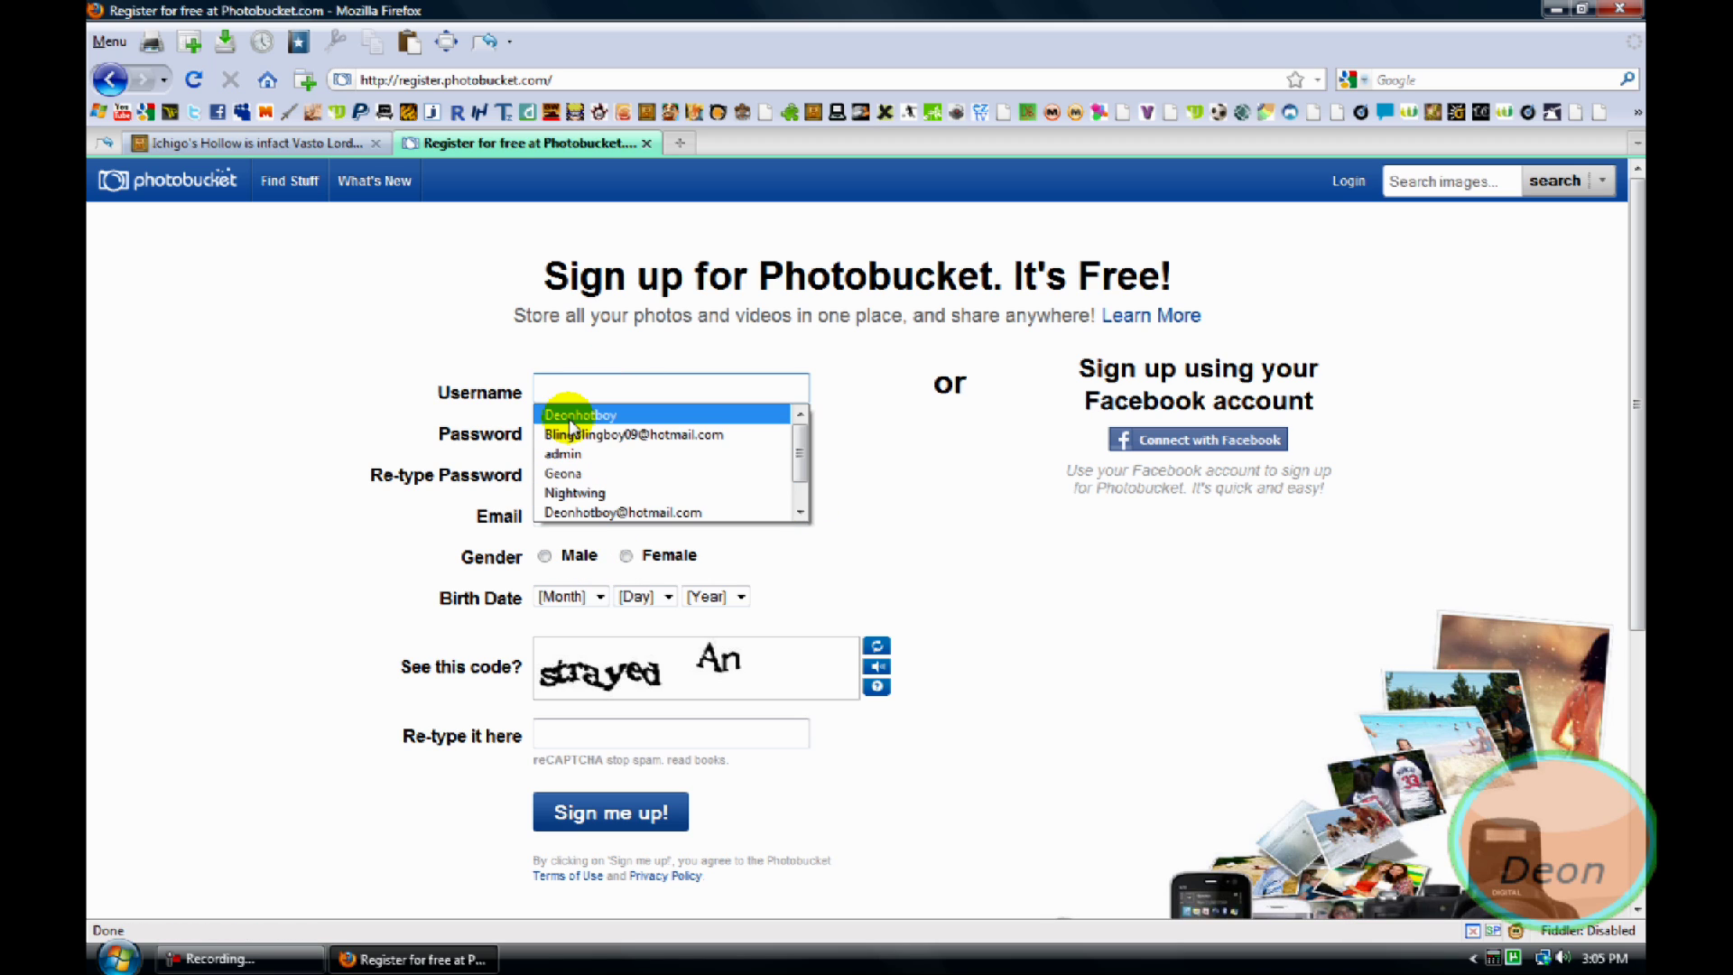
{"action": "key", "text": "Delete"}
{"action": "key", "text": "Delete"}
{"action": "key", "text": "Delete"}
{"action": "key", "text": "Delete"}
{"action": "key", "text": "Delete"}
{"action": "key", "text": "Delete"}
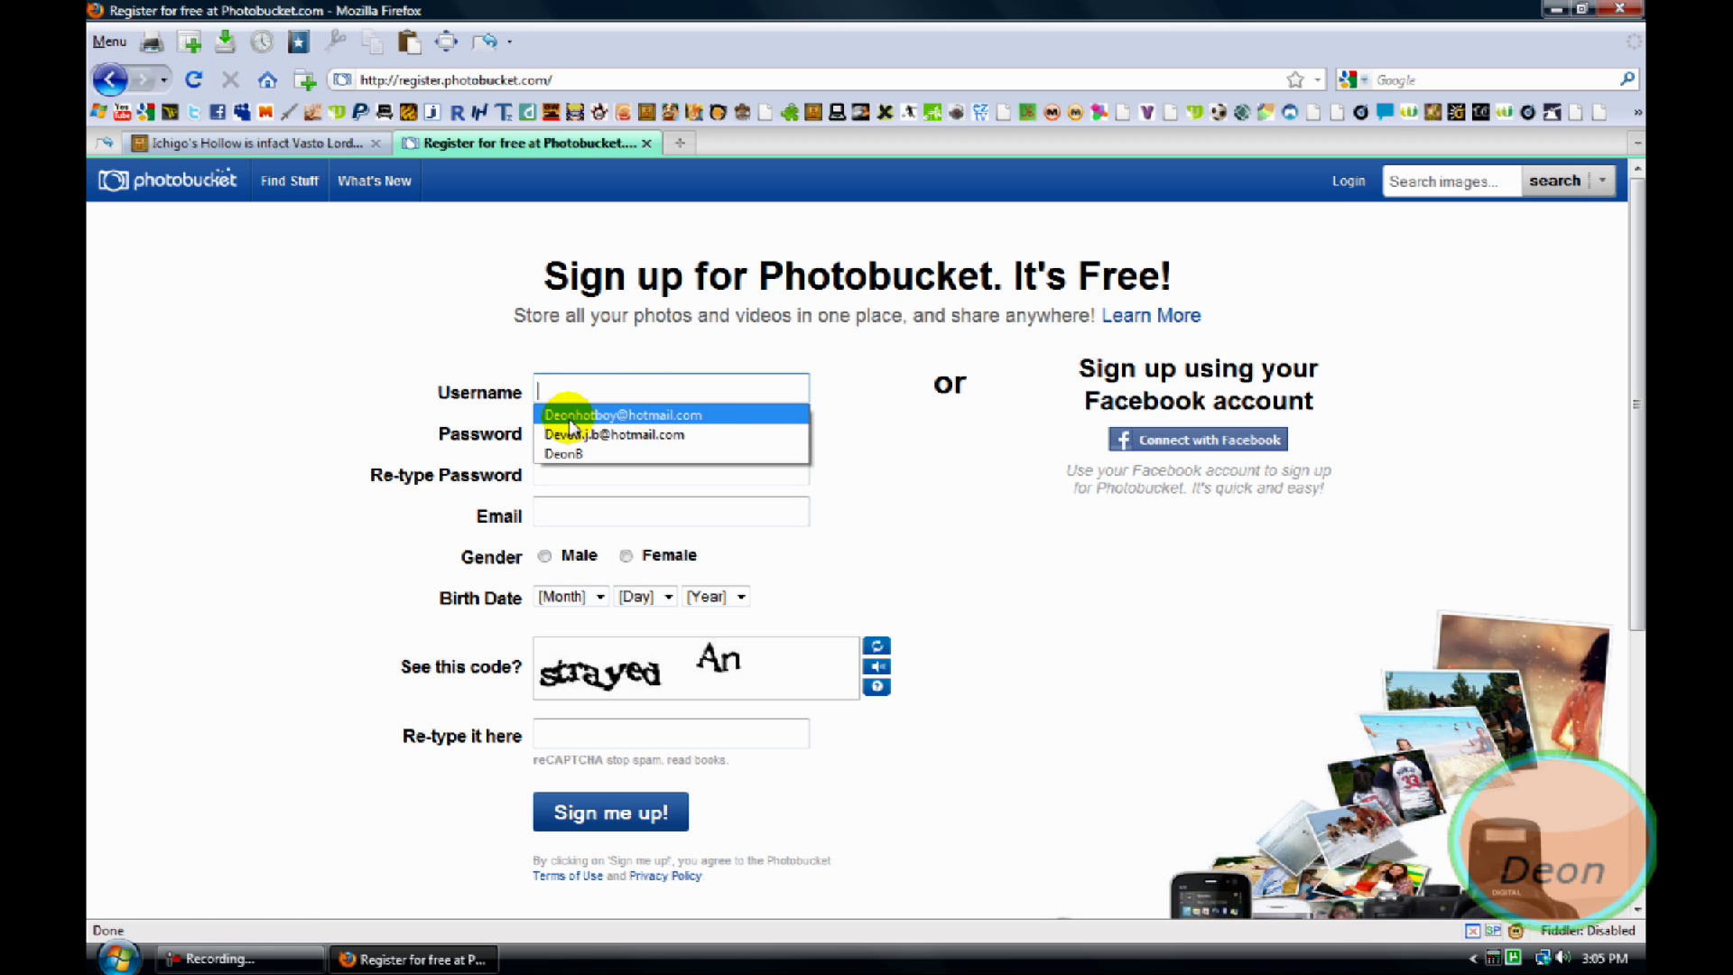
{"action": "key", "text": "Delete"}
Fill in a sample username, a password and the re-typed password
{"action": "left_click", "coordinate": [547, 420]}
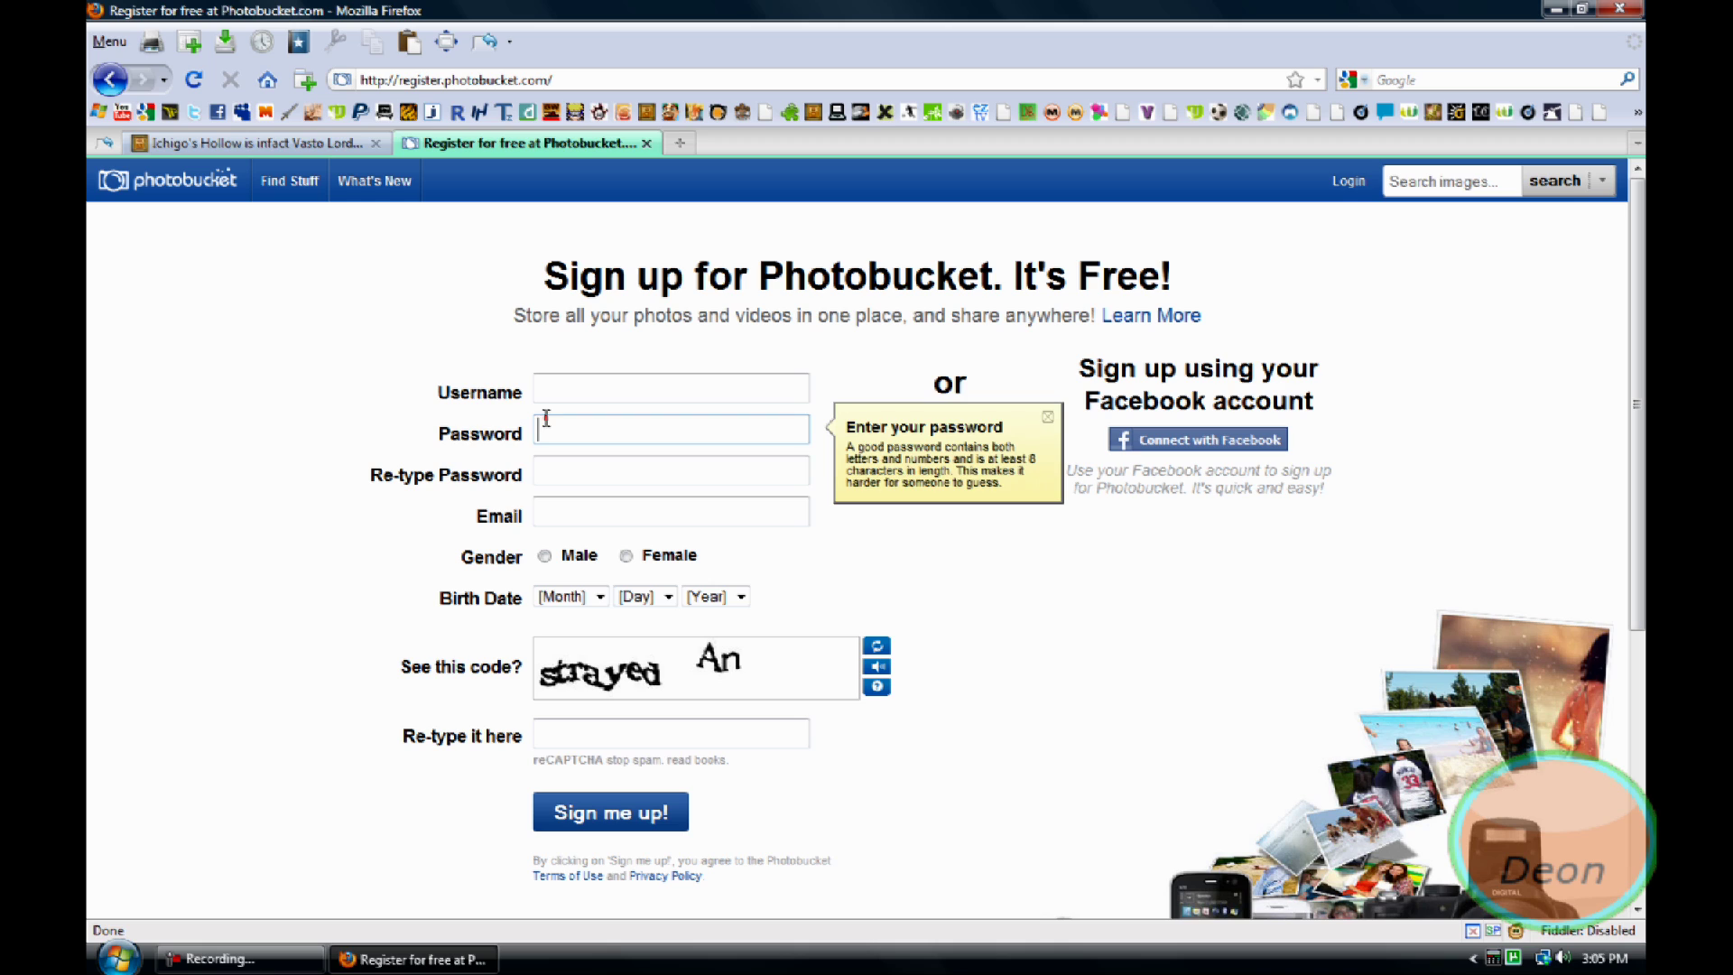
{"action": "left_click", "coordinate": [556, 477]}
{"action": "left_click", "coordinate": [543, 384]}
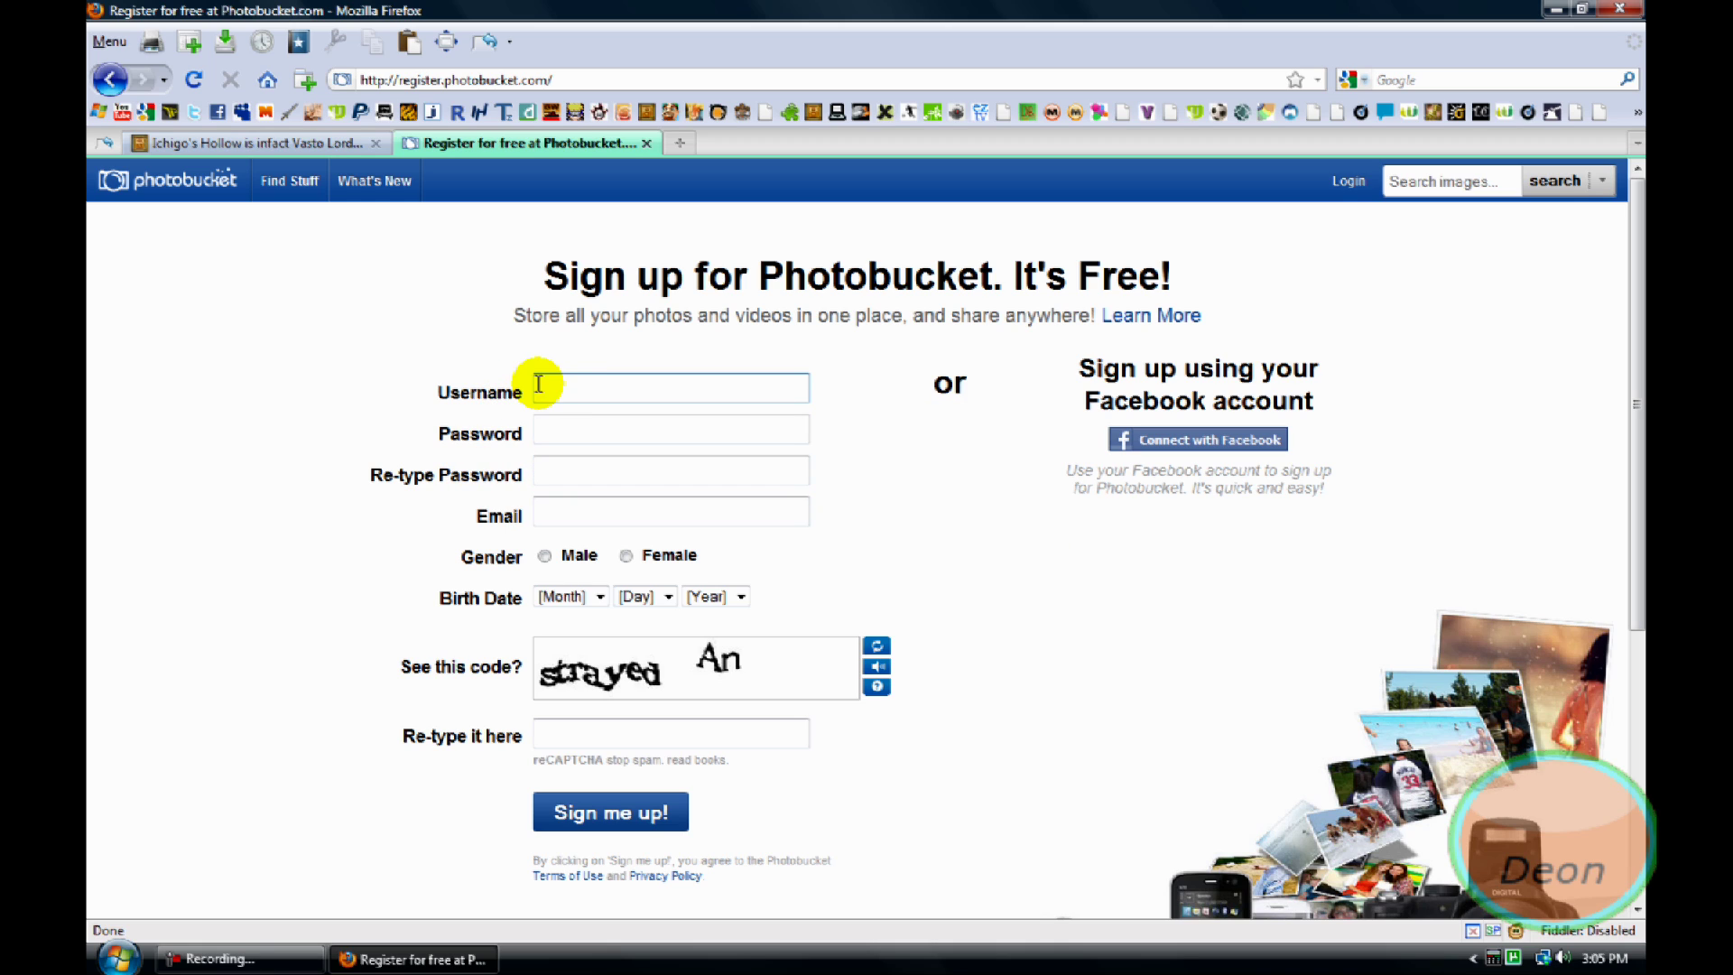
{"action": "left_click", "coordinate": [563, 426]}
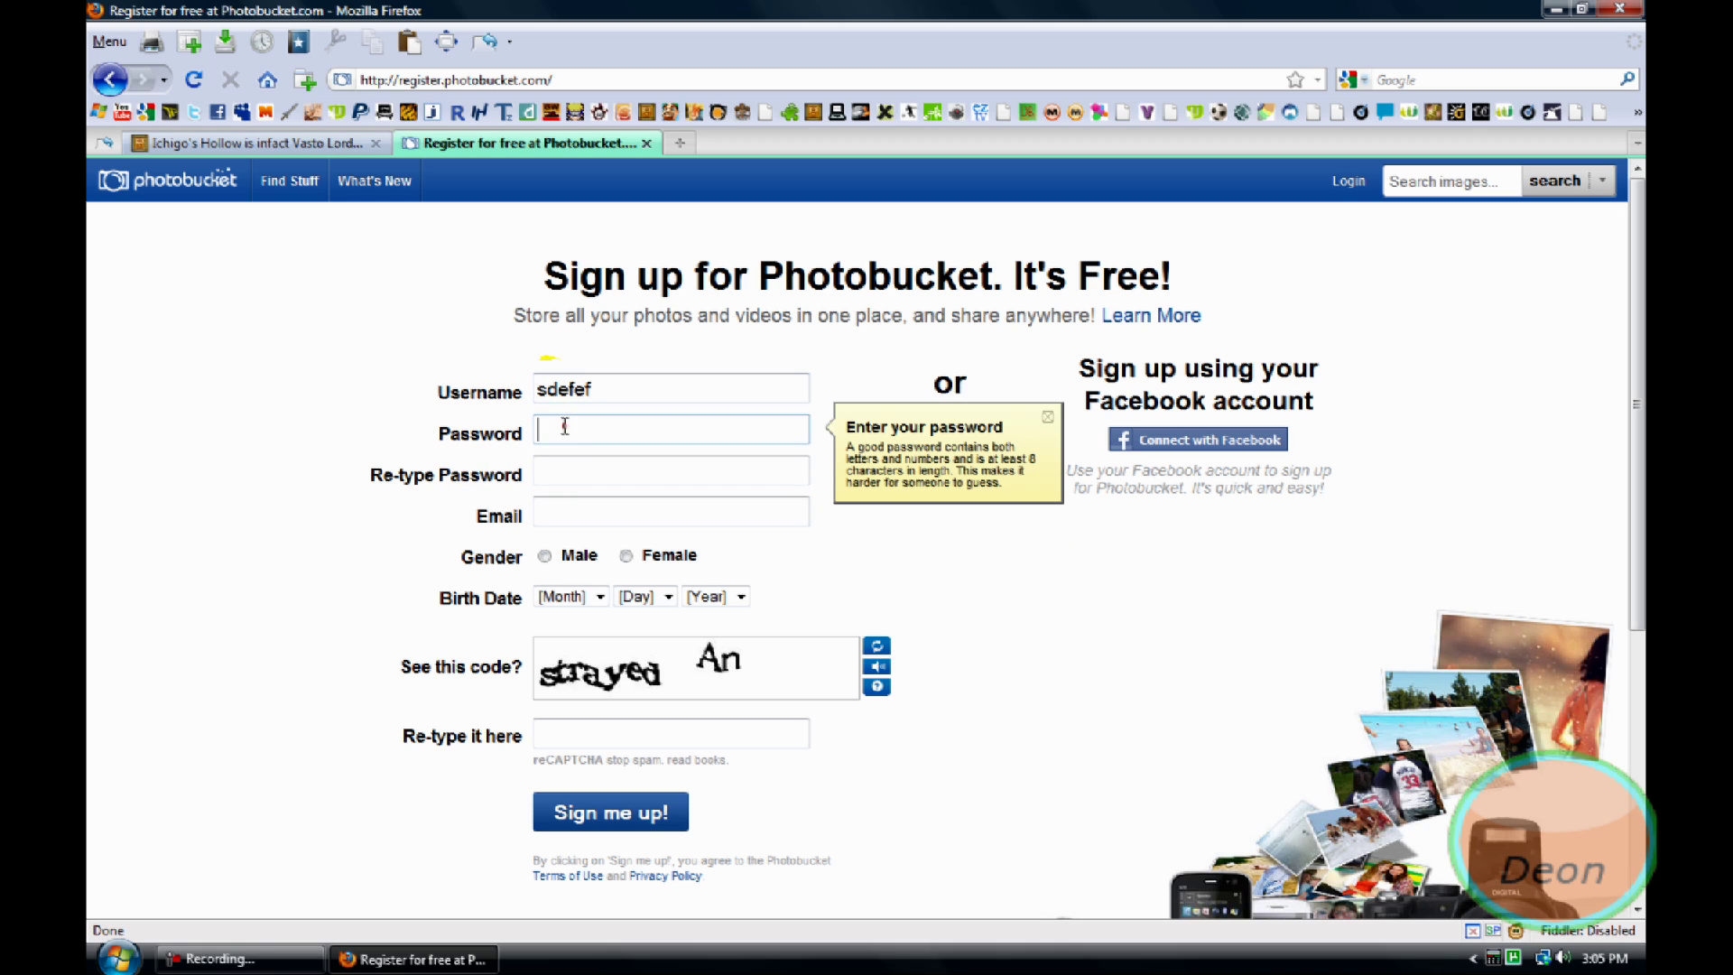
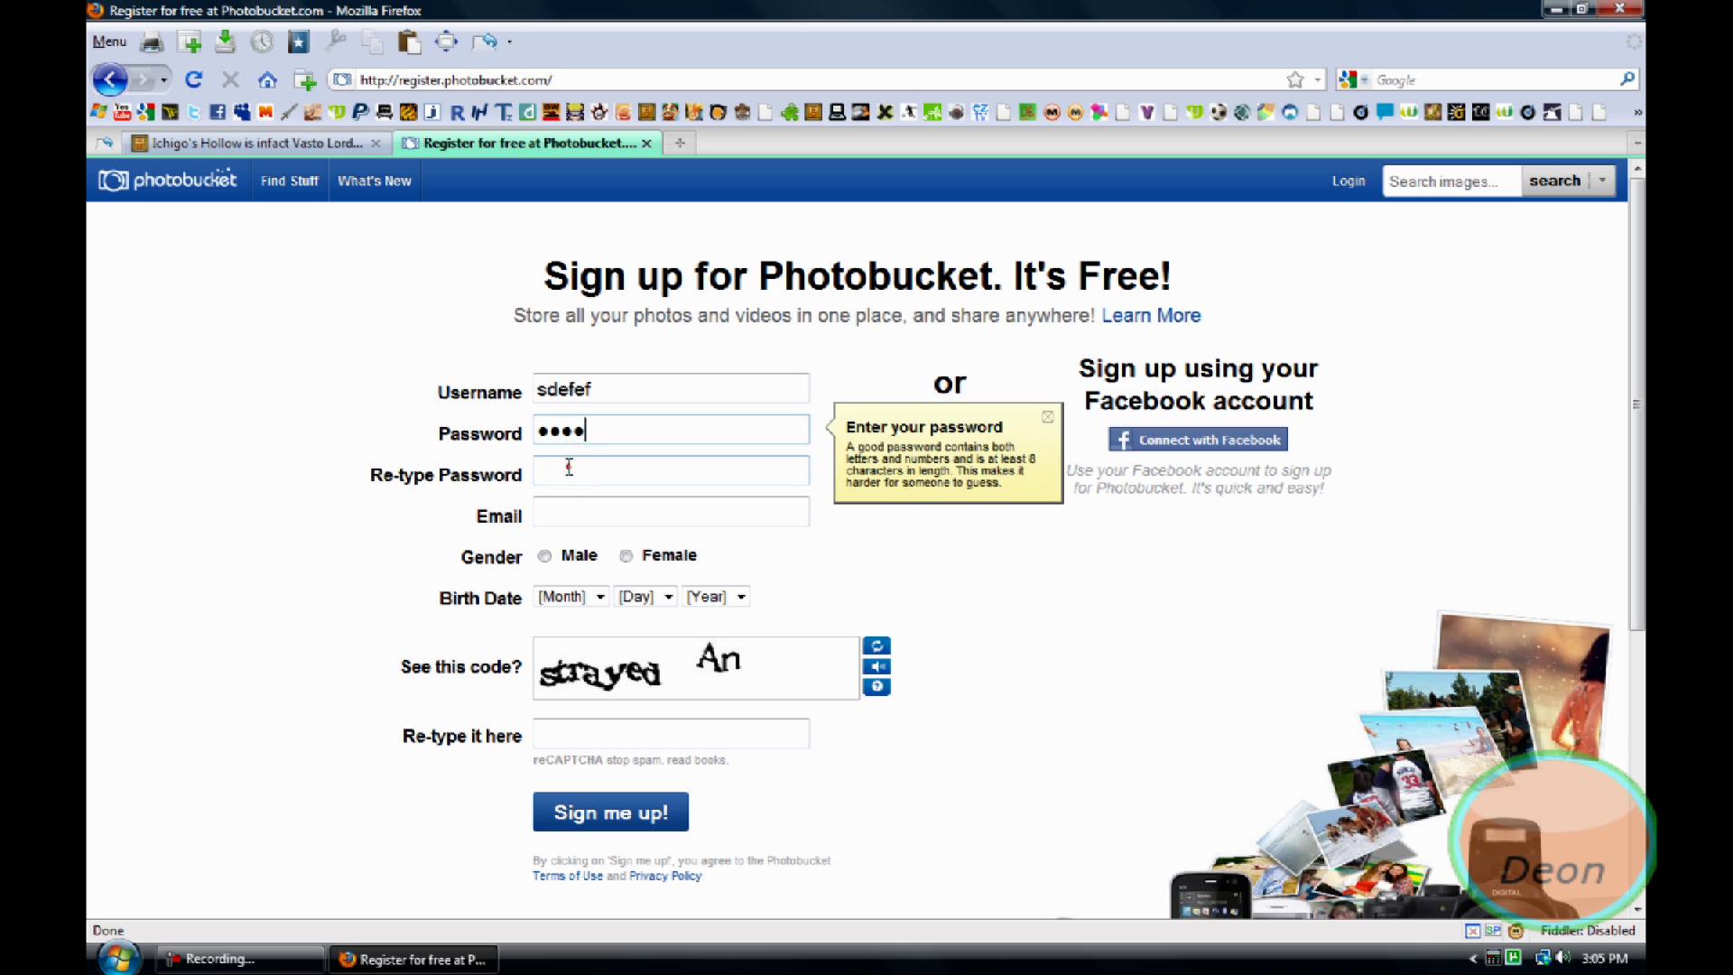
{"action": "left_click", "coordinate": [566, 467]}
Clear a stray letter from the Email field and scroll through the registration form
{"action": "left_click", "coordinate": [574, 512]}
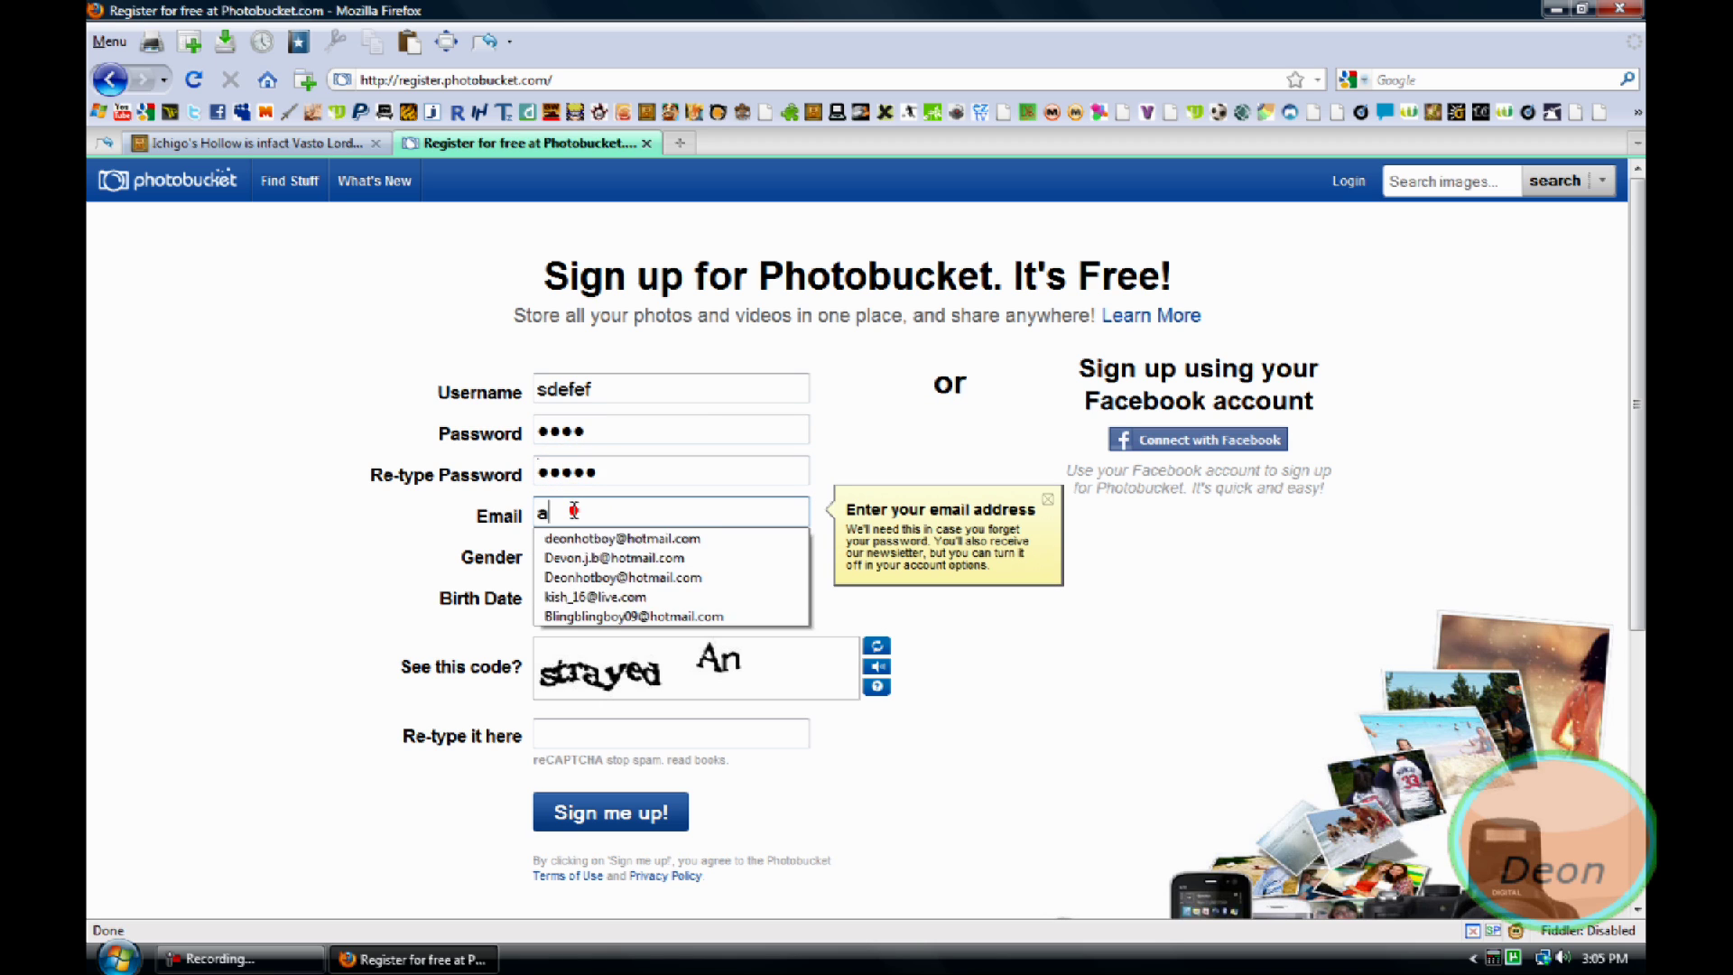
{"action": "type", "text": "a"}
{"action": "key", "text": "BackSpace"}
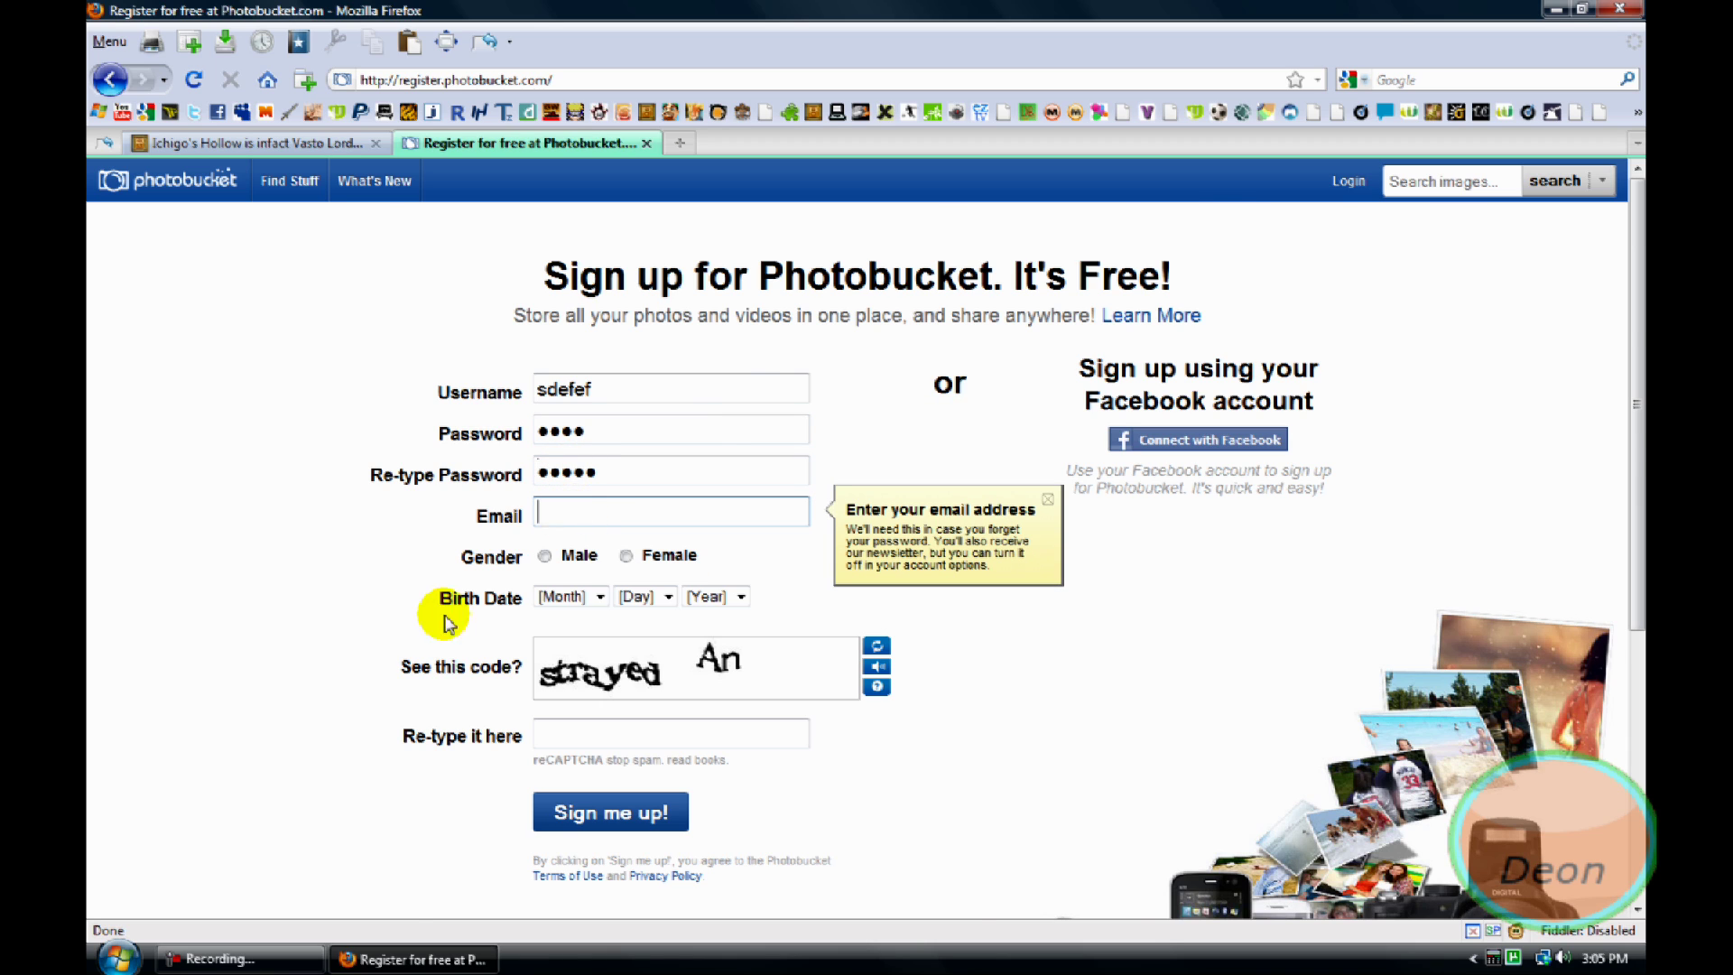
{"action": "scroll", "coordinate": [452, 614], "scroll_direction": "down", "scroll_amount": 5}
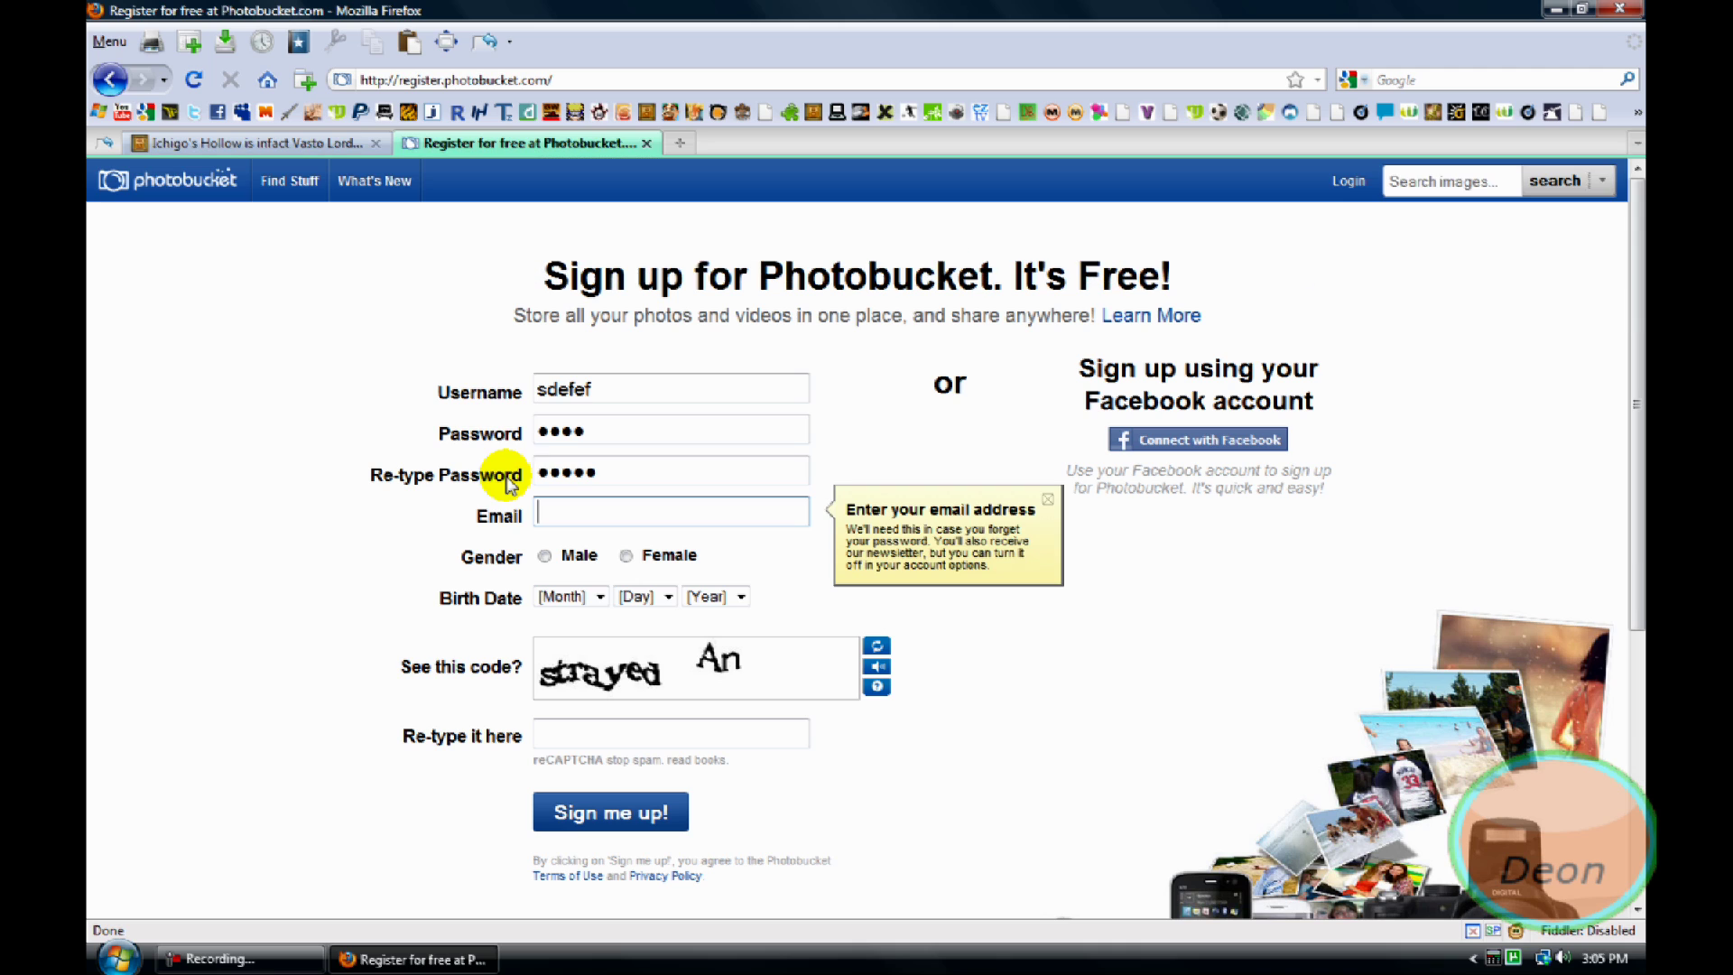
{"action": "scroll", "coordinate": [512, 488], "scroll_direction": "up", "scroll_amount": 5}
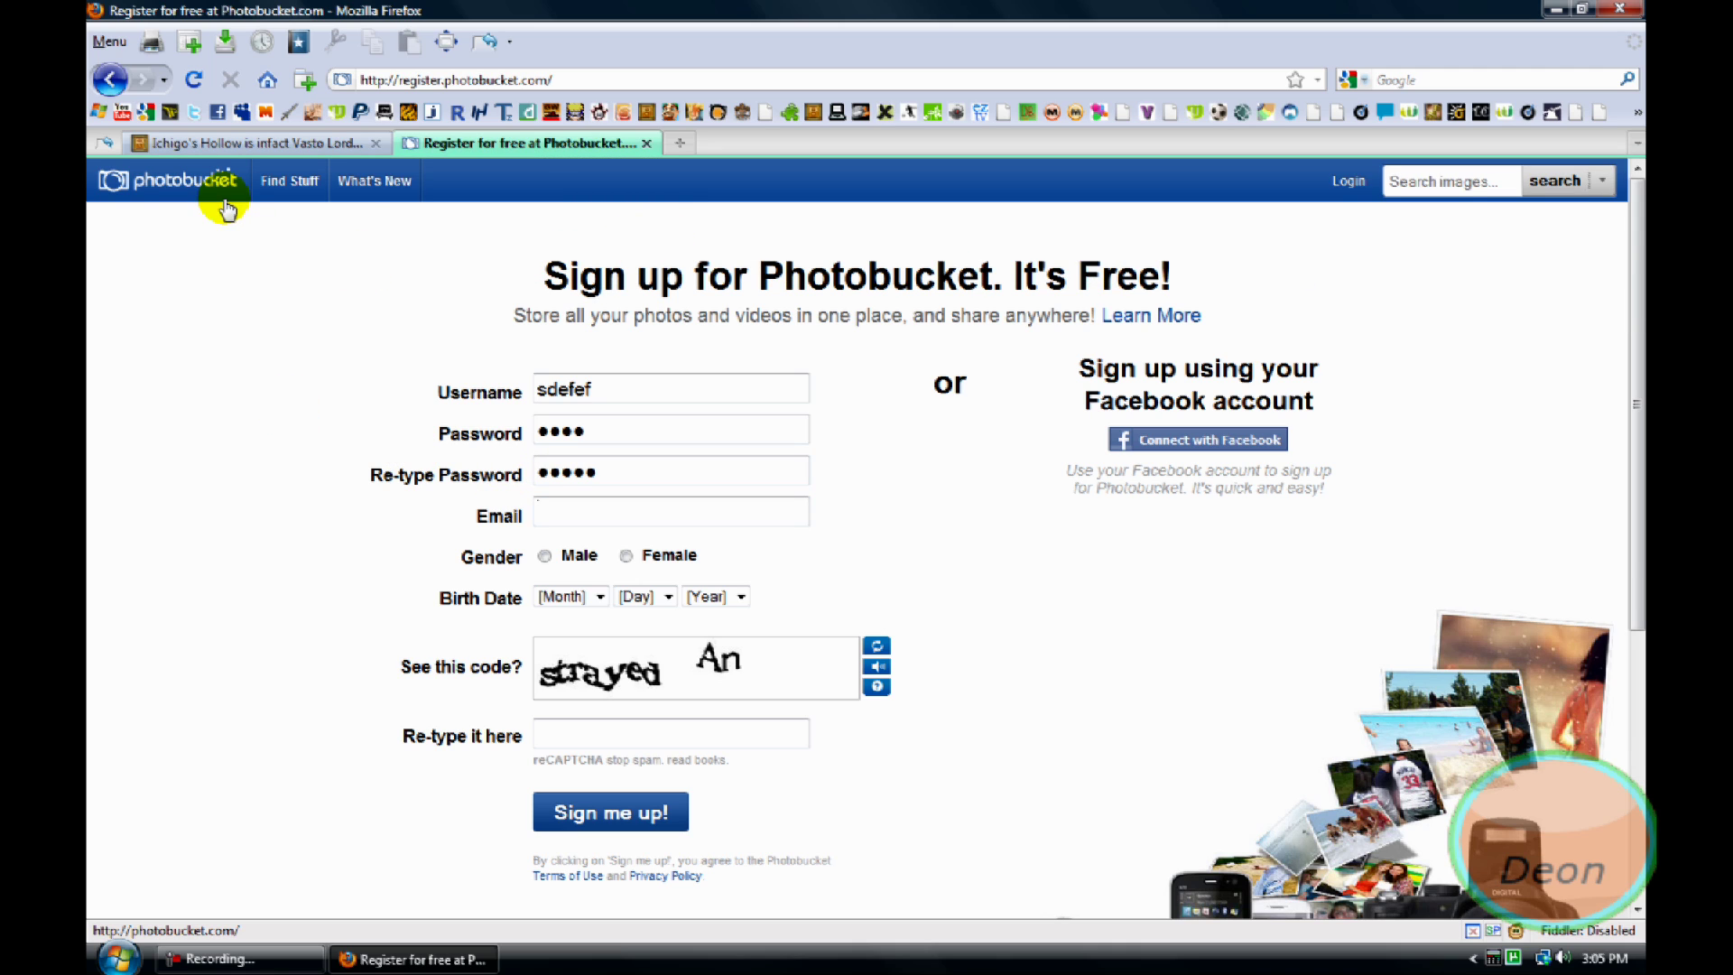
Return to the Photobucket home page and log in with 'remember me' checked
{"action": "left_click", "coordinate": [129, 187]}
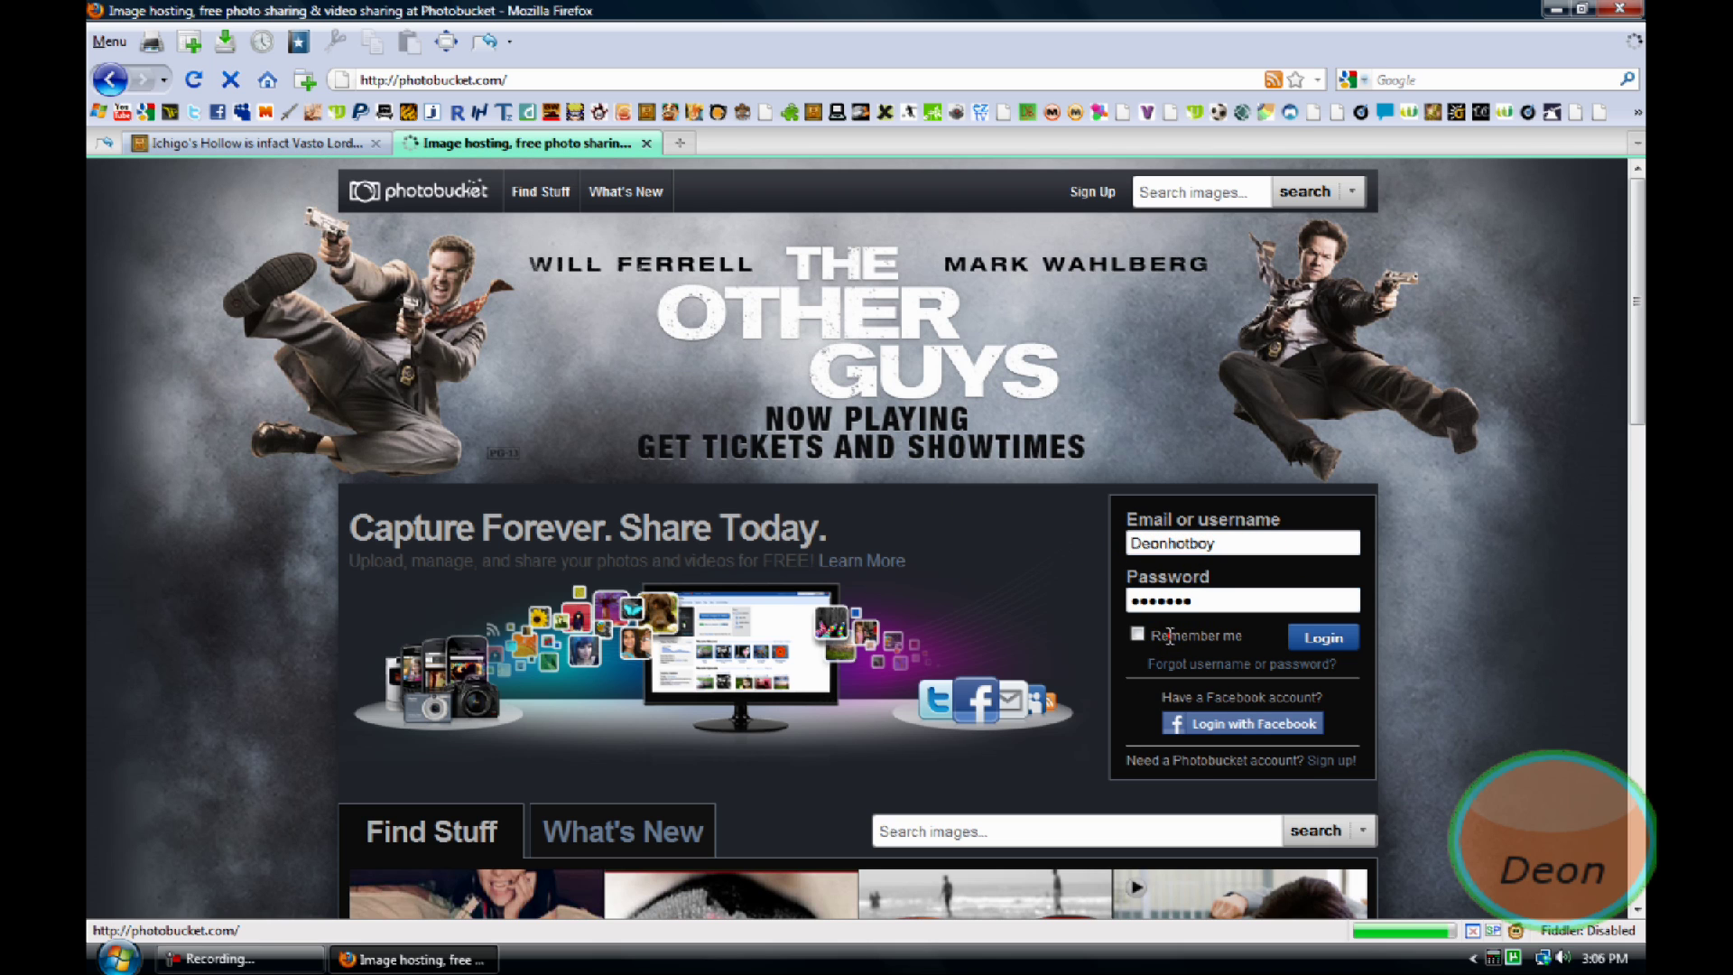
{"action": "left_click", "coordinate": [1134, 636]}
{"action": "left_click", "coordinate": [1323, 637]}
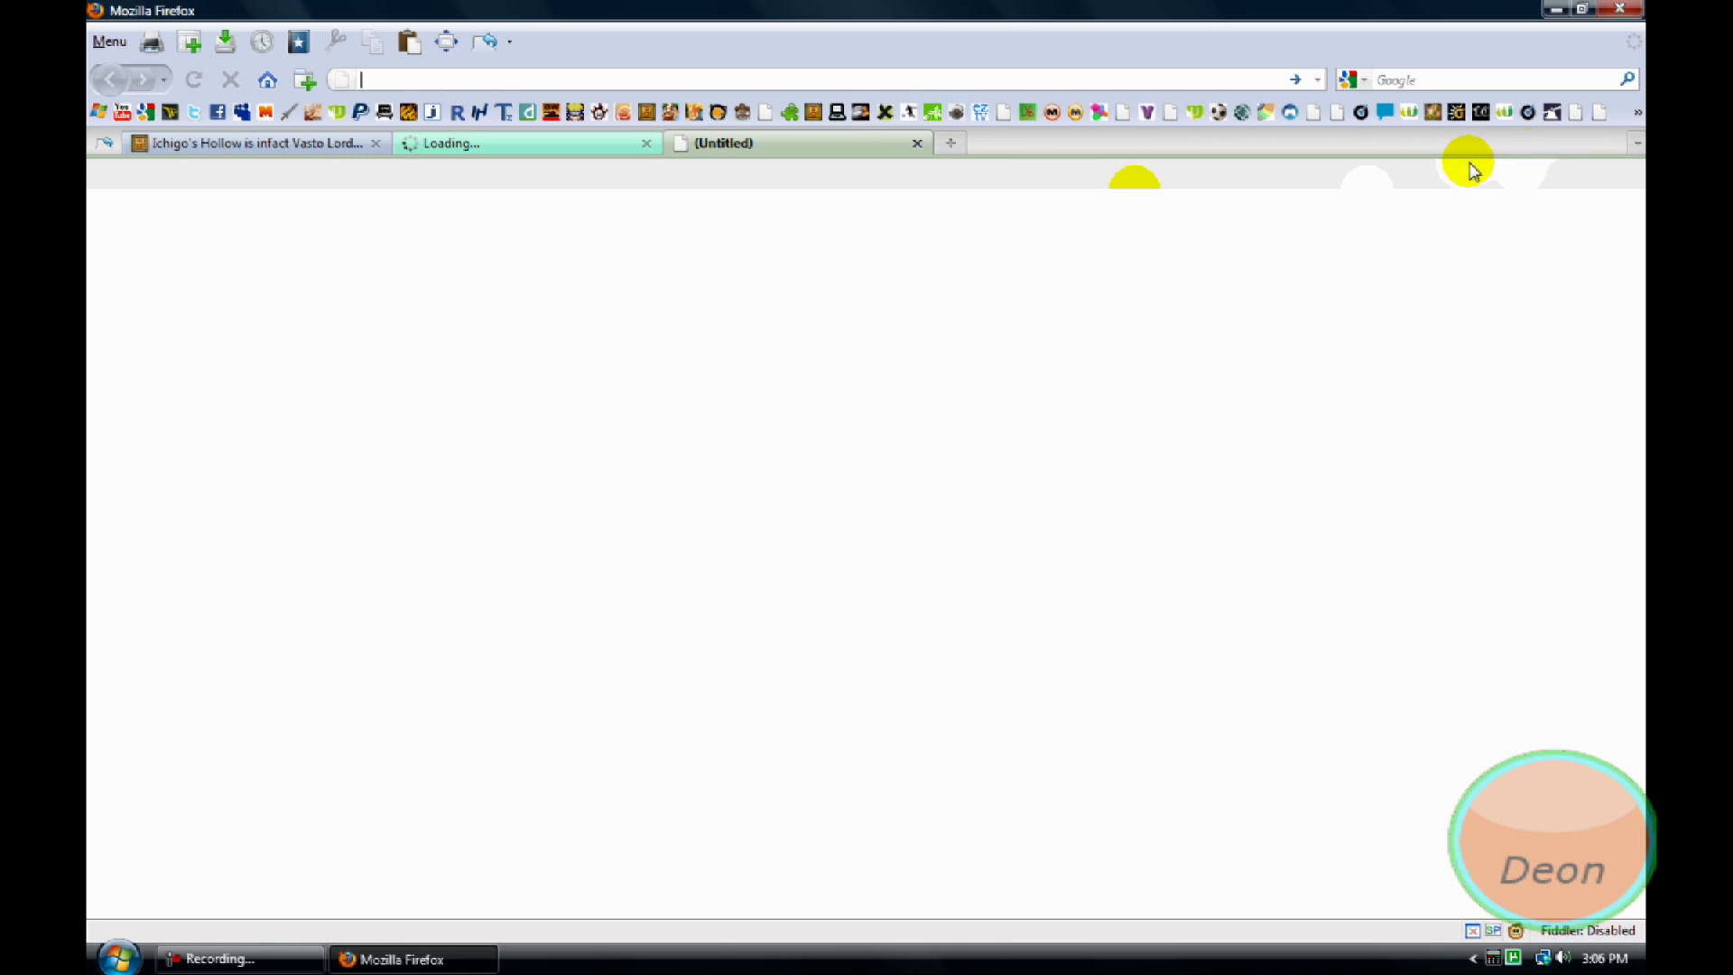
Load the Kingdom Hearts forum from its bookmark in the blank third tab
{"action": "left_click", "coordinate": [1637, 112]}
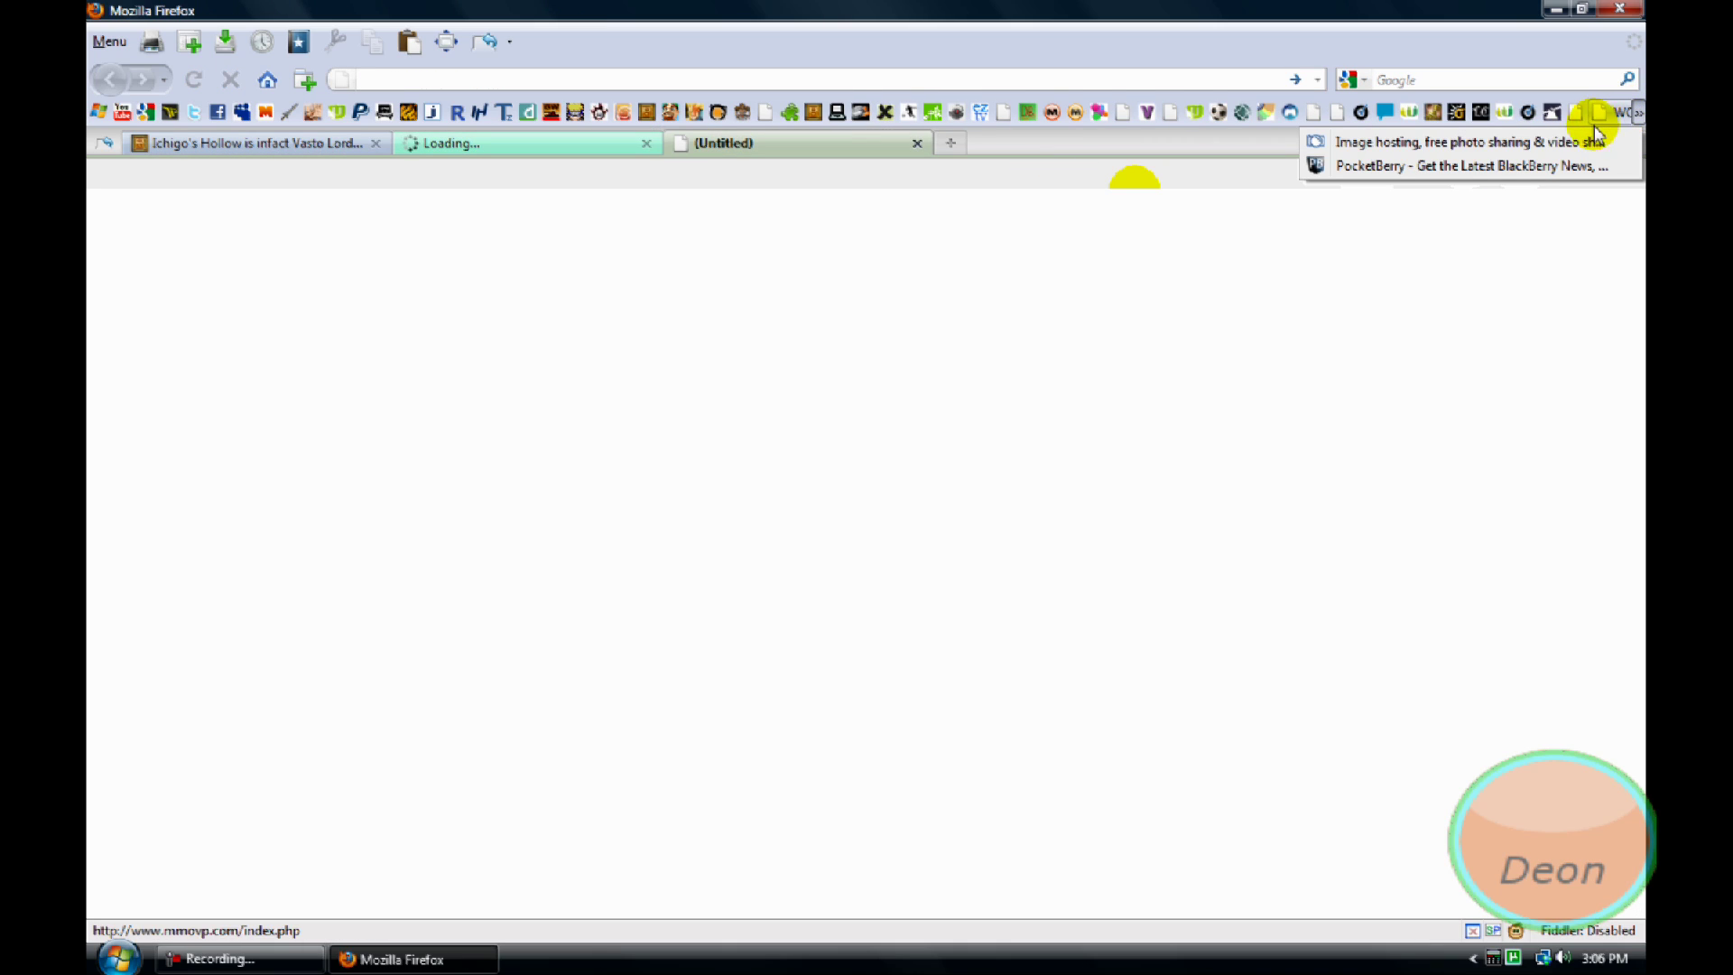
{"action": "left_click", "coordinate": [1536, 47]}
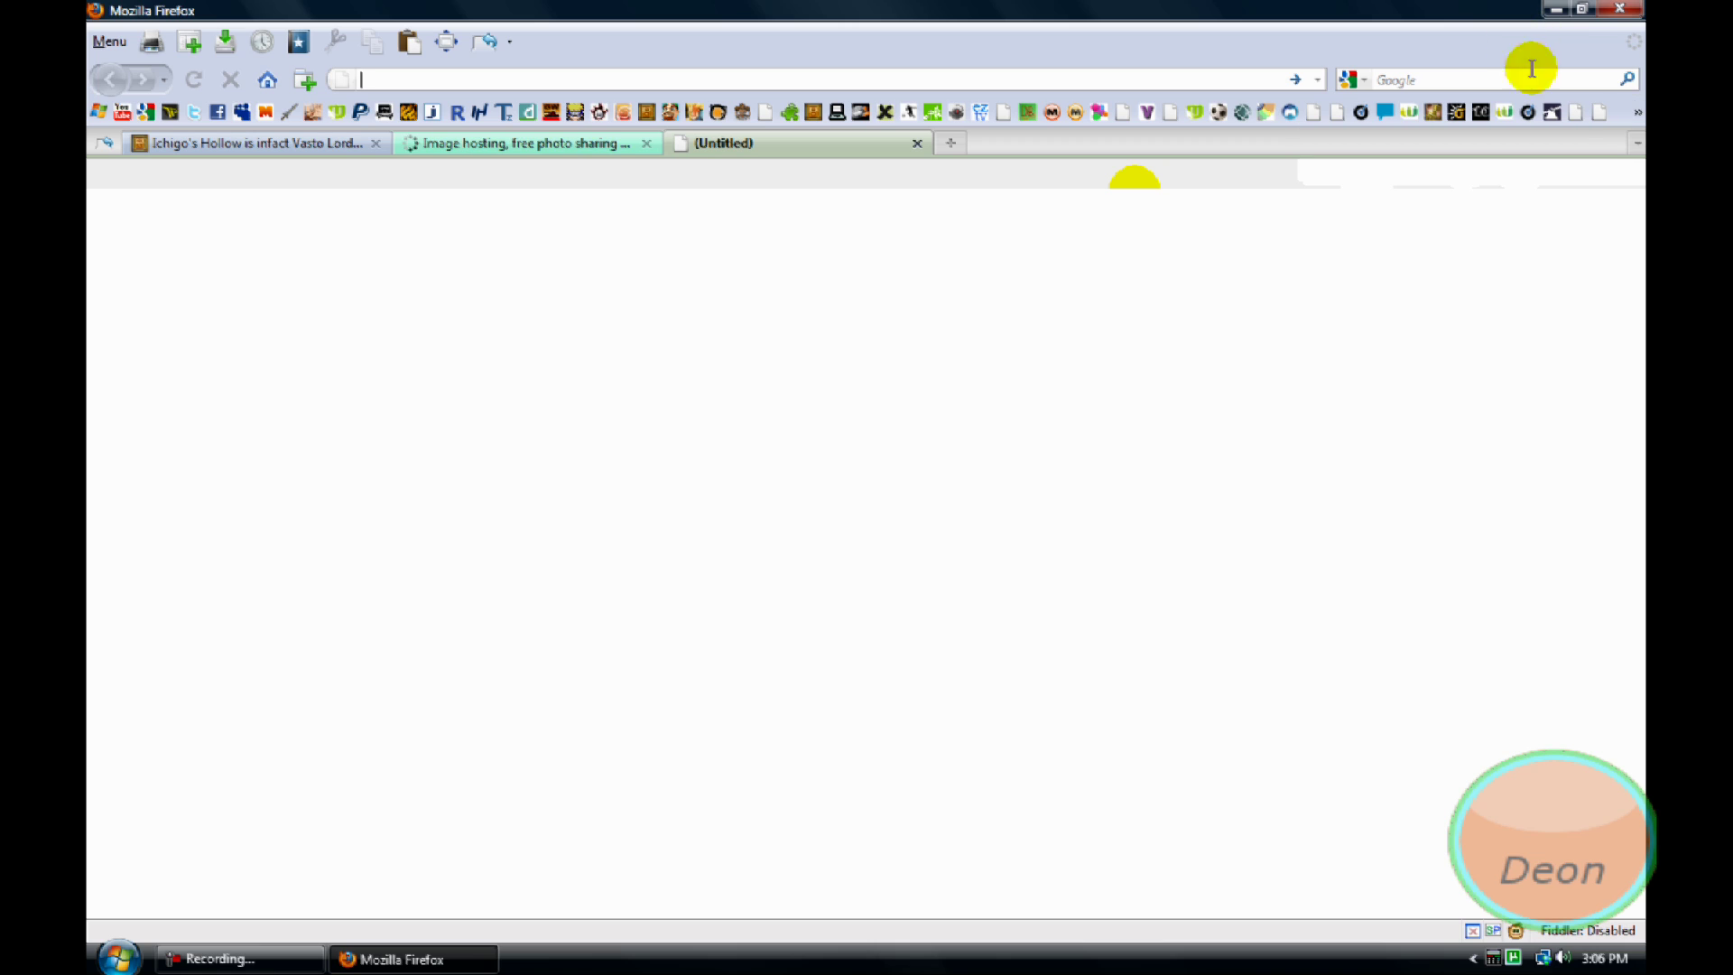
{"action": "left_click", "coordinate": [1579, 115]}
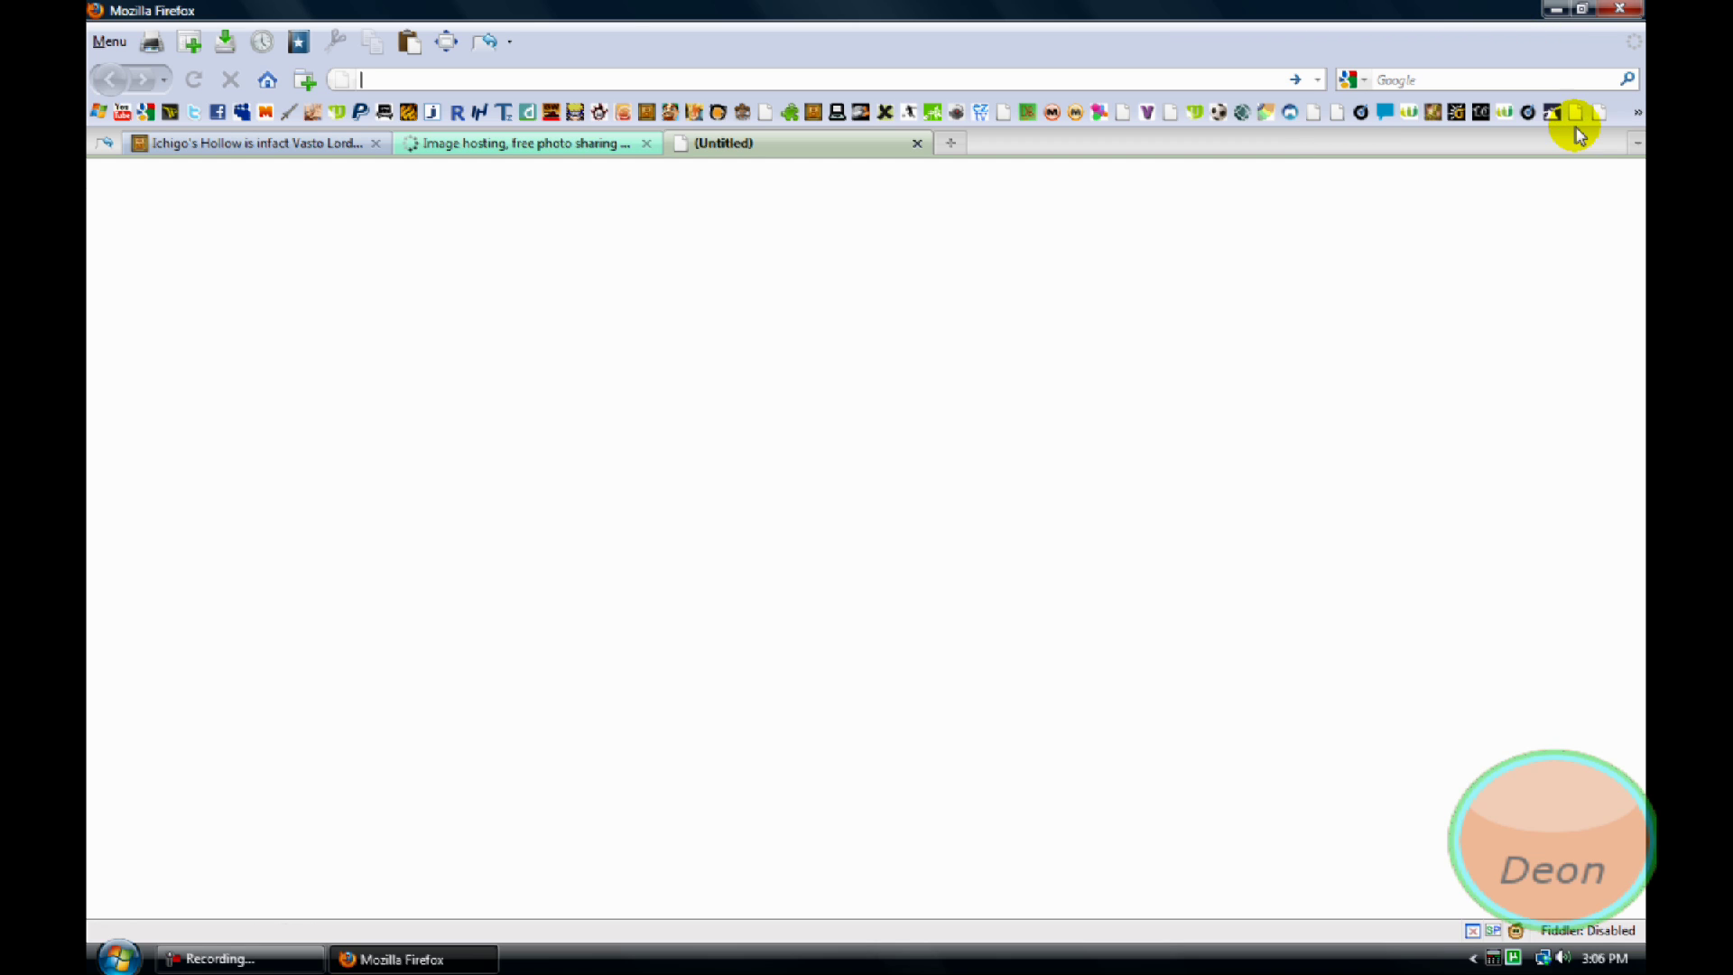
Switch back to the Photobucket tab and scroll its account home page down to Recent Uploads and back
{"action": "left_click", "coordinate": [574, 144]}
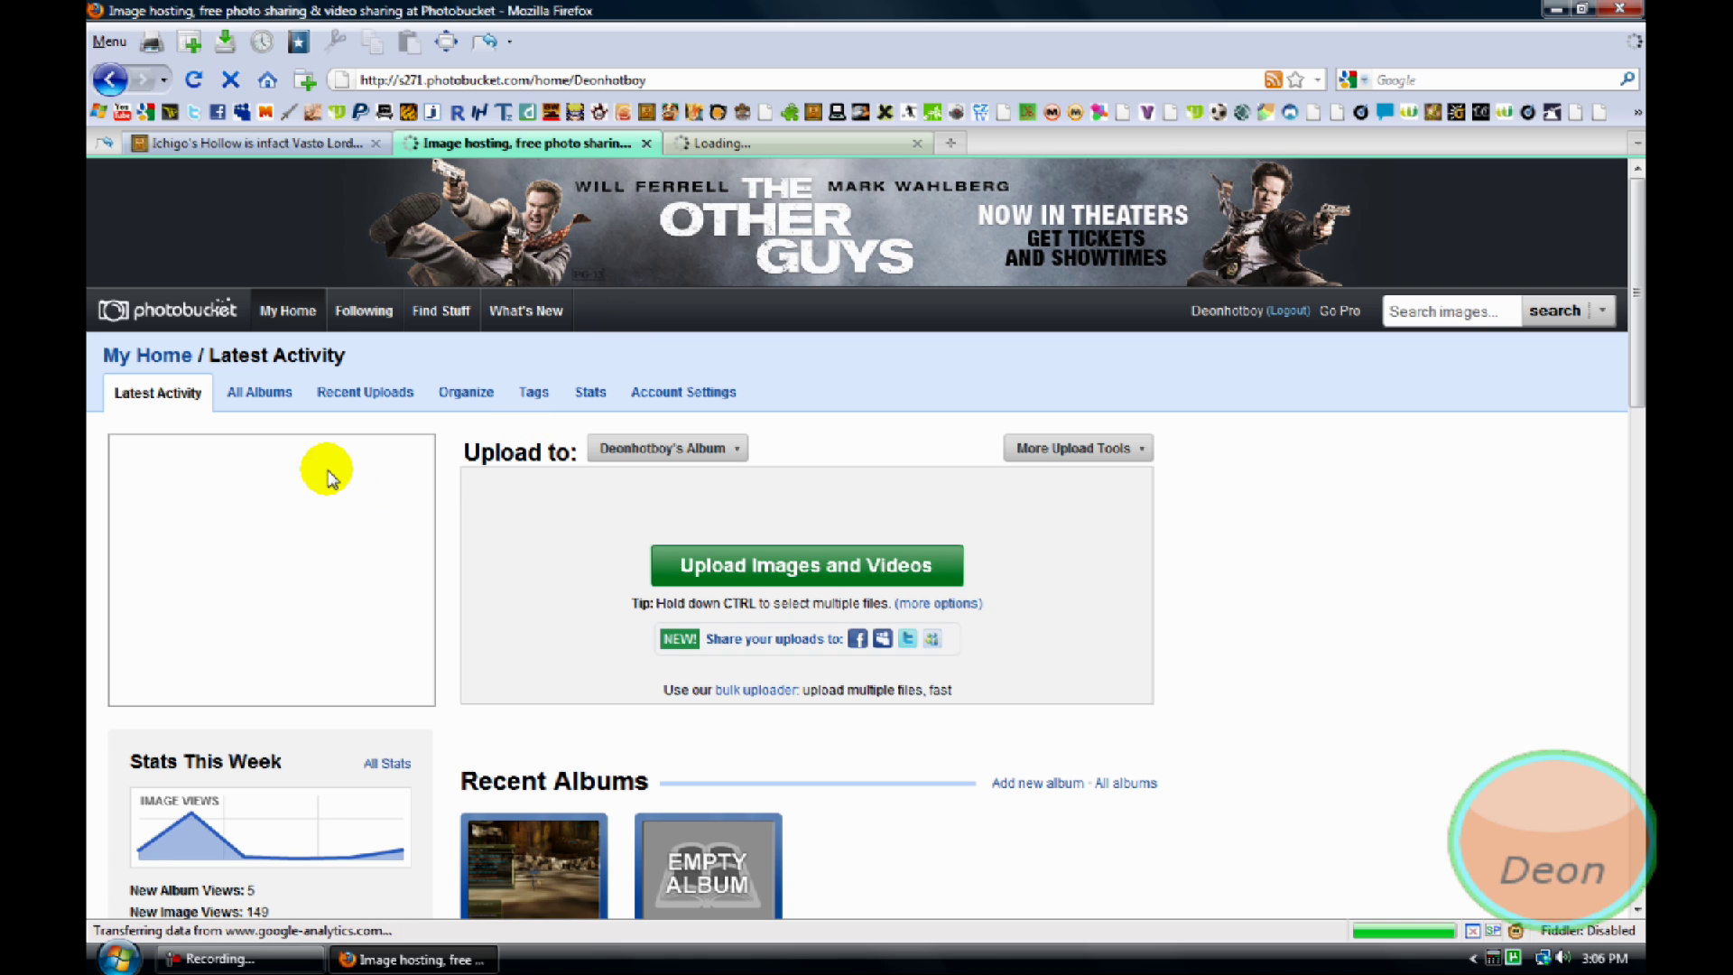
{"action": "scroll", "coordinate": [632, 470], "scroll_direction": "down", "scroll_amount": 3}
{"action": "scroll", "coordinate": [468, 483], "scroll_direction": "down", "scroll_amount": 12}
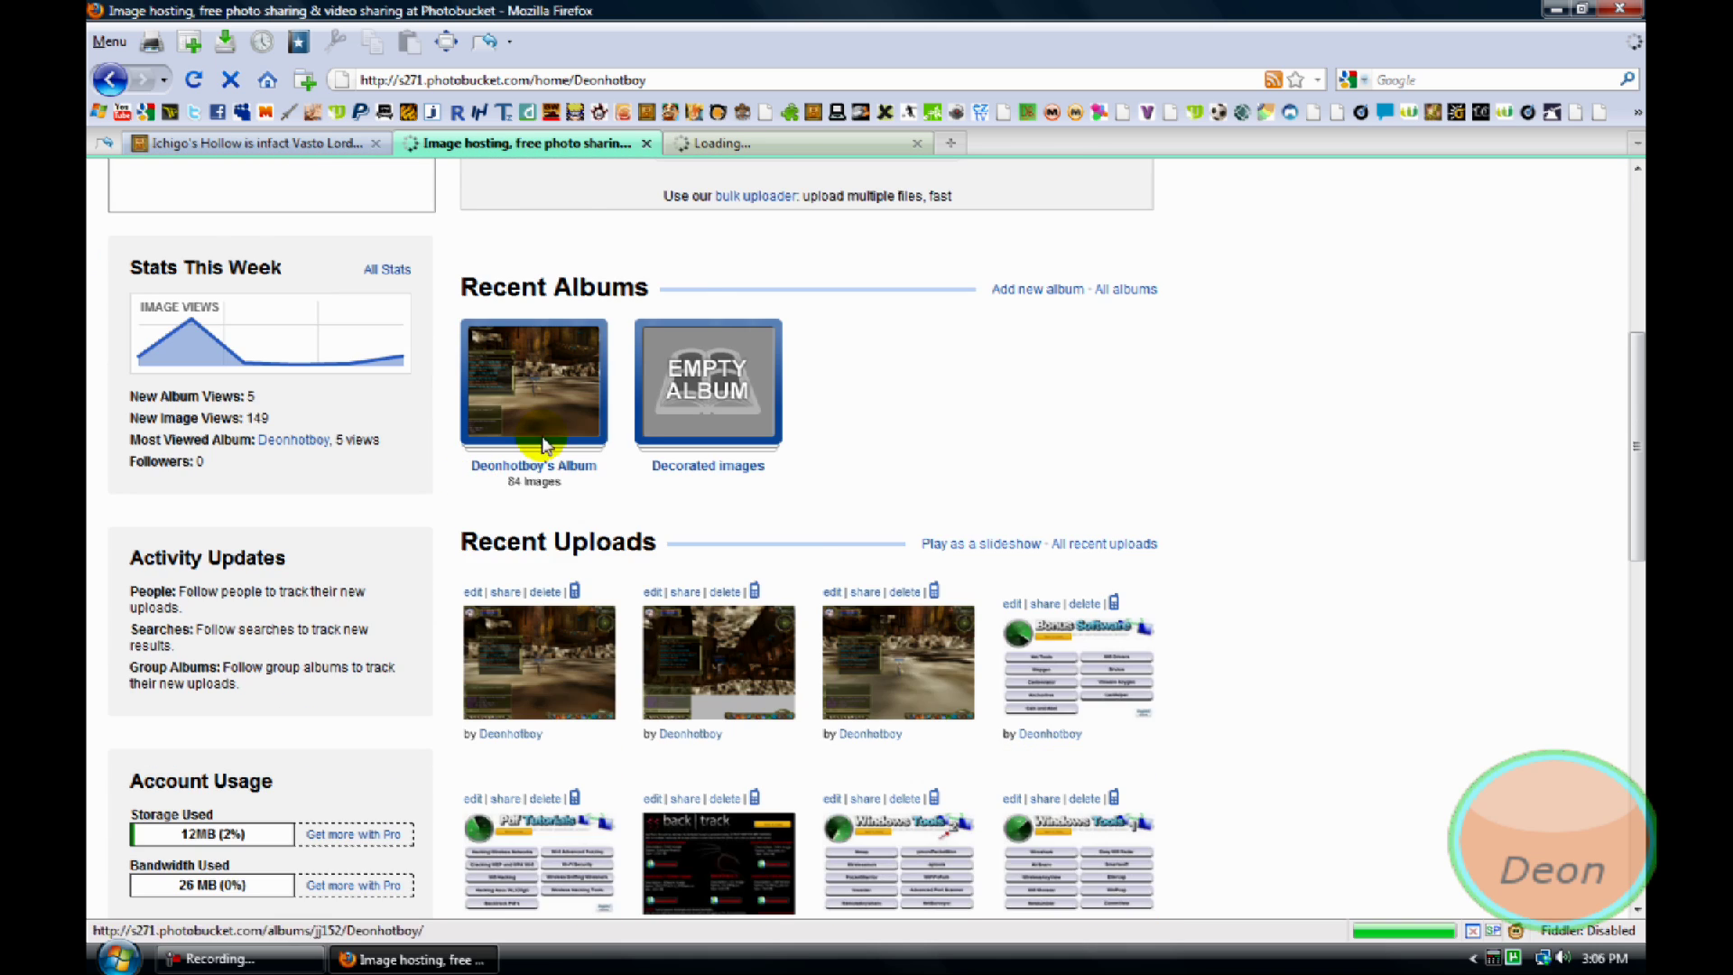
{"action": "scroll", "coordinate": [947, 487], "scroll_direction": "up", "scroll_amount": 12}
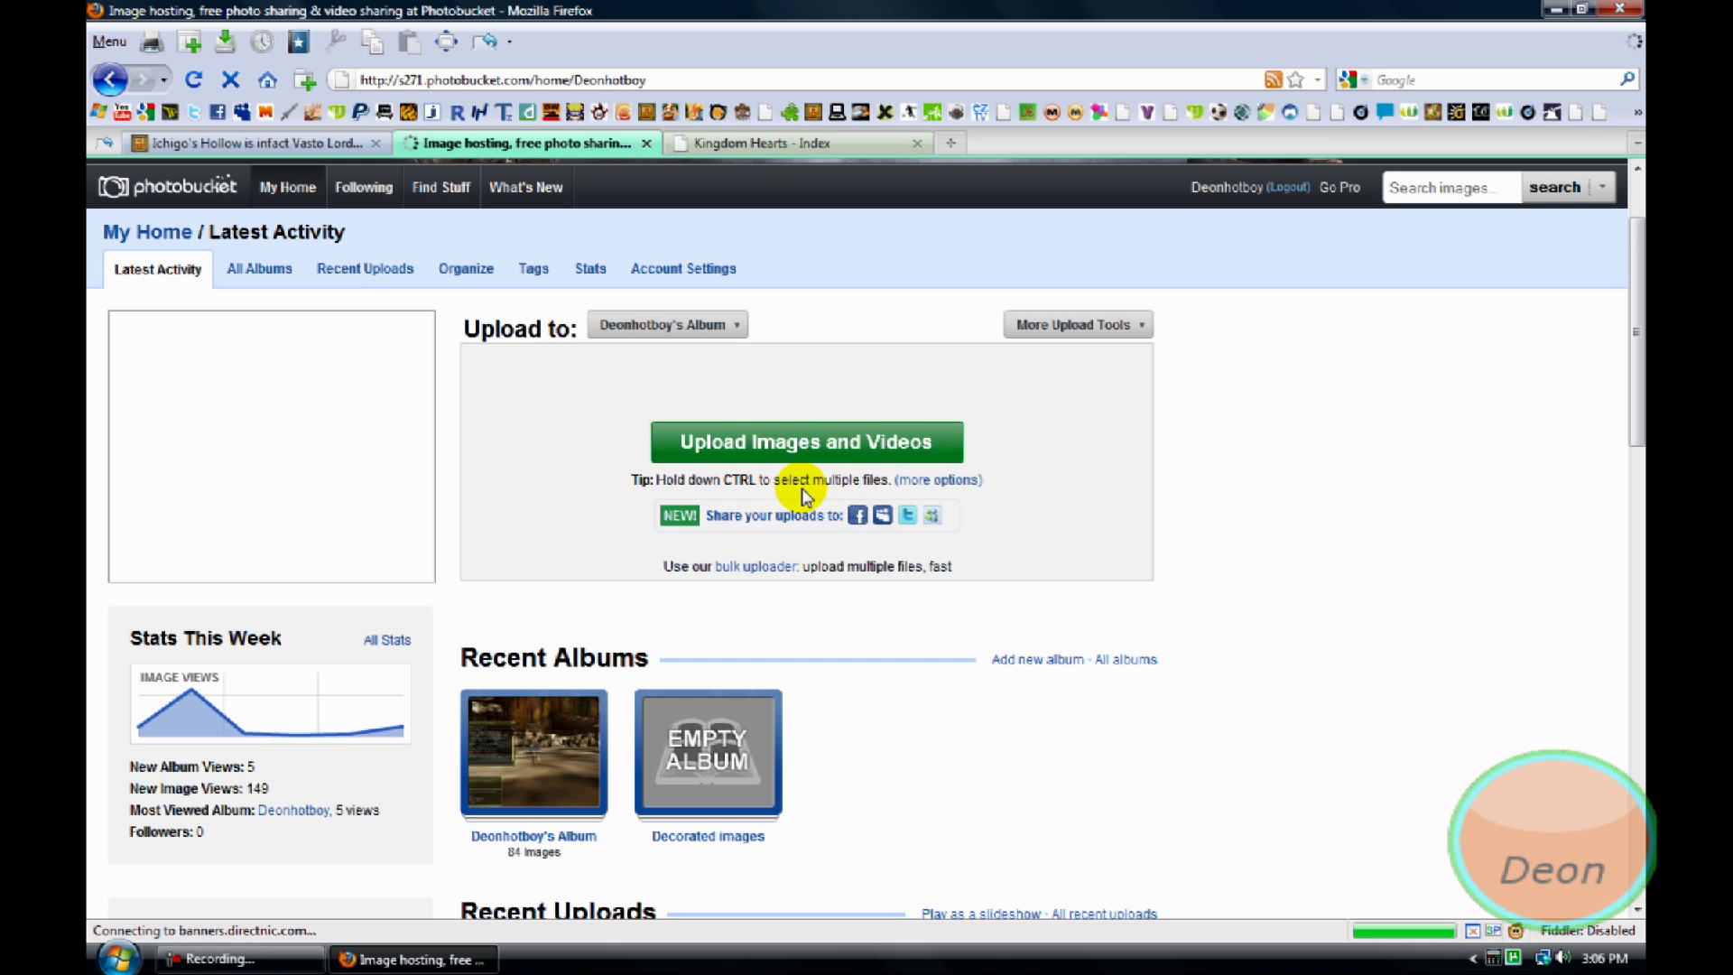
{"action": "left_click", "coordinate": [735, 140]}
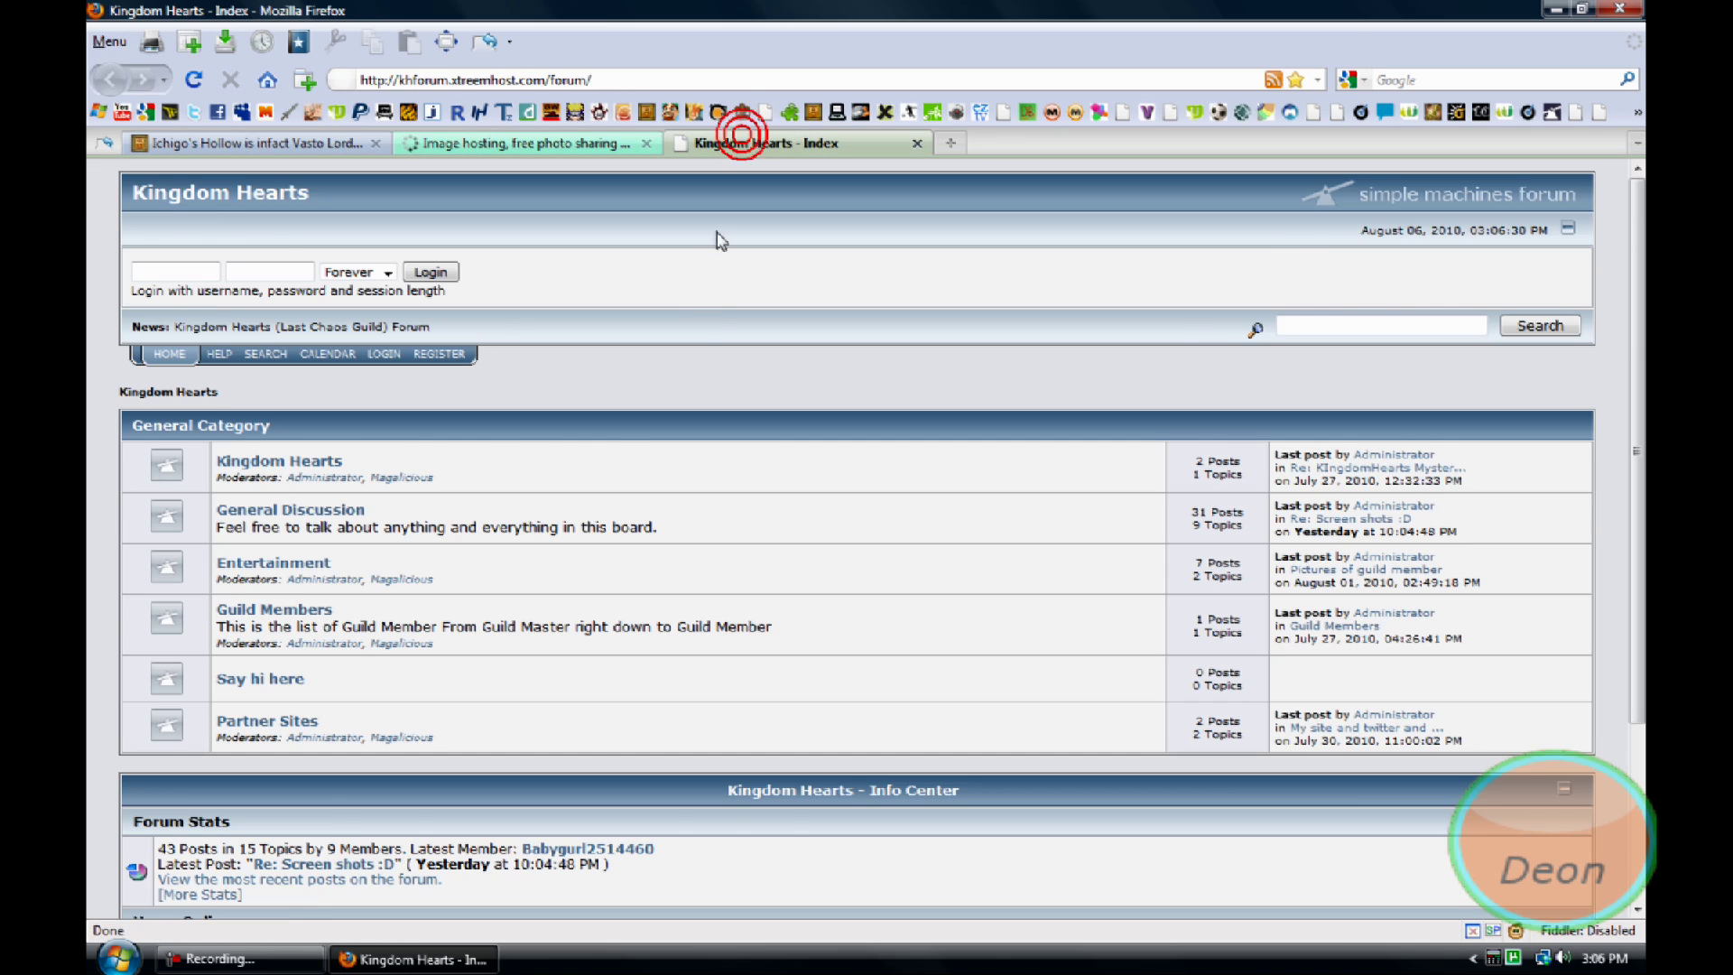
{"action": "scroll", "coordinate": [665, 349], "scroll_direction": "down", "scroll_amount": 5}
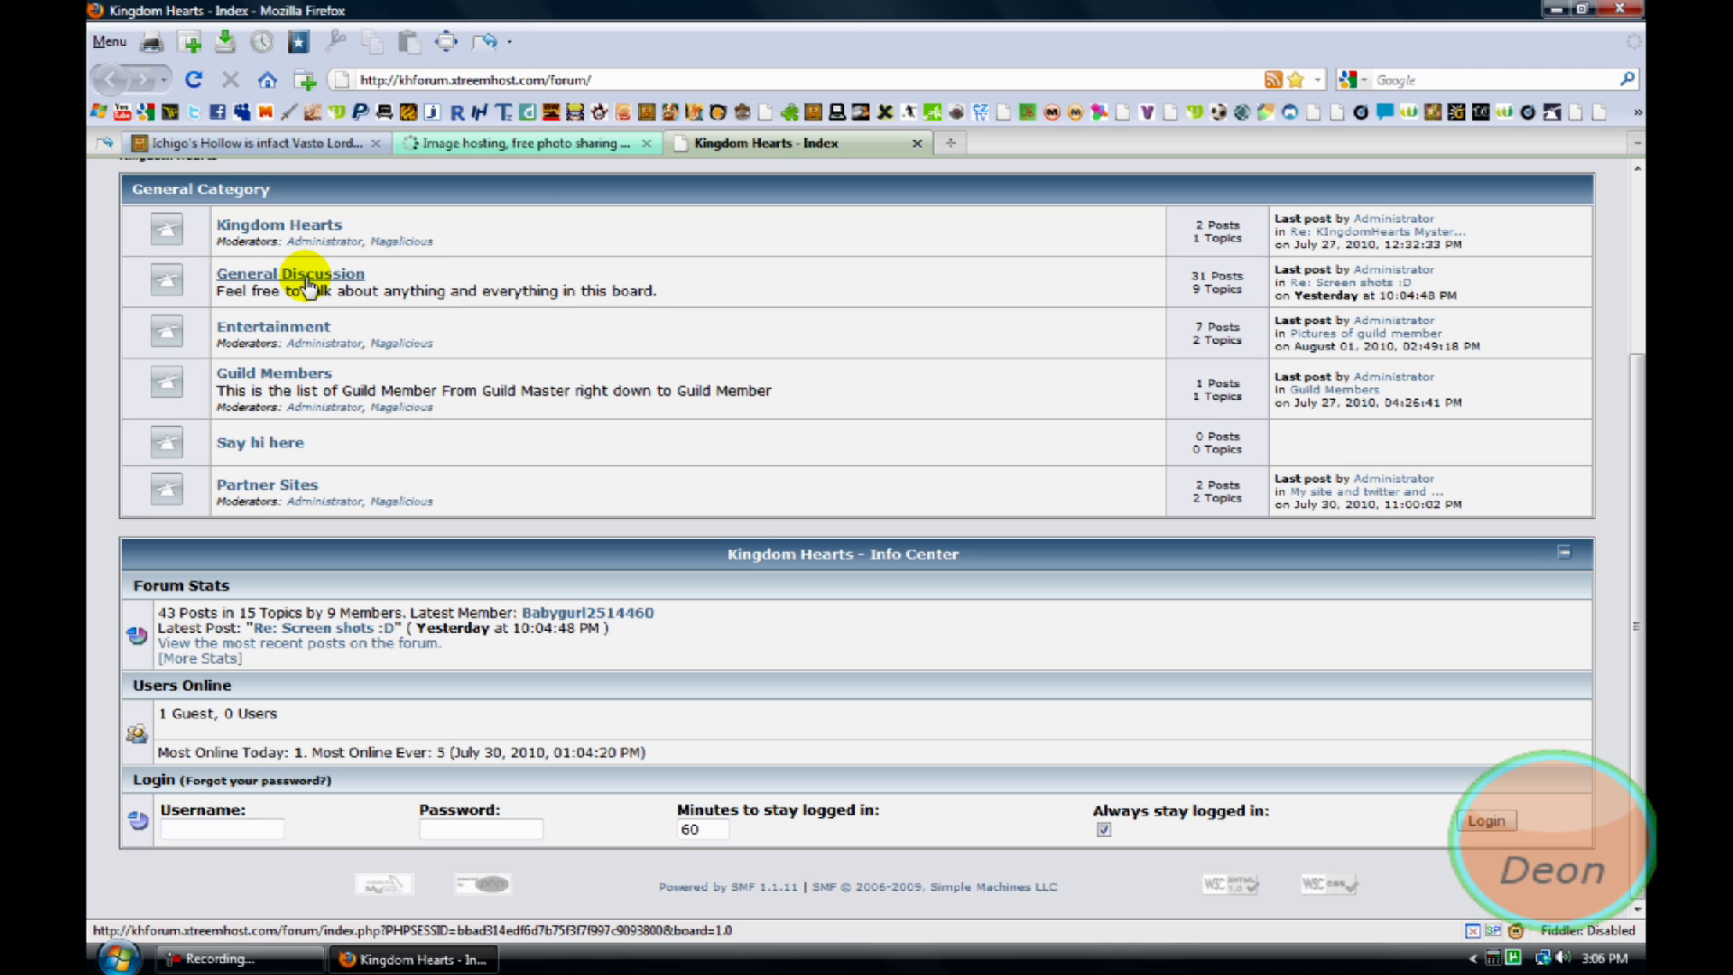
{"action": "left_click", "coordinate": [491, 143]}
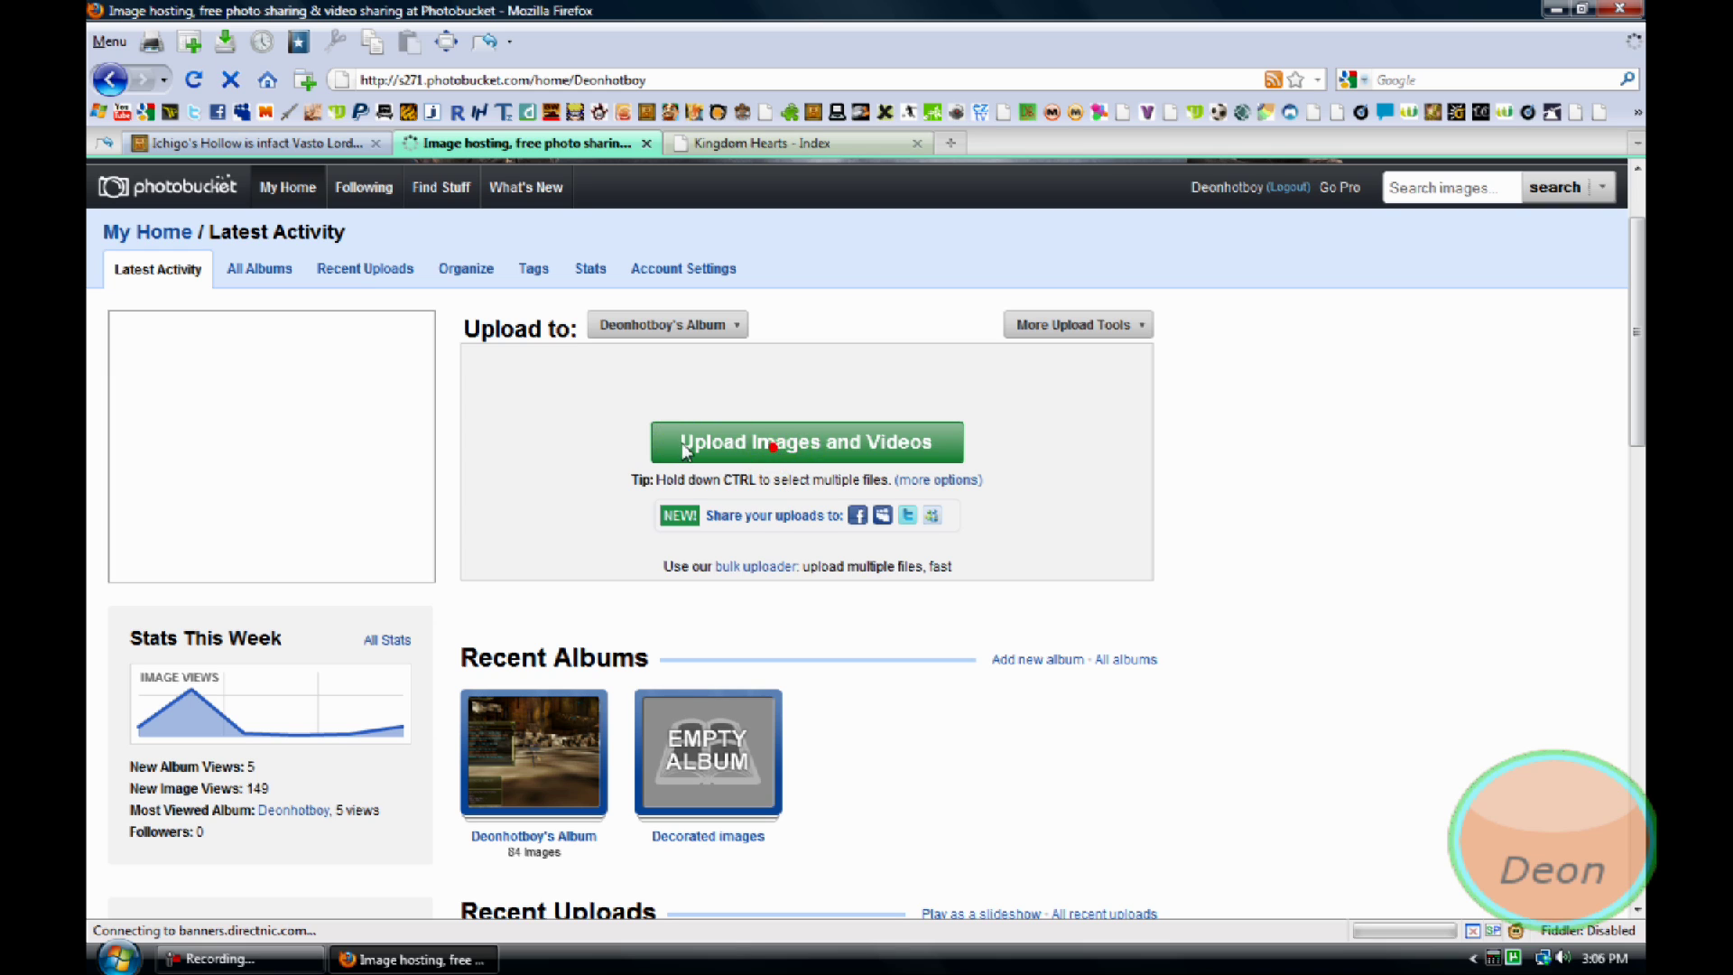
{"action": "left_click", "coordinate": [723, 439]}
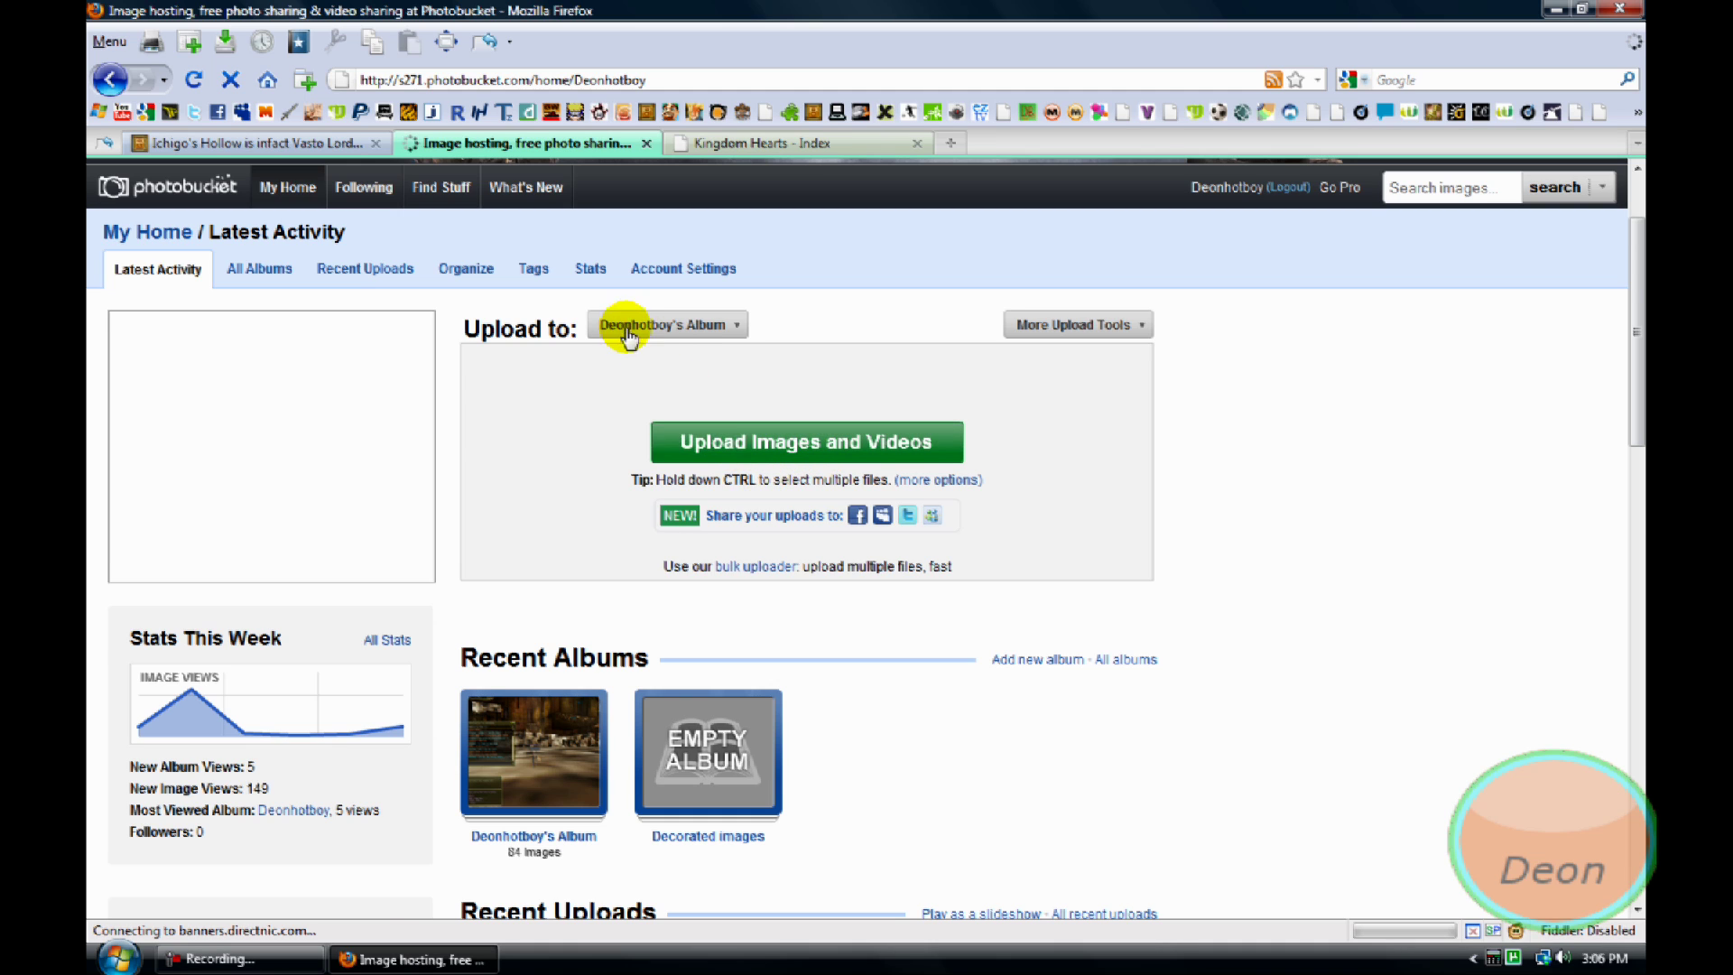
{"action": "scroll", "coordinate": [629, 336], "scroll_direction": "down", "scroll_amount": 5}
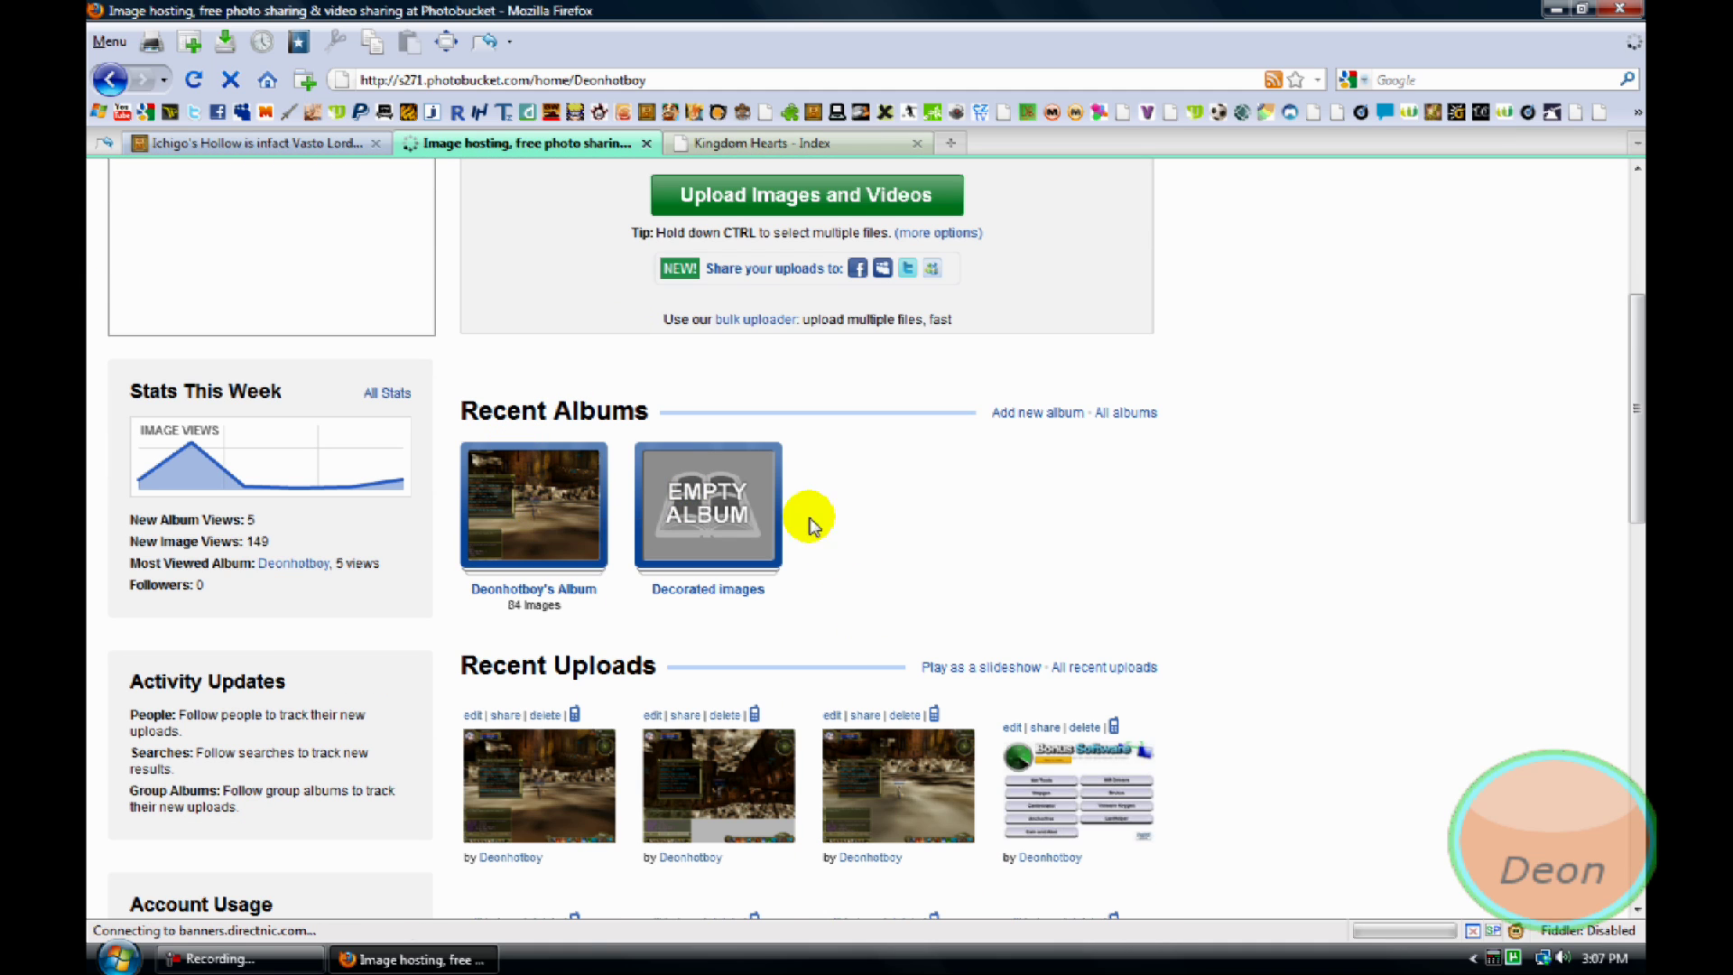
{"action": "scroll", "coordinate": [794, 510], "scroll_direction": "down", "scroll_amount": 3}
{"action": "left_click", "coordinate": [888, 690]}
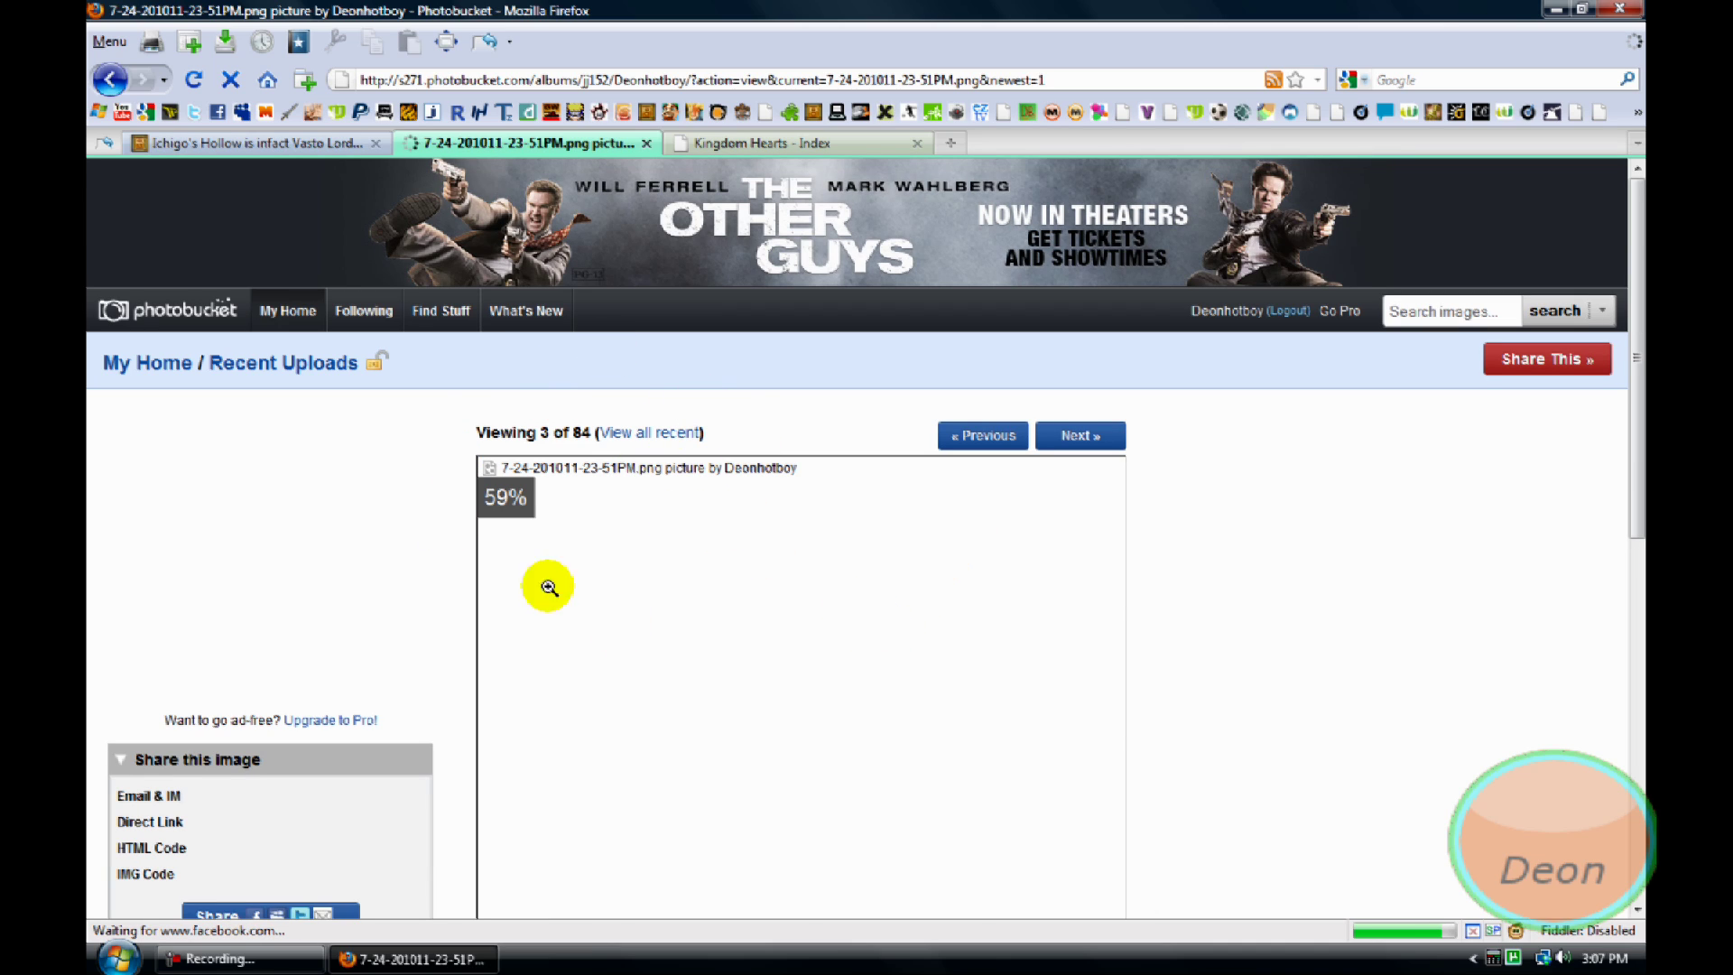
Select the complete IMG Code link in the screenshot's Share this image panel
{"action": "scroll", "coordinate": [226, 830], "scroll_direction": "down", "scroll_amount": 5}
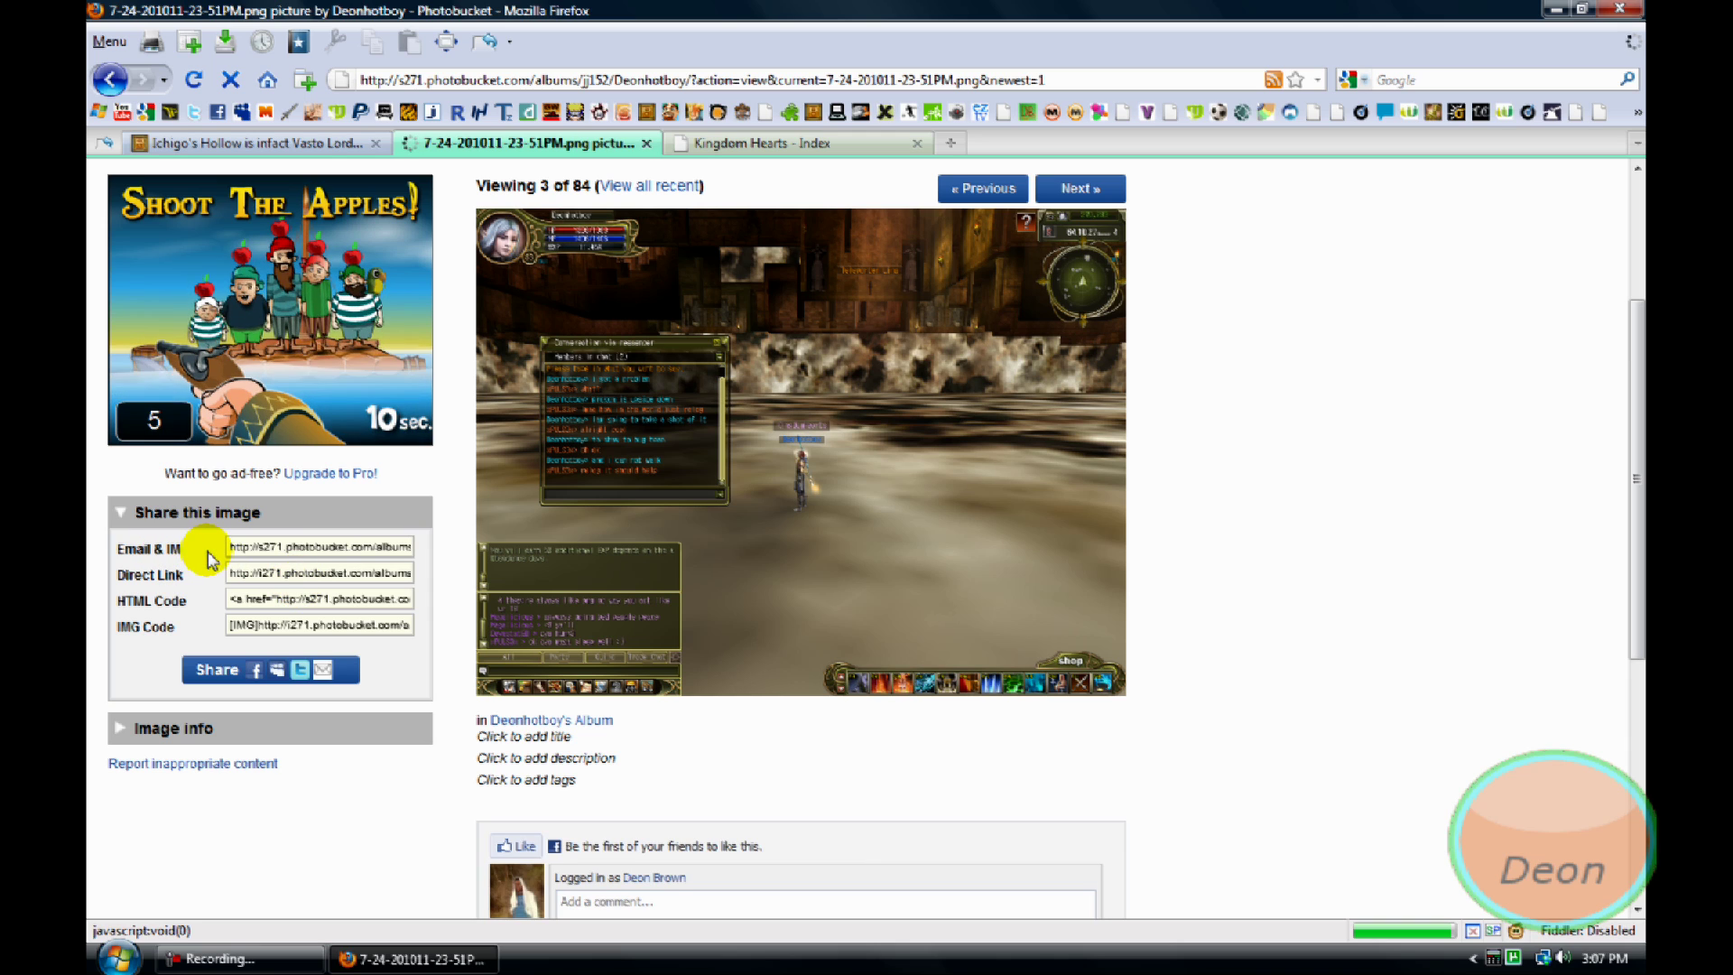
{"action": "left_click", "coordinate": [244, 630]}
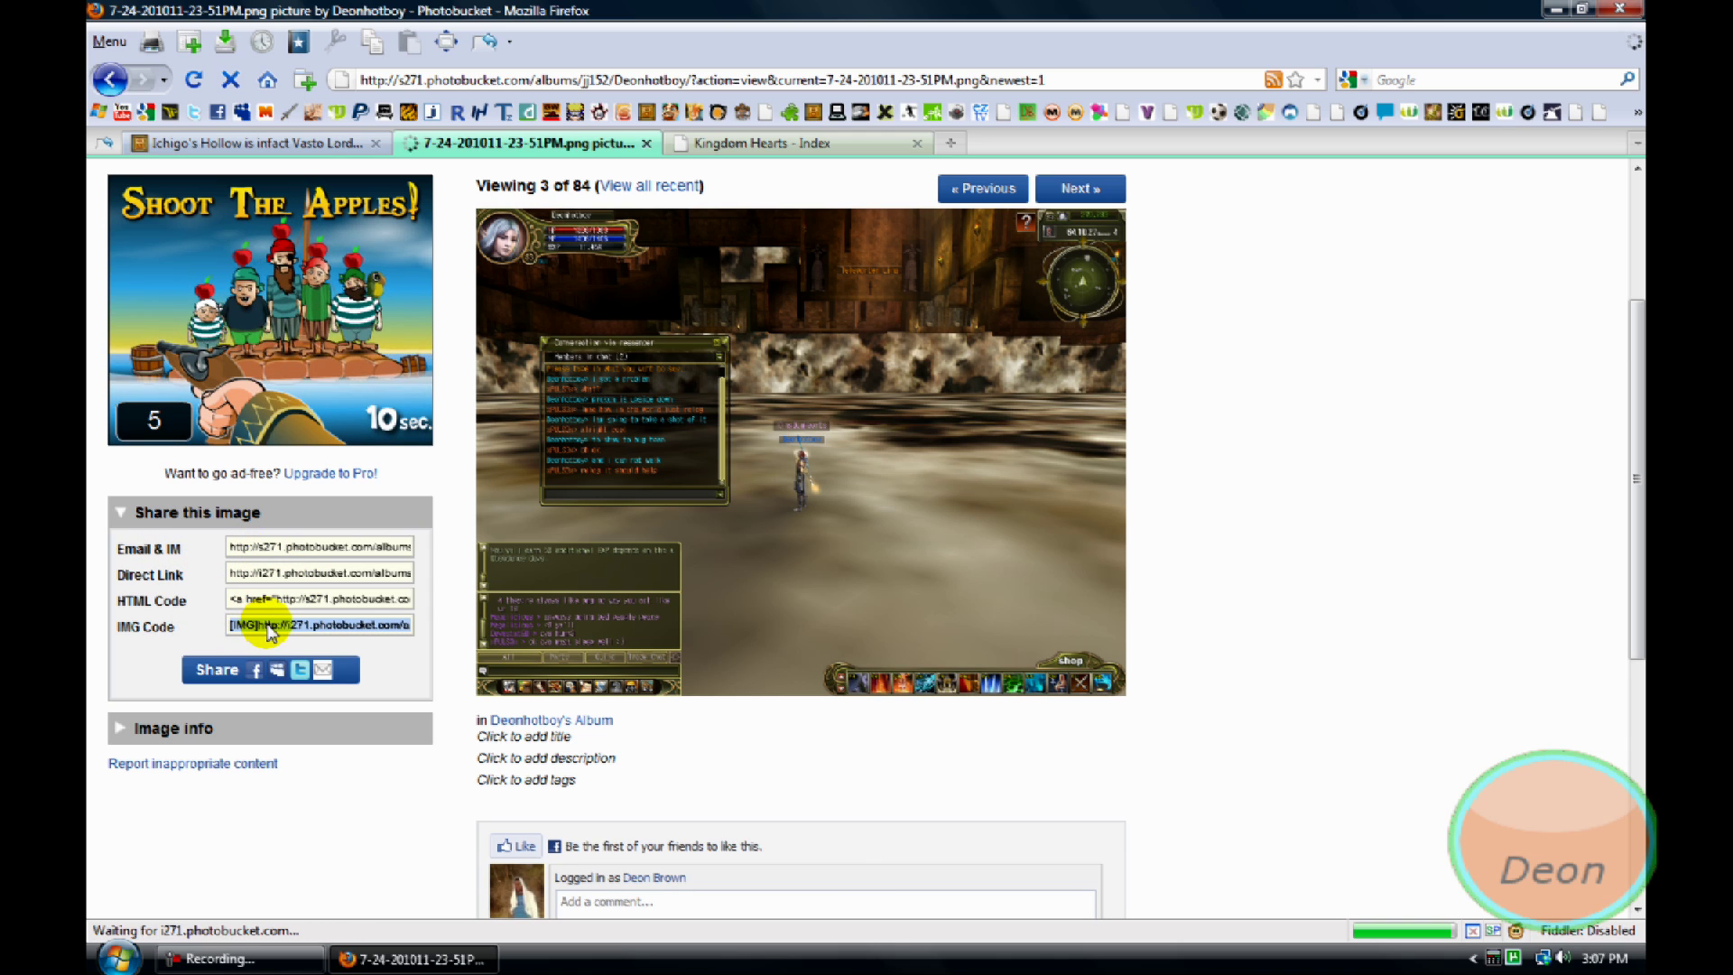
Copy the IMG code from its context menu, after visiting the forum's Entertainment board and returning to the index
{"action": "right_click", "coordinate": [267, 624]}
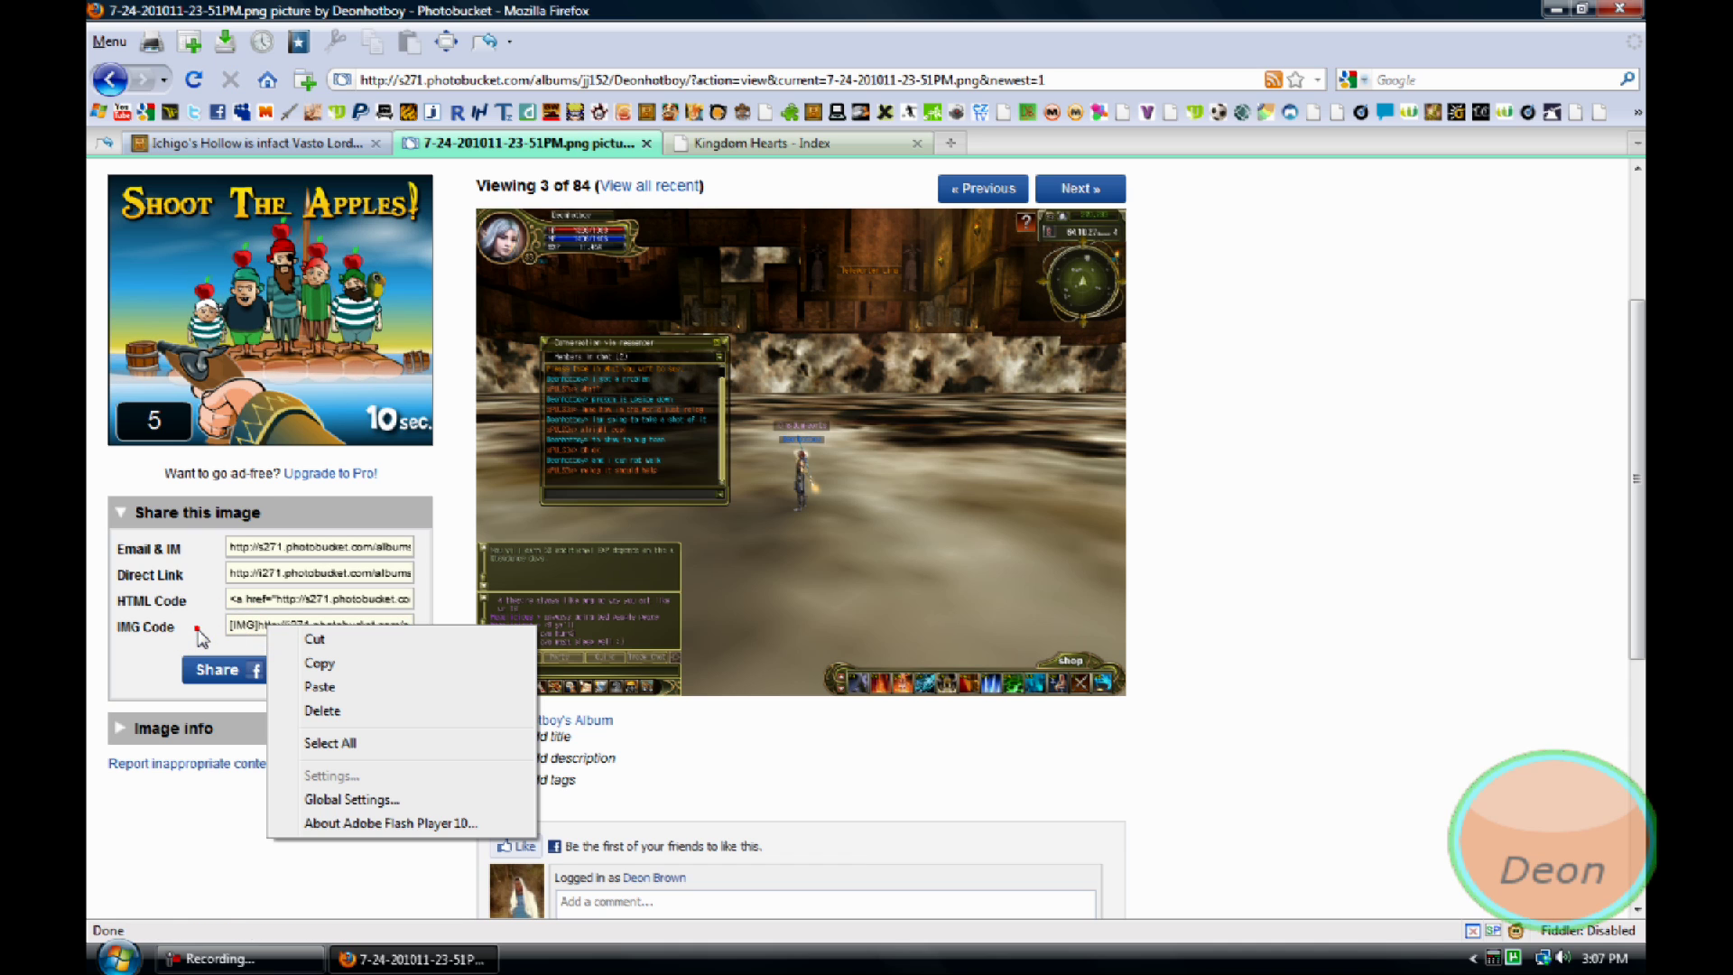
{"action": "left_click", "coordinate": [729, 144]}
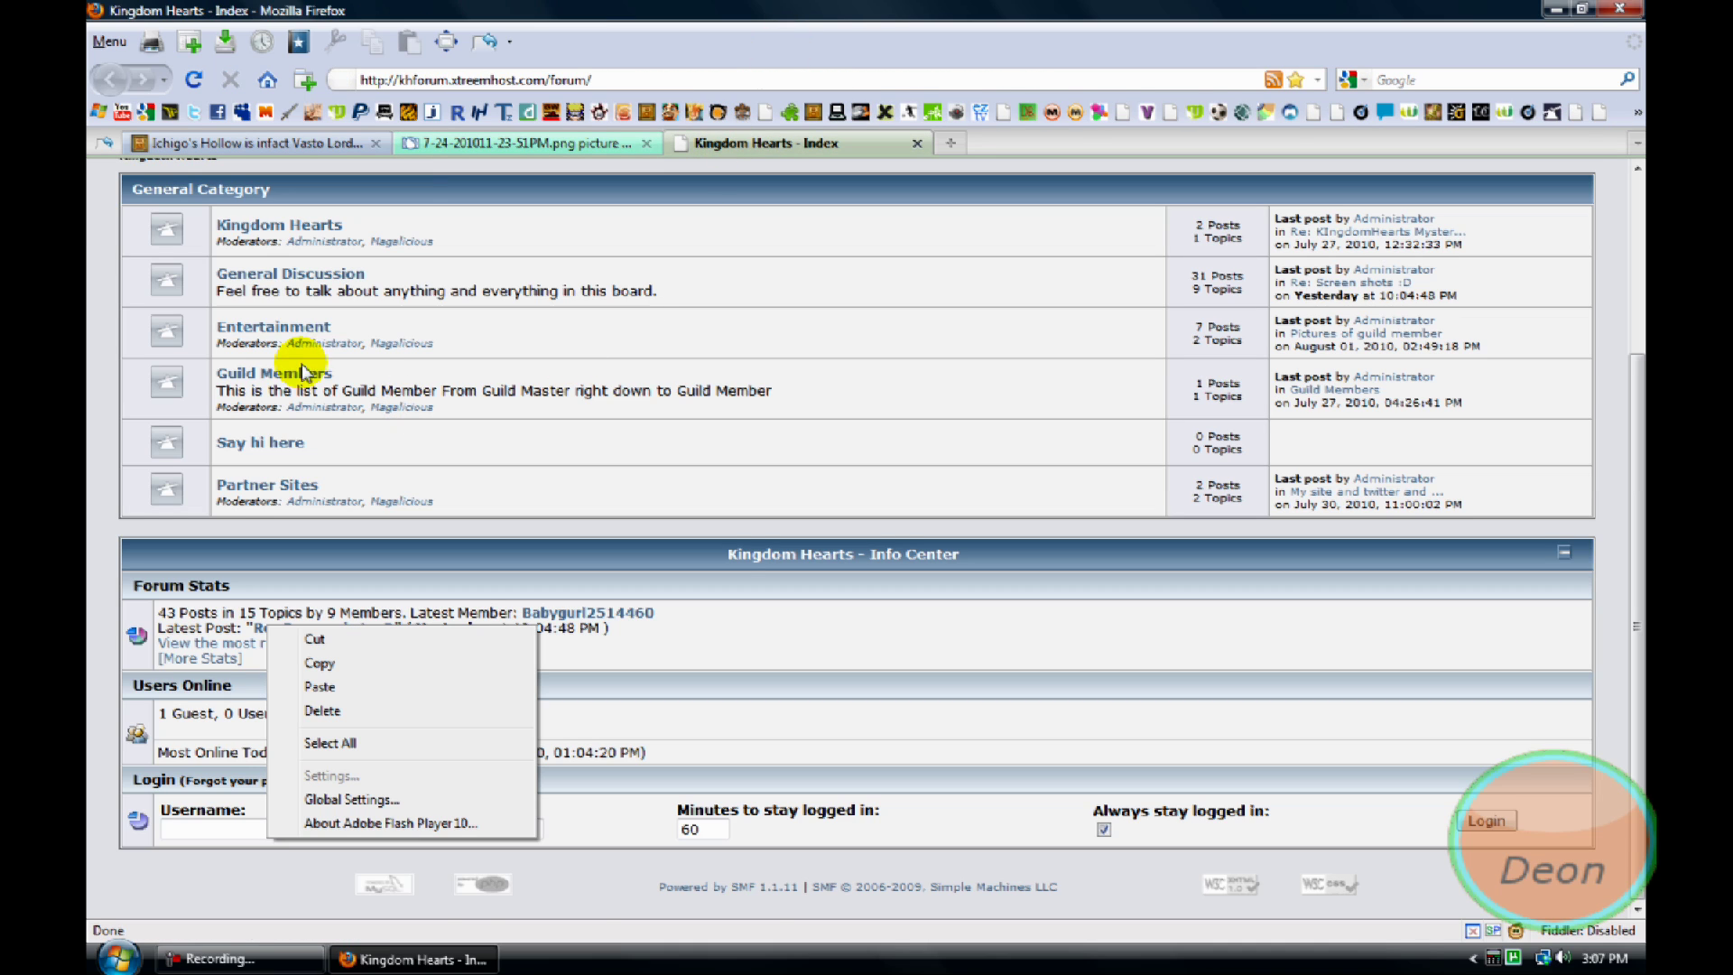
{"action": "left_click", "coordinate": [273, 327]}
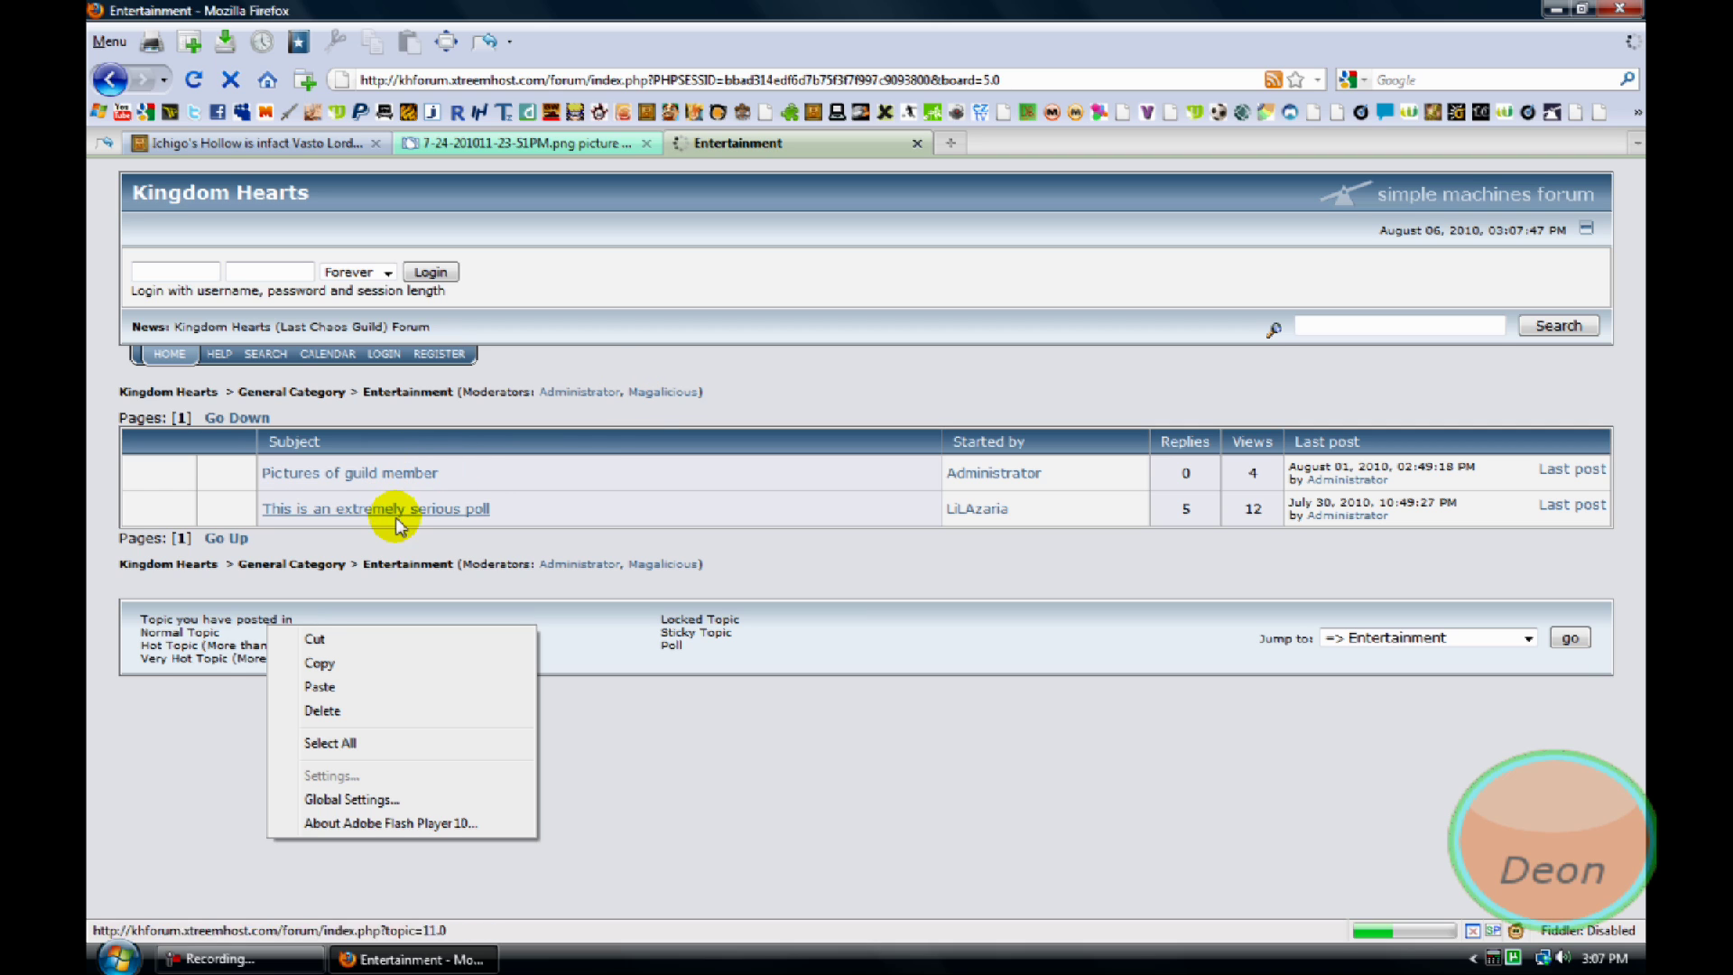
{"action": "left_click", "coordinate": [110, 79]}
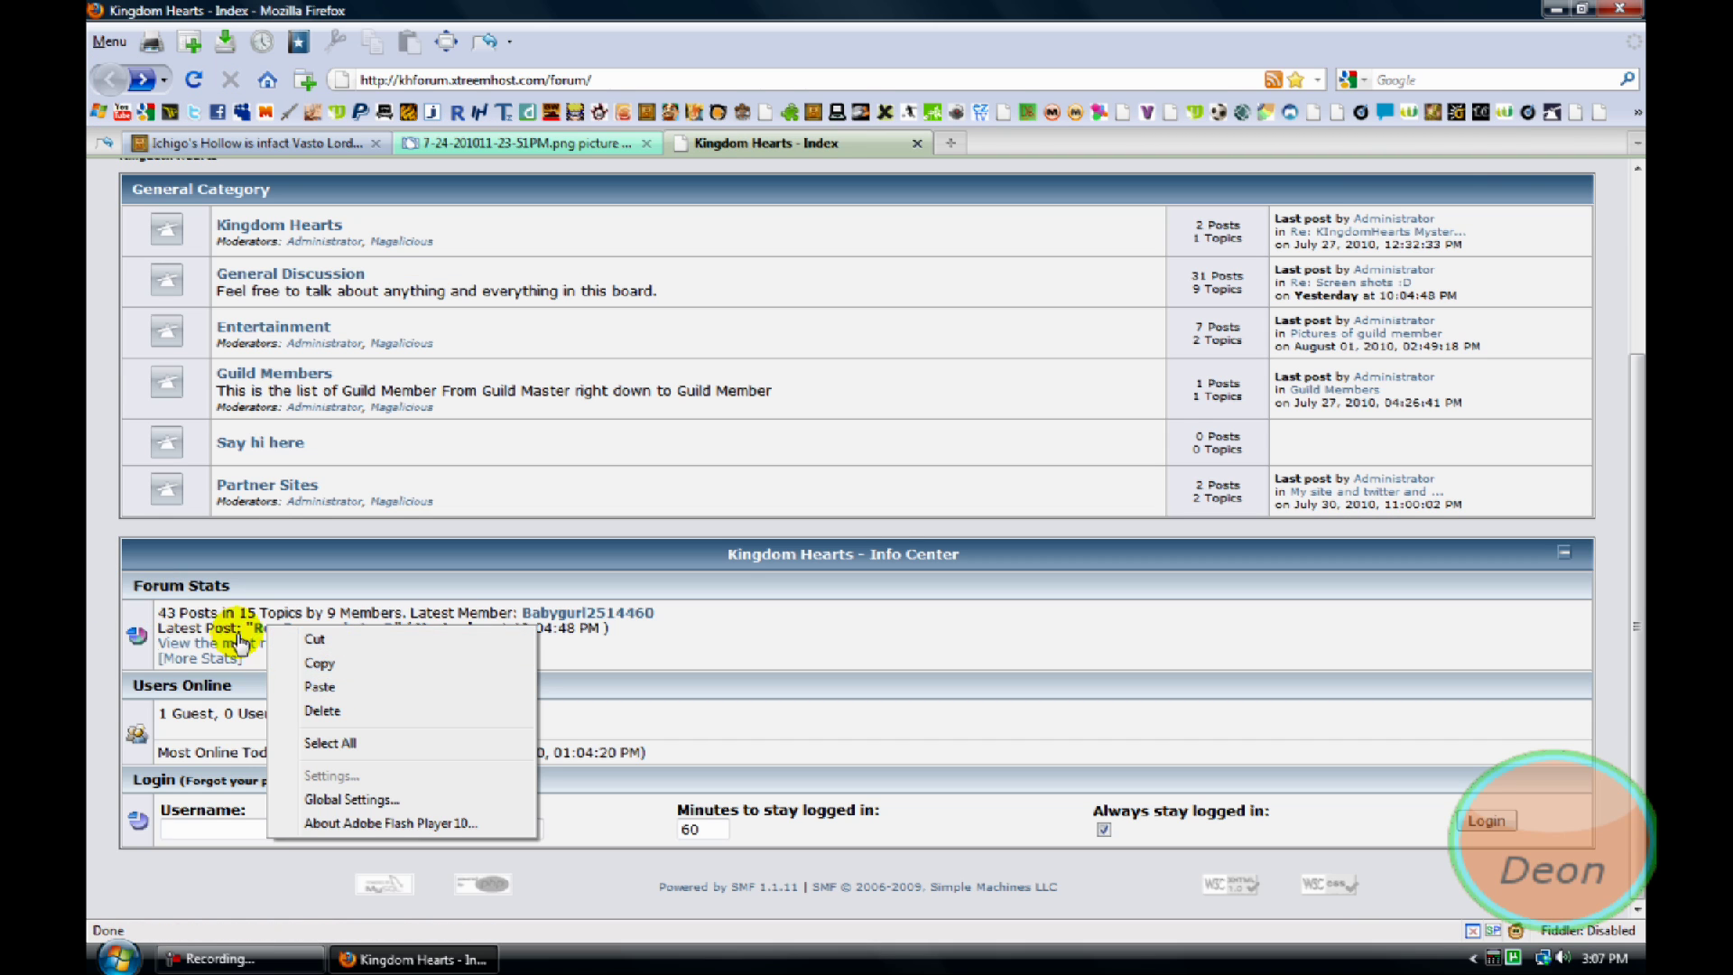
{"action": "left_click", "coordinate": [287, 670]}
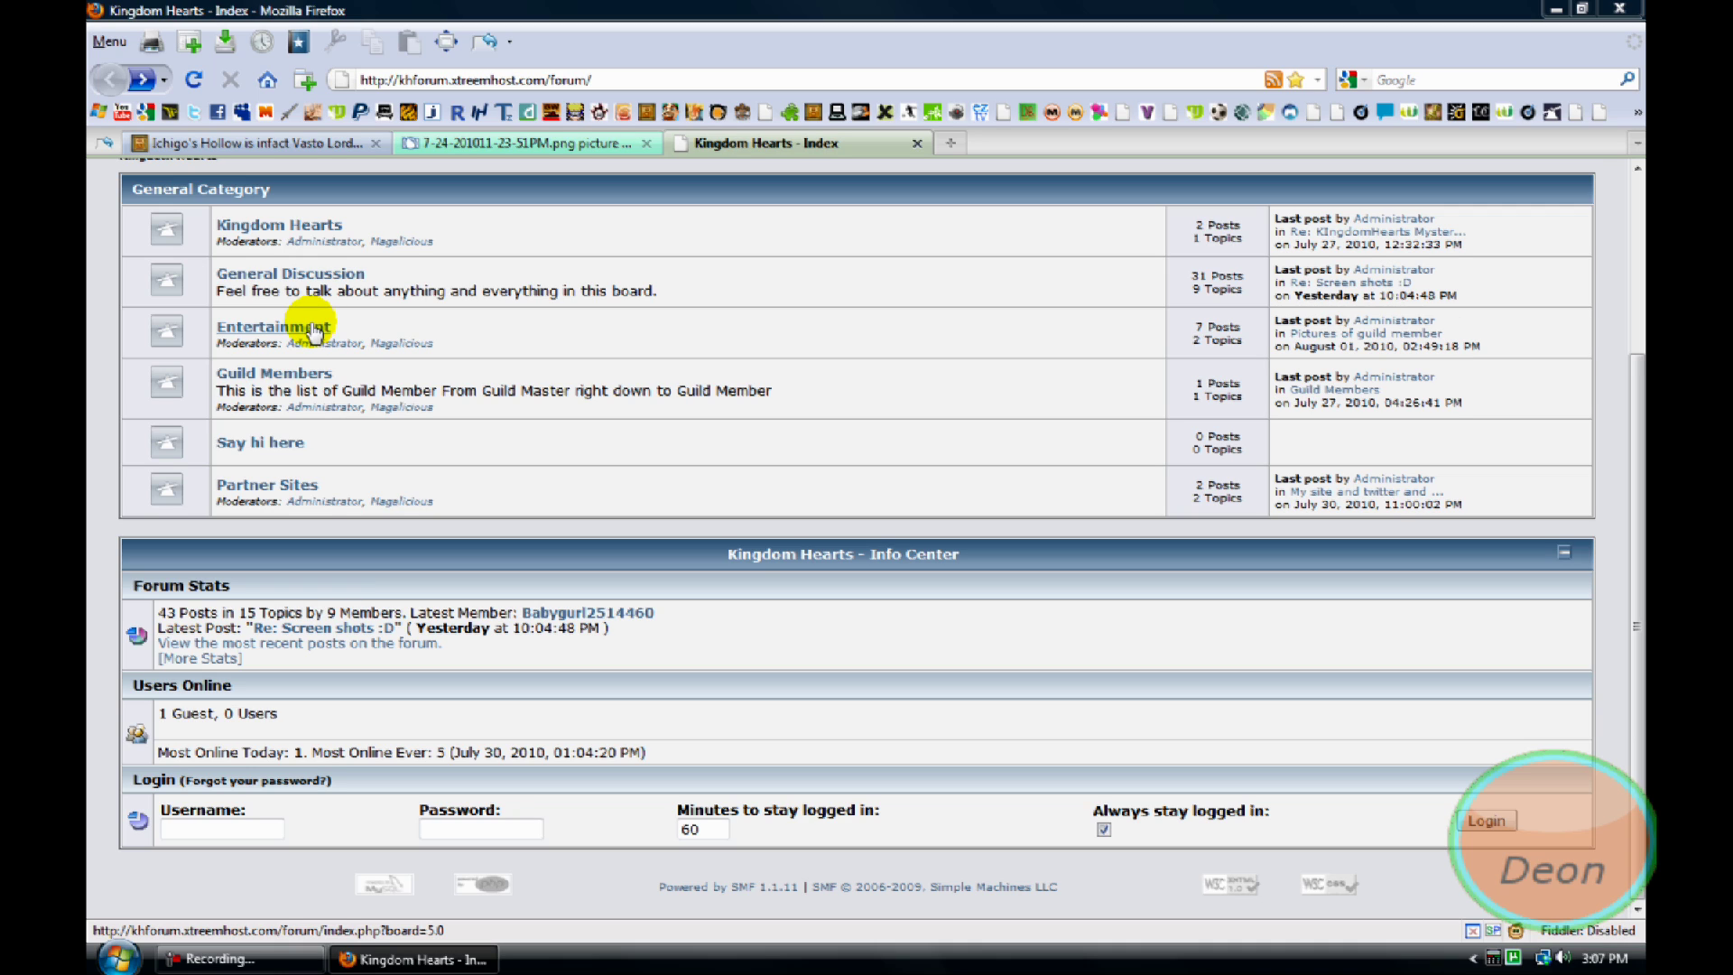
Go to General Discussion, open the 'Screen shots :D' topic and scroll through its posts
{"action": "left_click", "coordinate": [271, 273]}
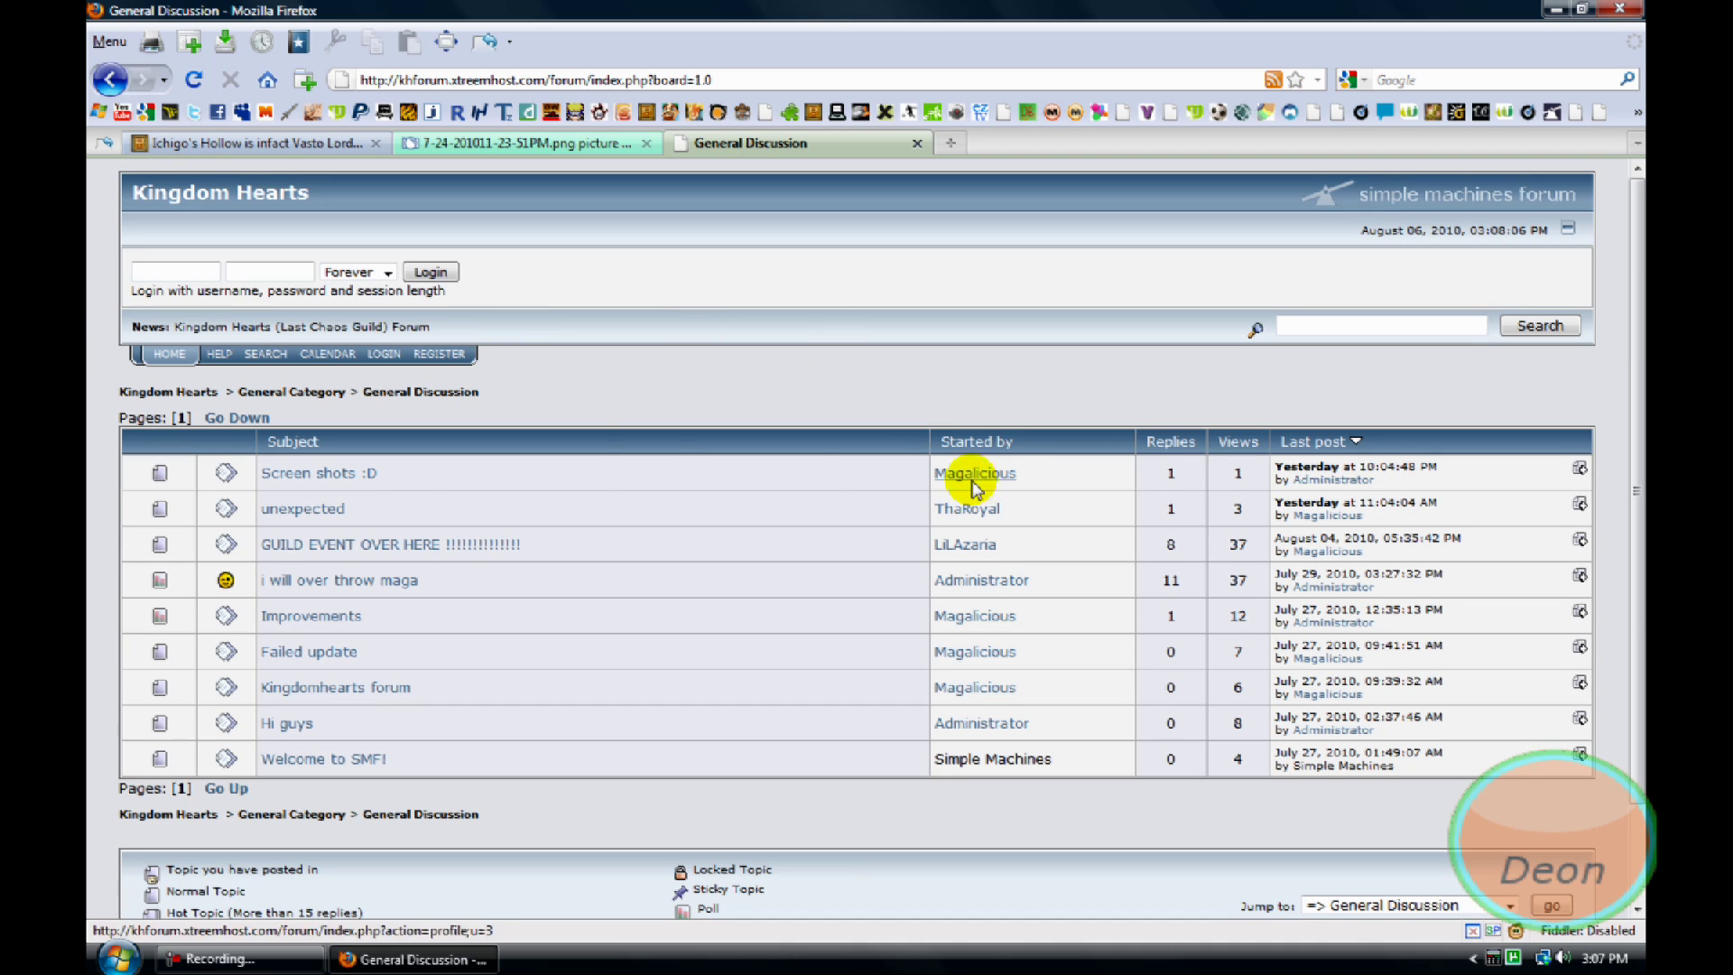
{"action": "left_click", "coordinate": [365, 474]}
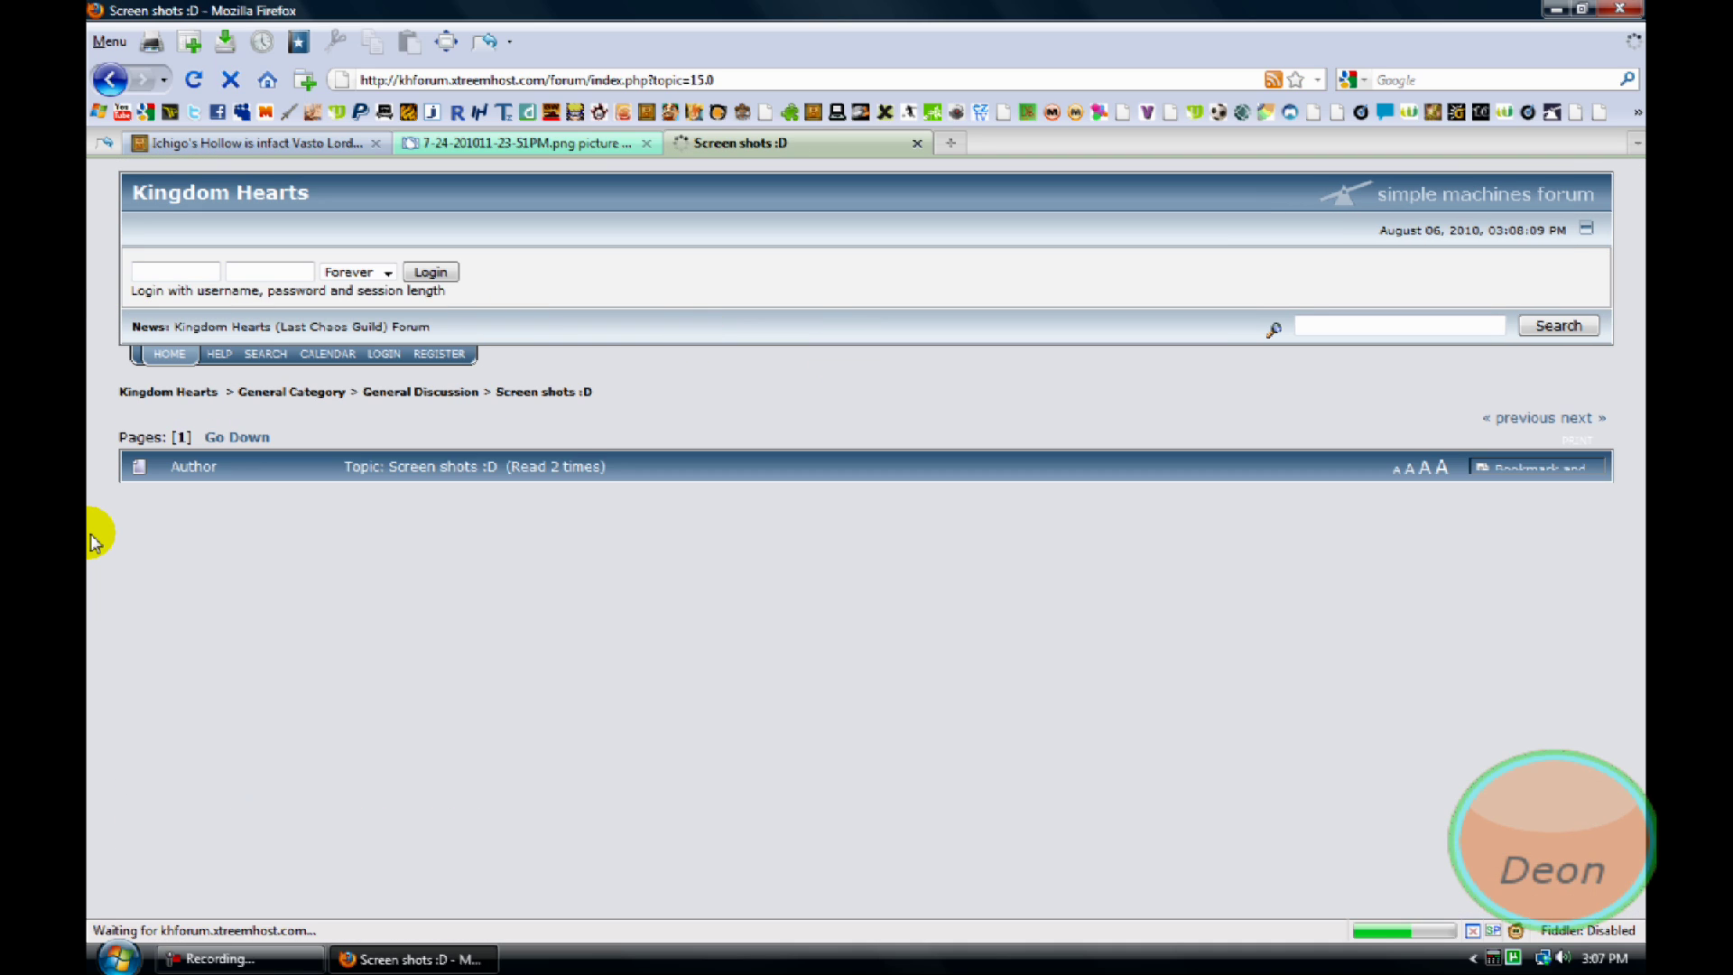
{"action": "scroll", "coordinate": [91, 539], "scroll_direction": "down", "scroll_amount": 3}
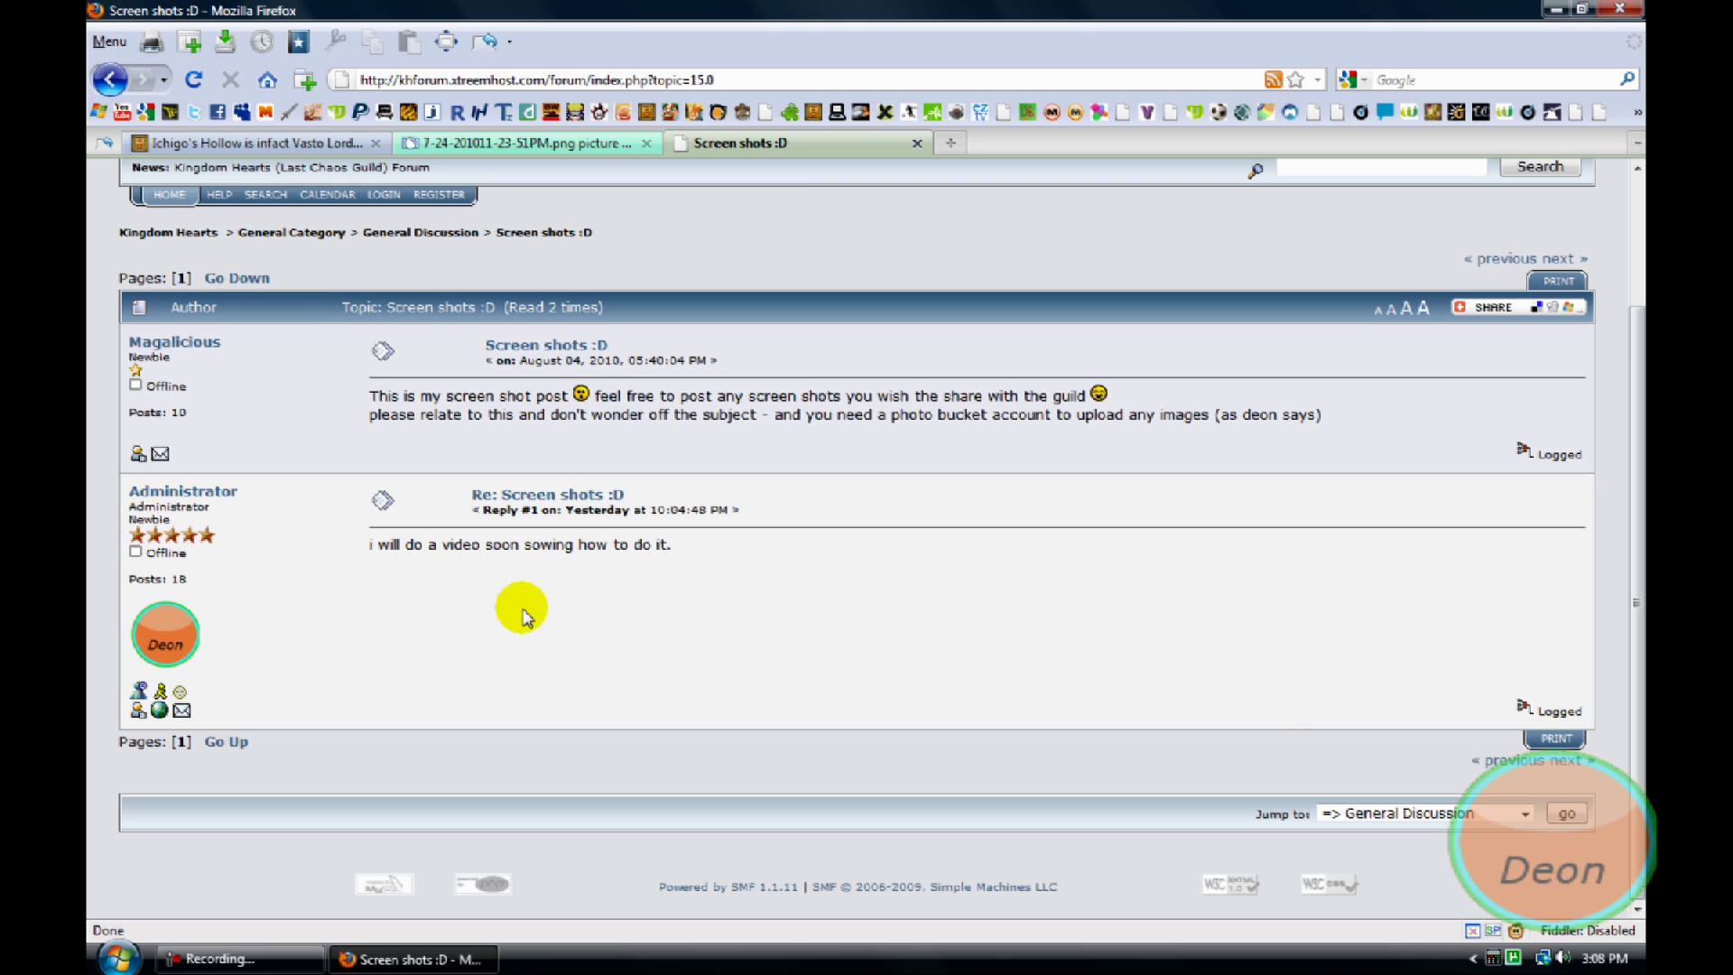
{"action": "left_click", "coordinate": [239, 959]}
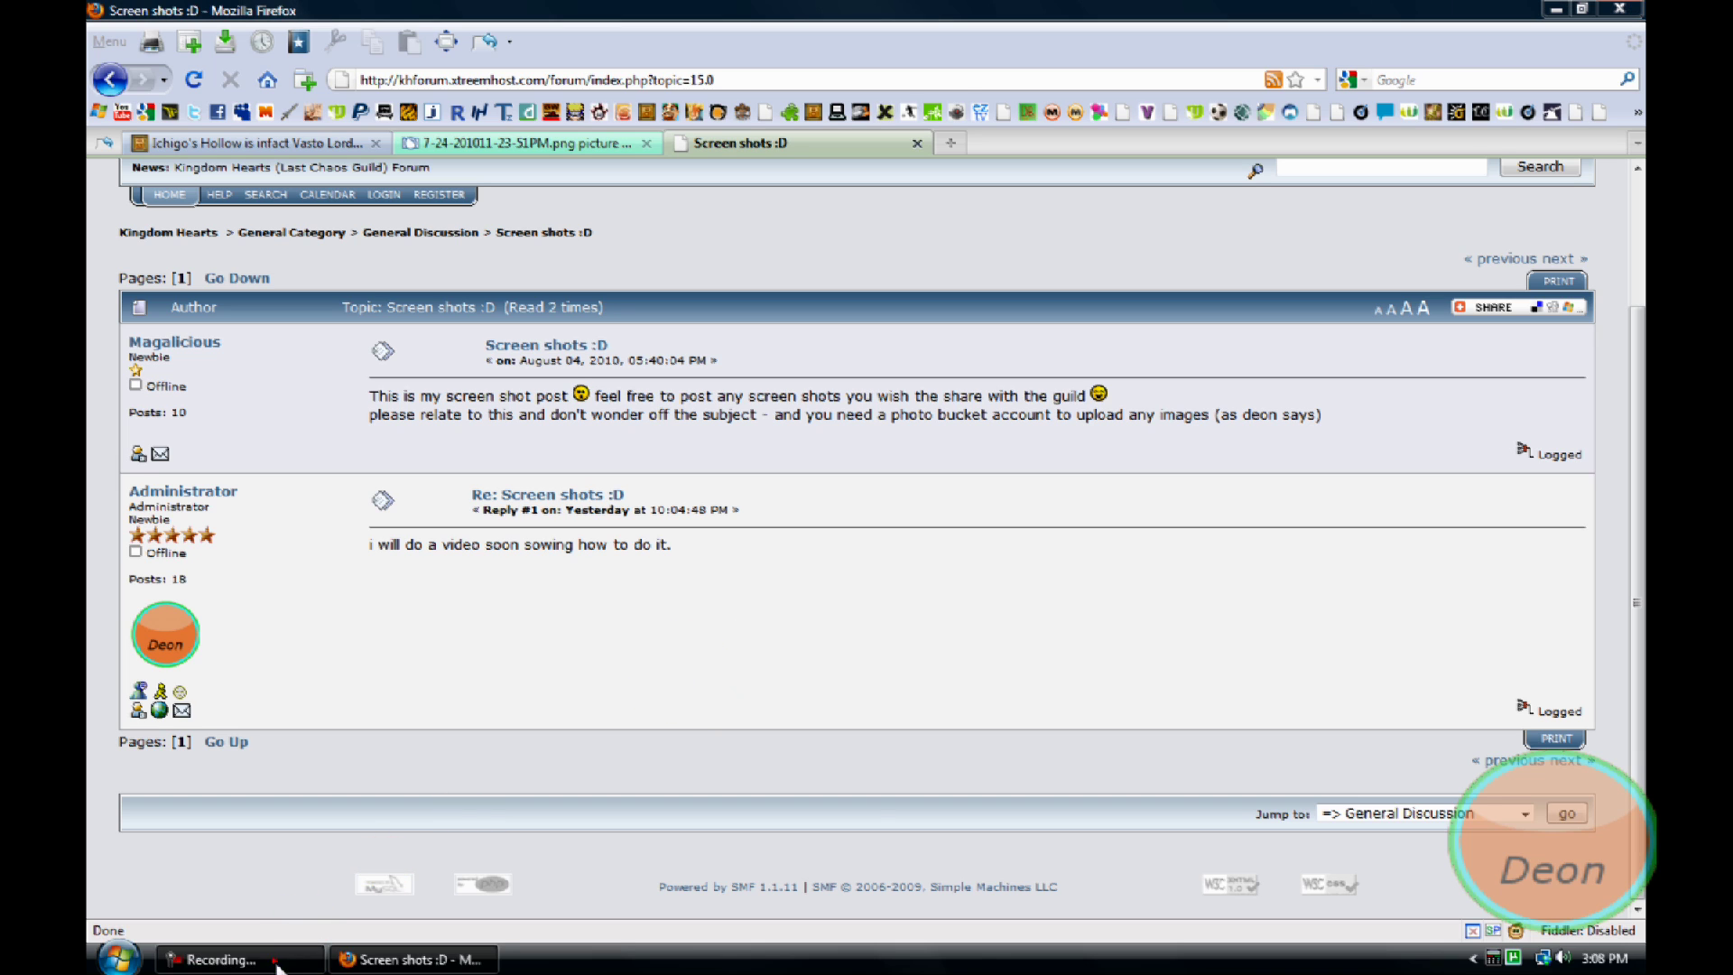
Log into the forum with the saved administrator login and start a reply to 'Screen shots :D'
{"action": "scroll", "coordinate": [1553, 866], "scroll_direction": "up", "scroll_amount": 3}
{"action": "double_click", "coordinate": [142, 270]}
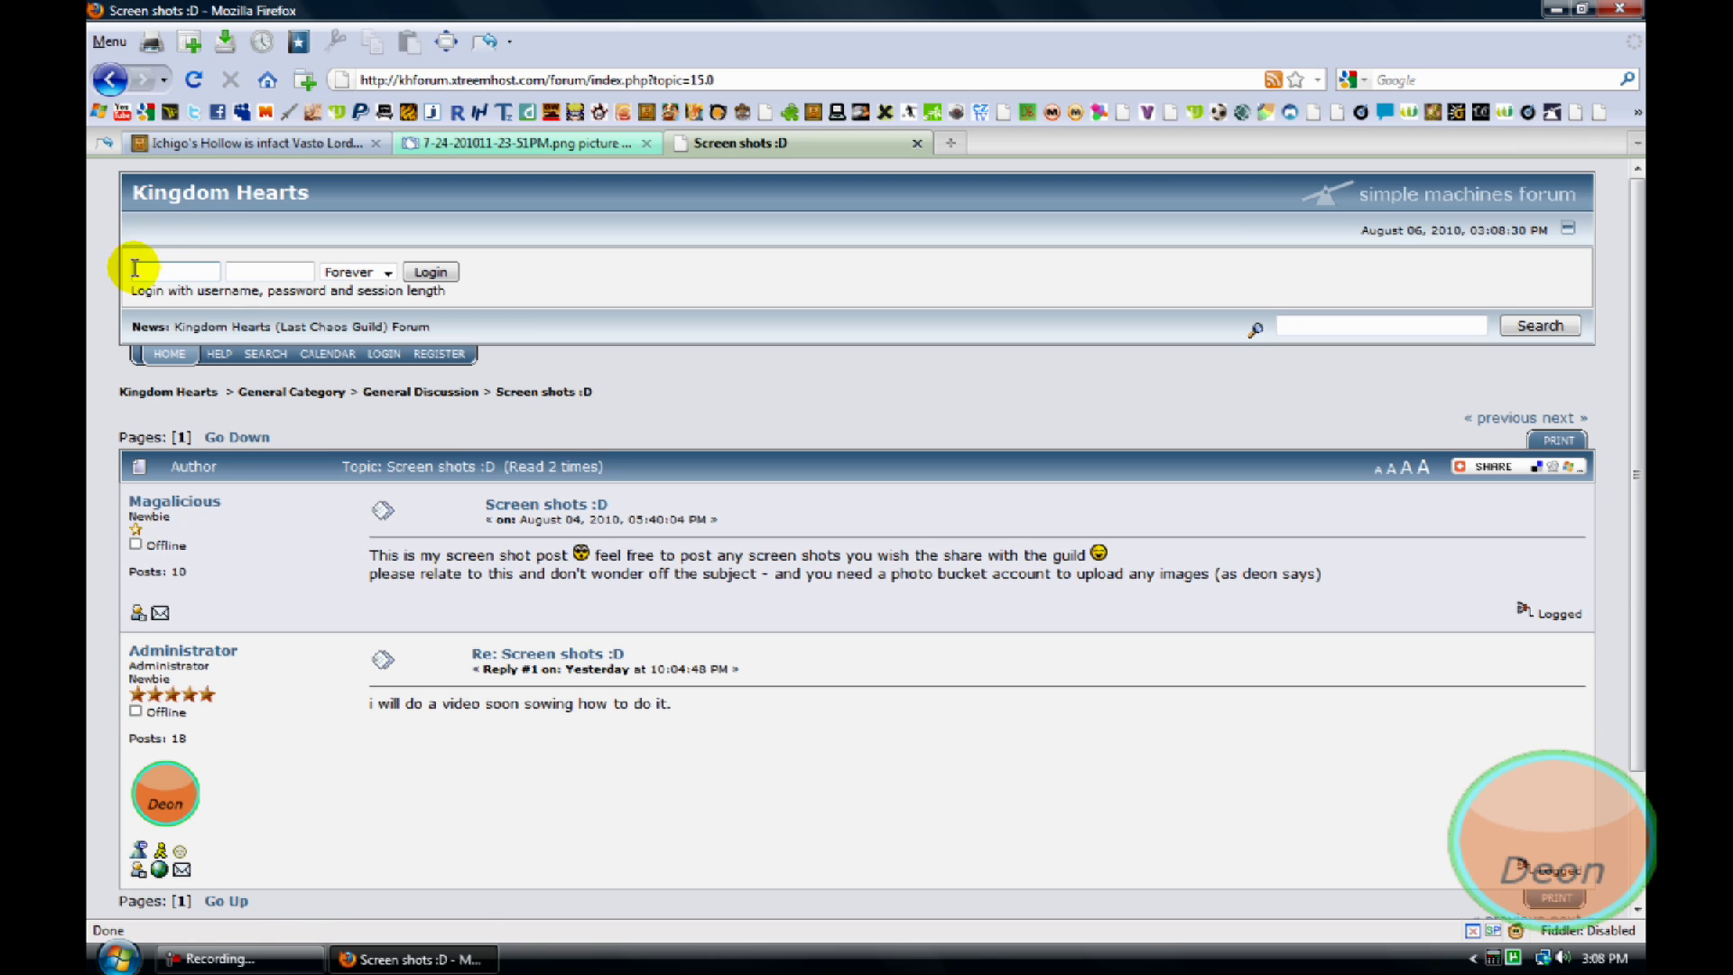
{"action": "left_click", "coordinate": [163, 294]}
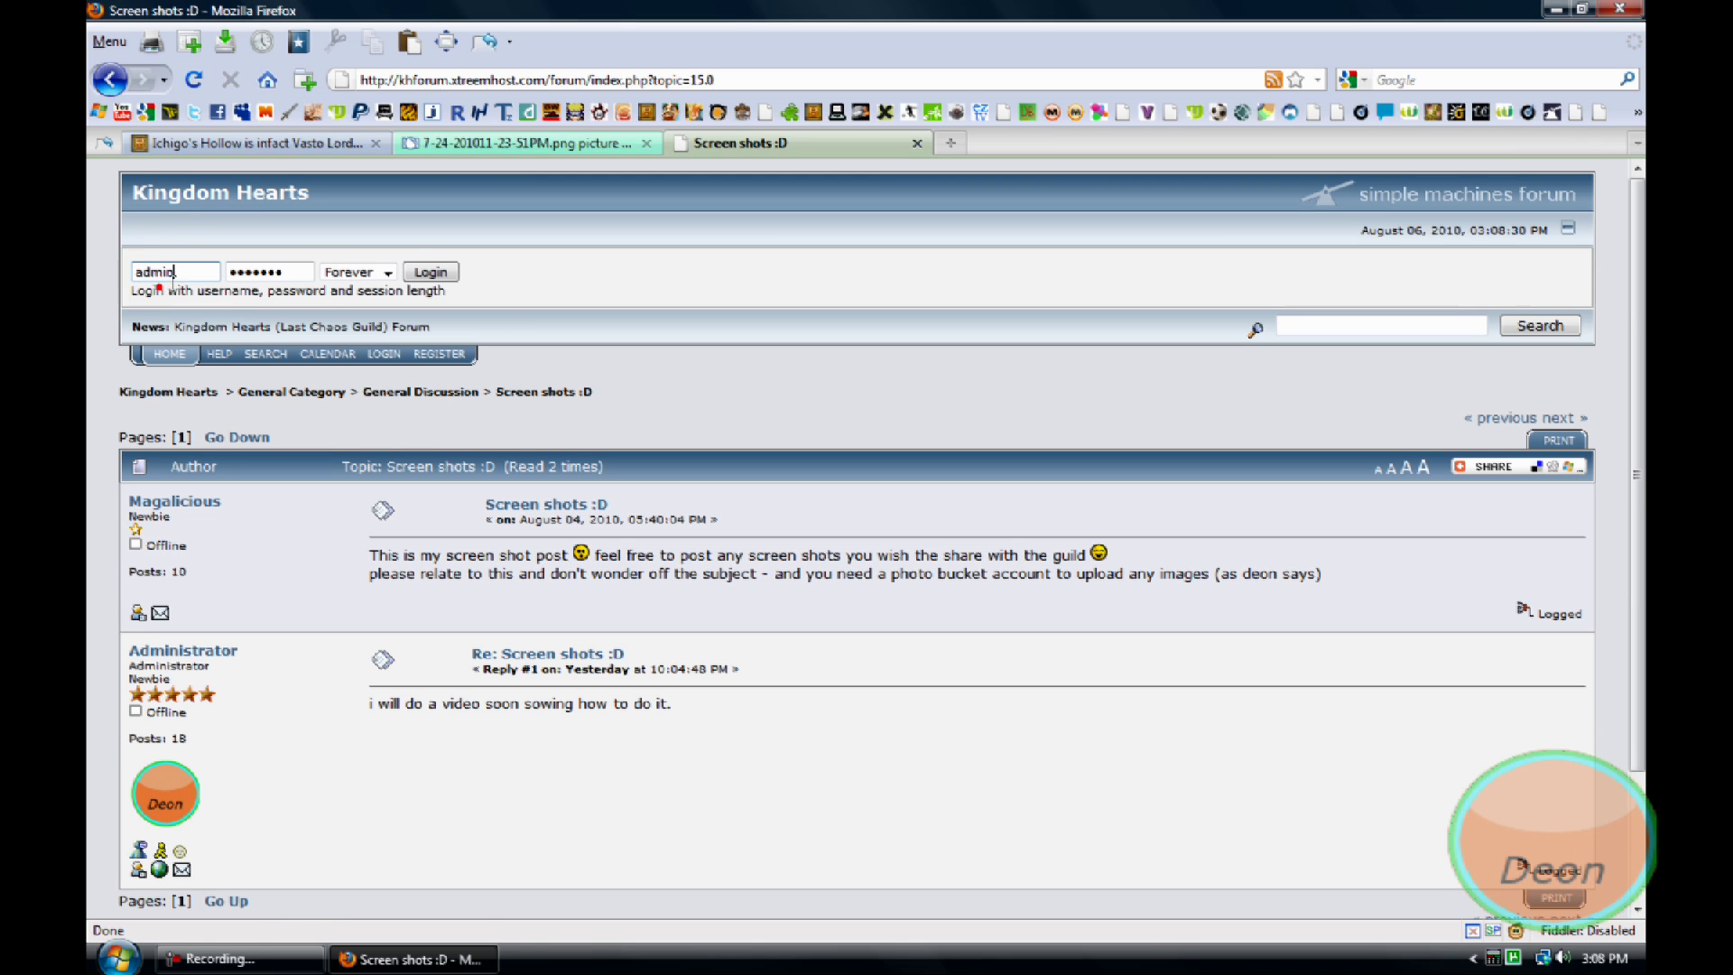
{"action": "left_click", "coordinate": [425, 272]}
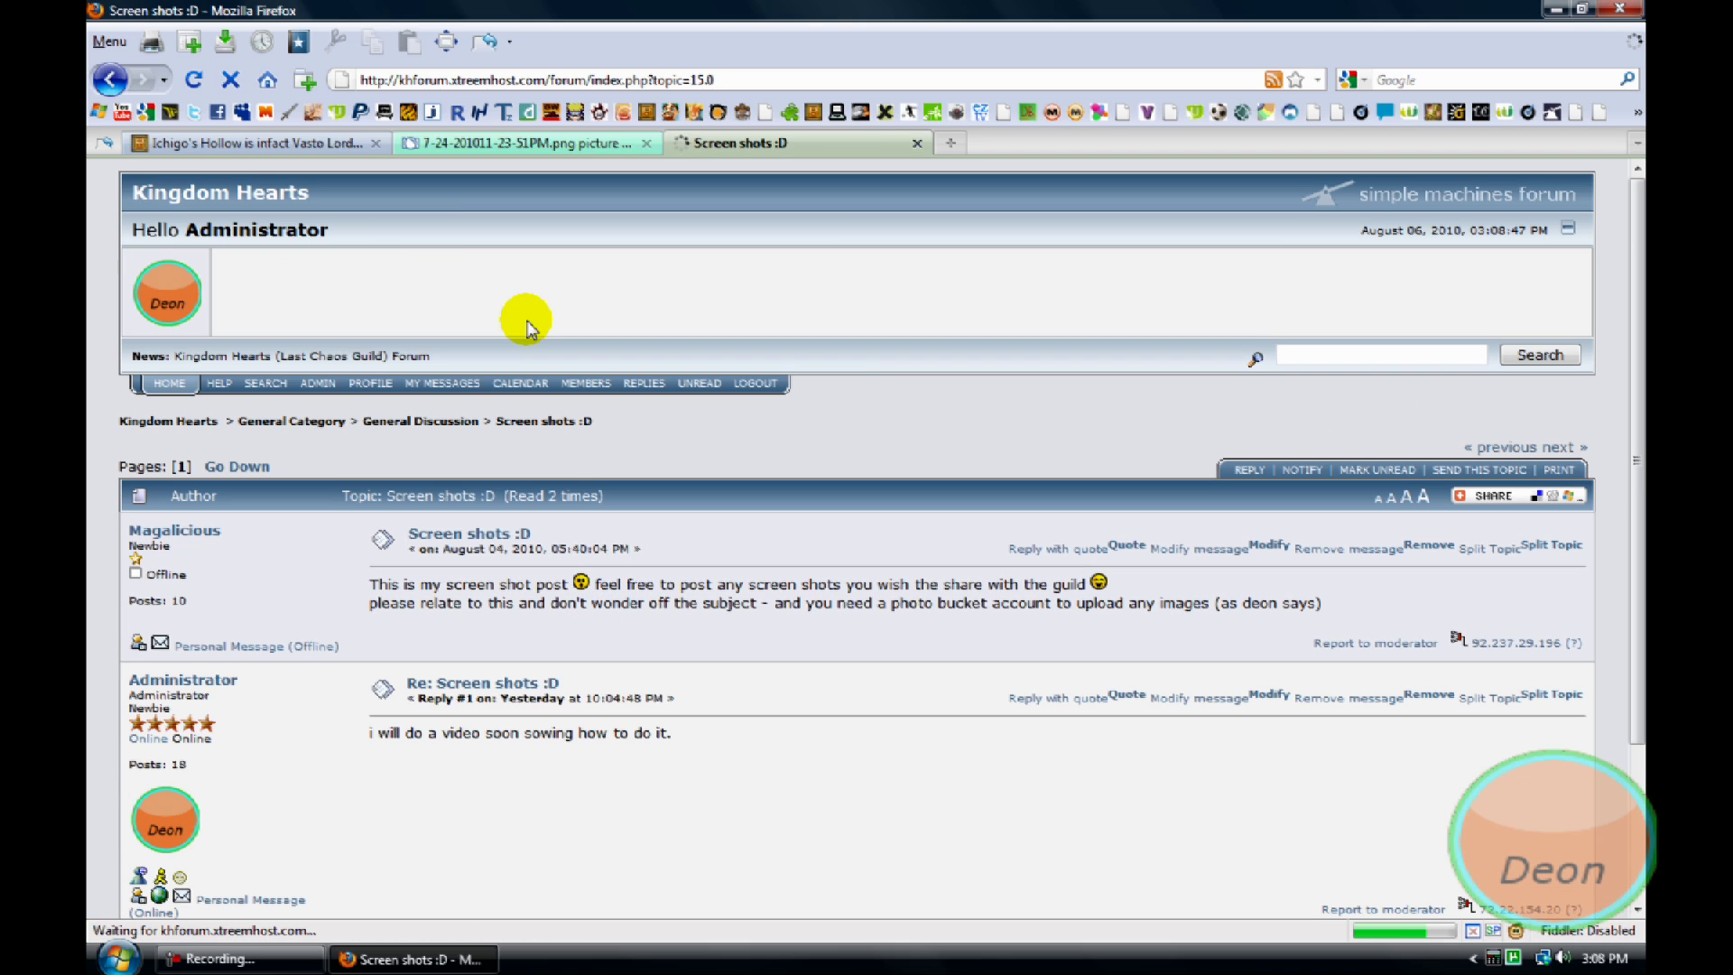
{"action": "scroll", "coordinate": [685, 387], "scroll_direction": "down", "scroll_amount": 5}
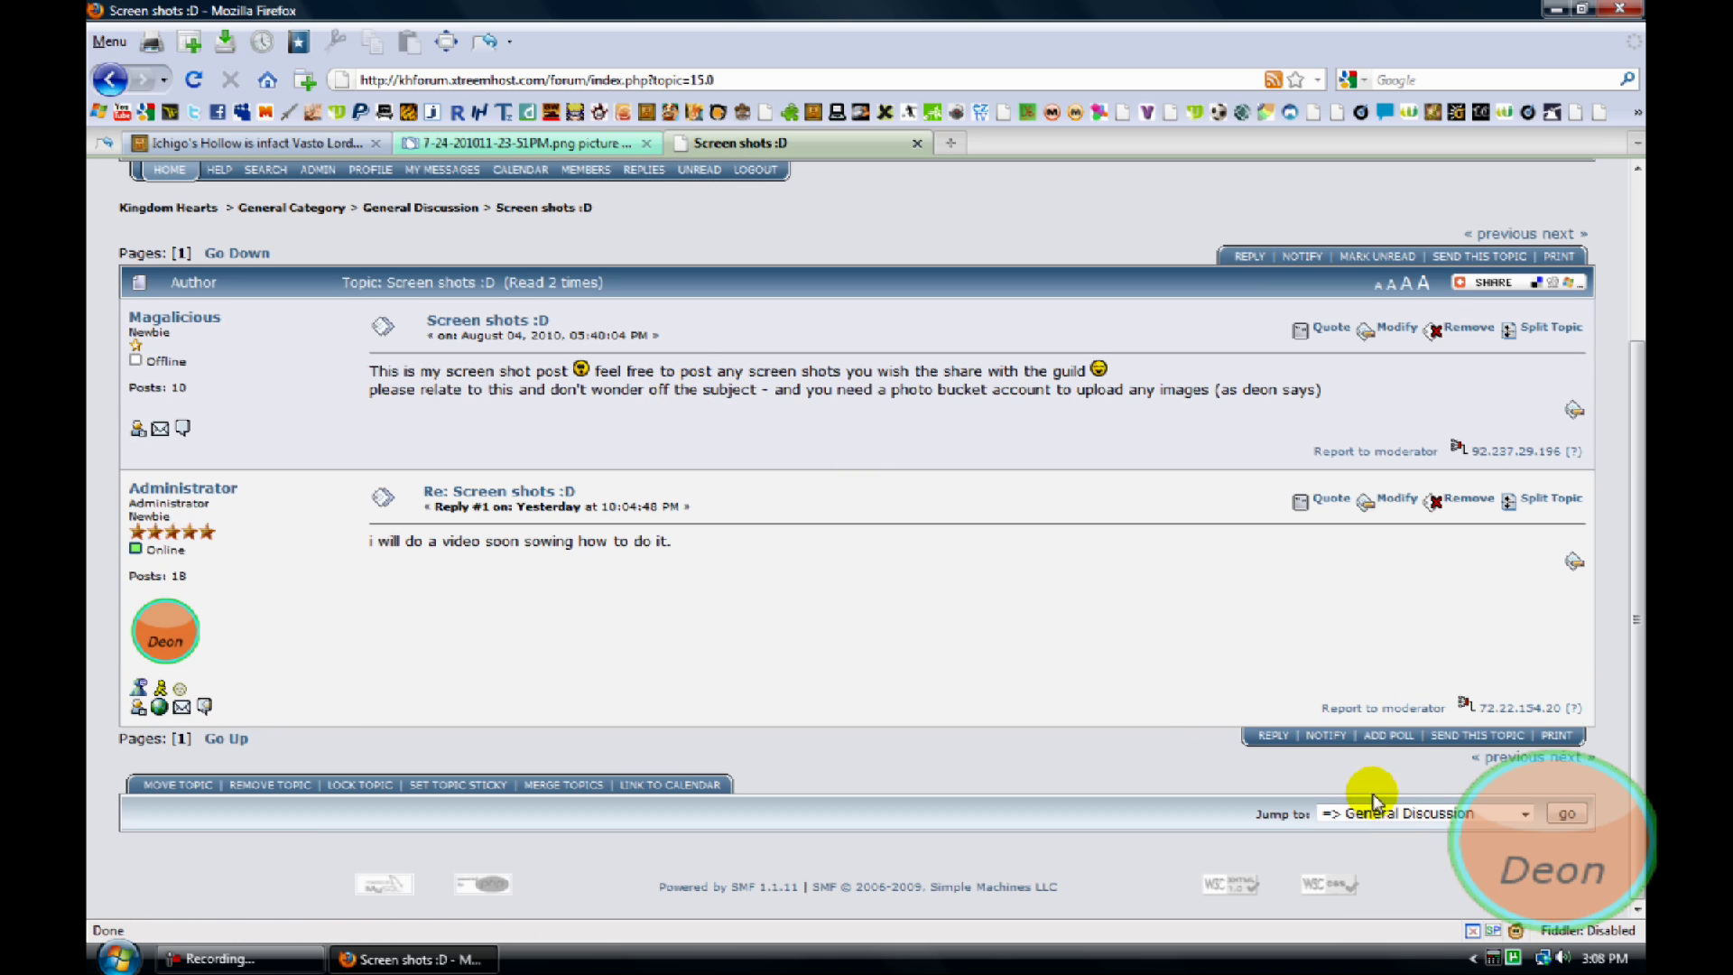
{"action": "left_click", "coordinate": [1275, 733]}
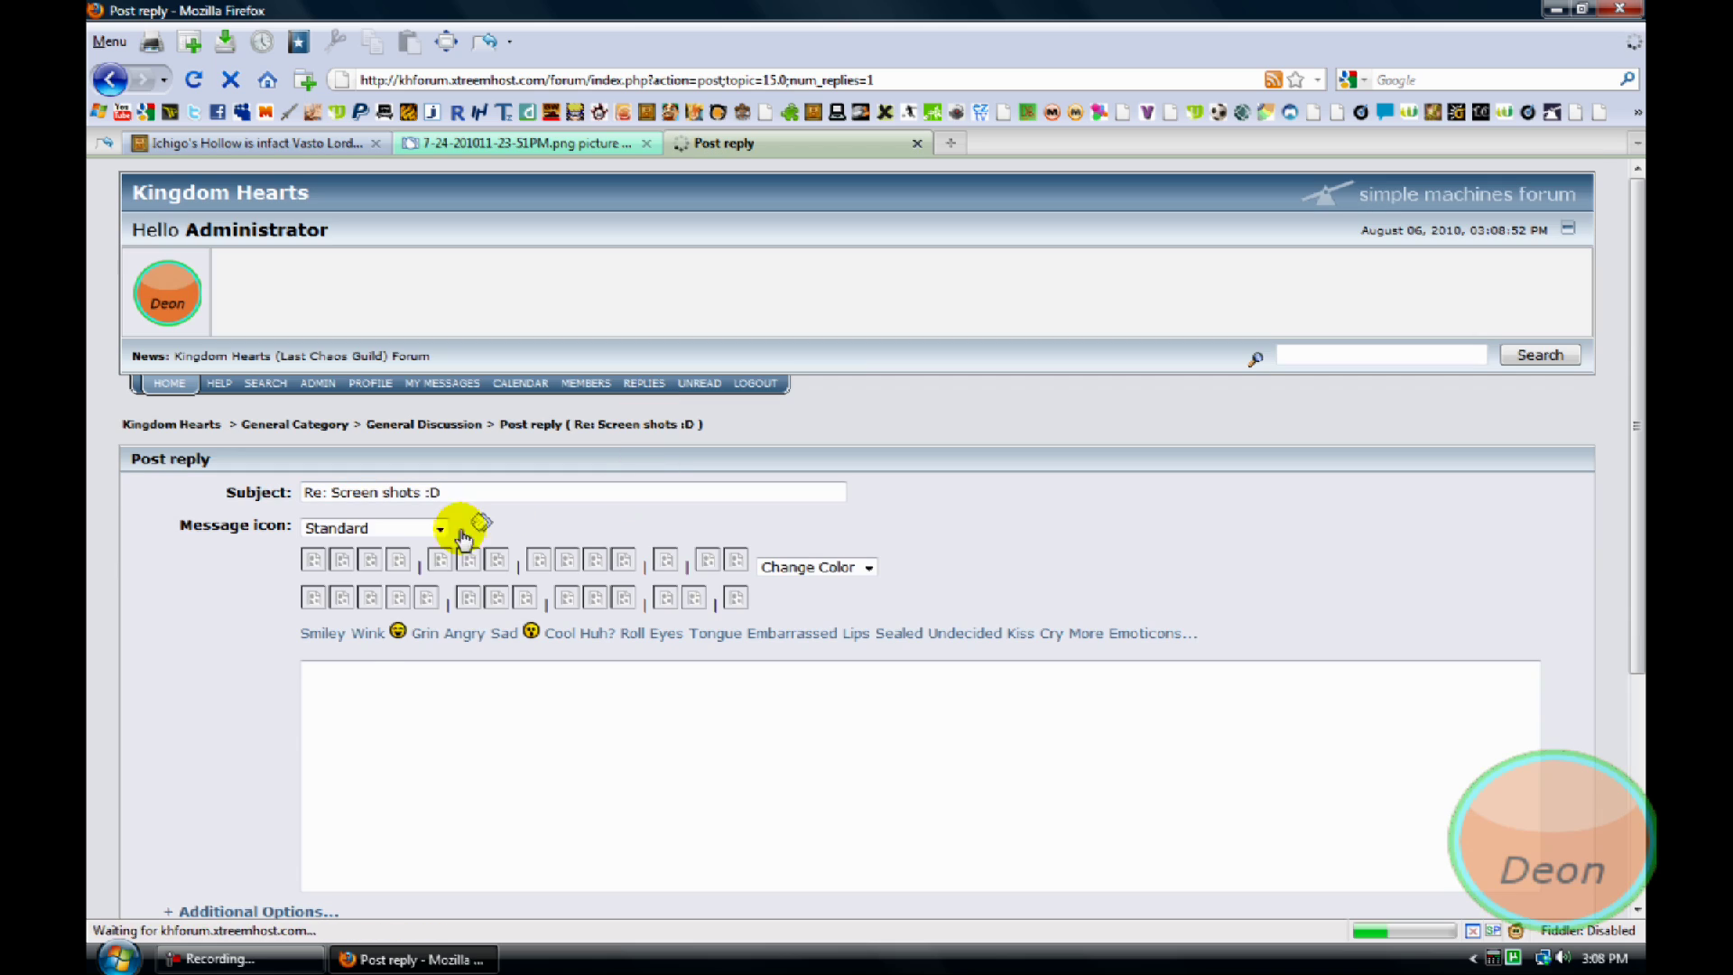
Write 'this is just for the video' with the Photobucket IMG code pasted below, then preview the reply
{"action": "left_click", "coordinate": [373, 674]}
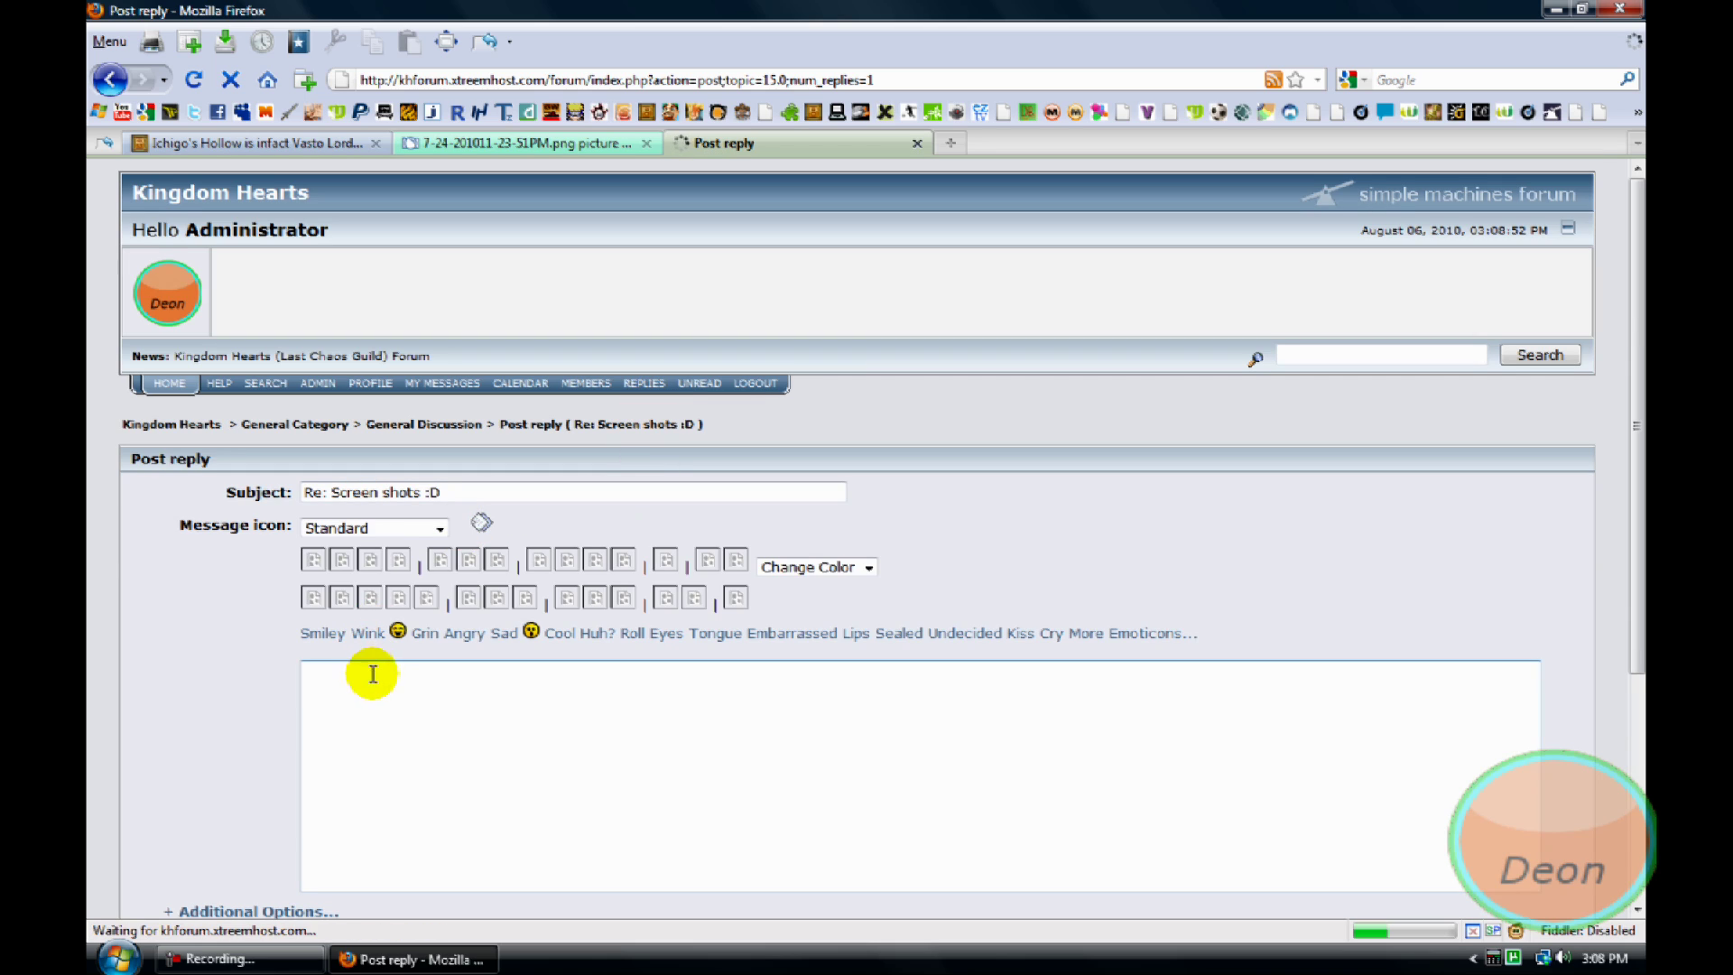
{"action": "type", "text": "Iam "}
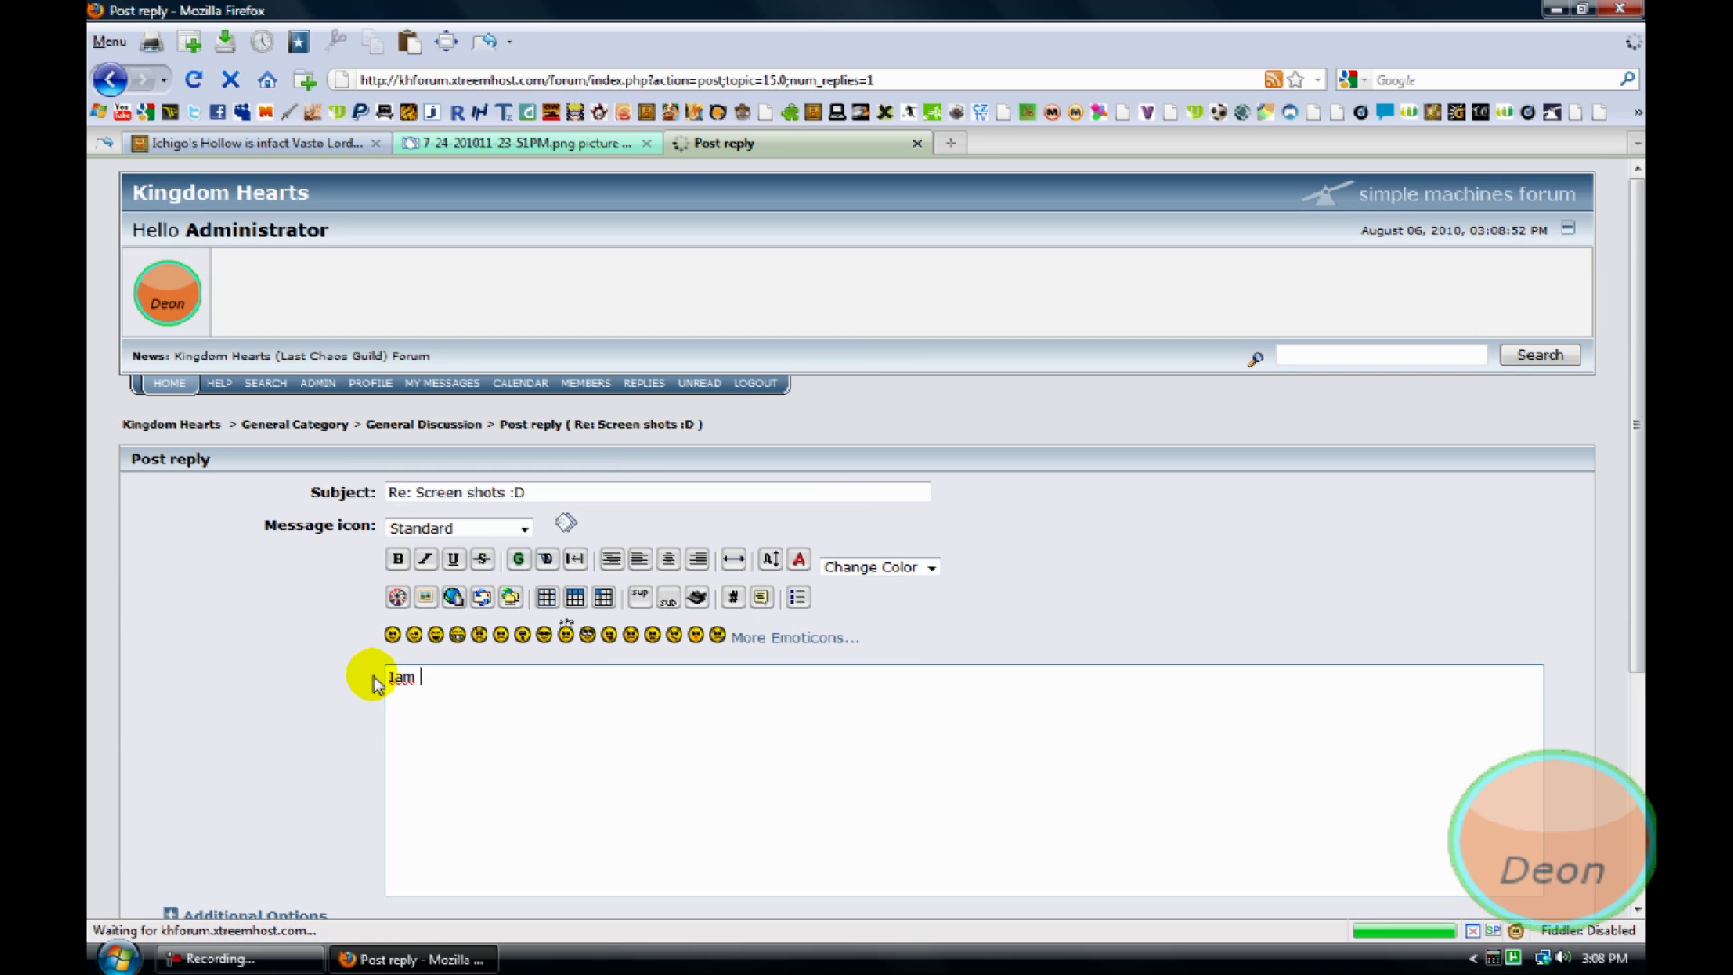
{"action": "type", "text": "making the video"}
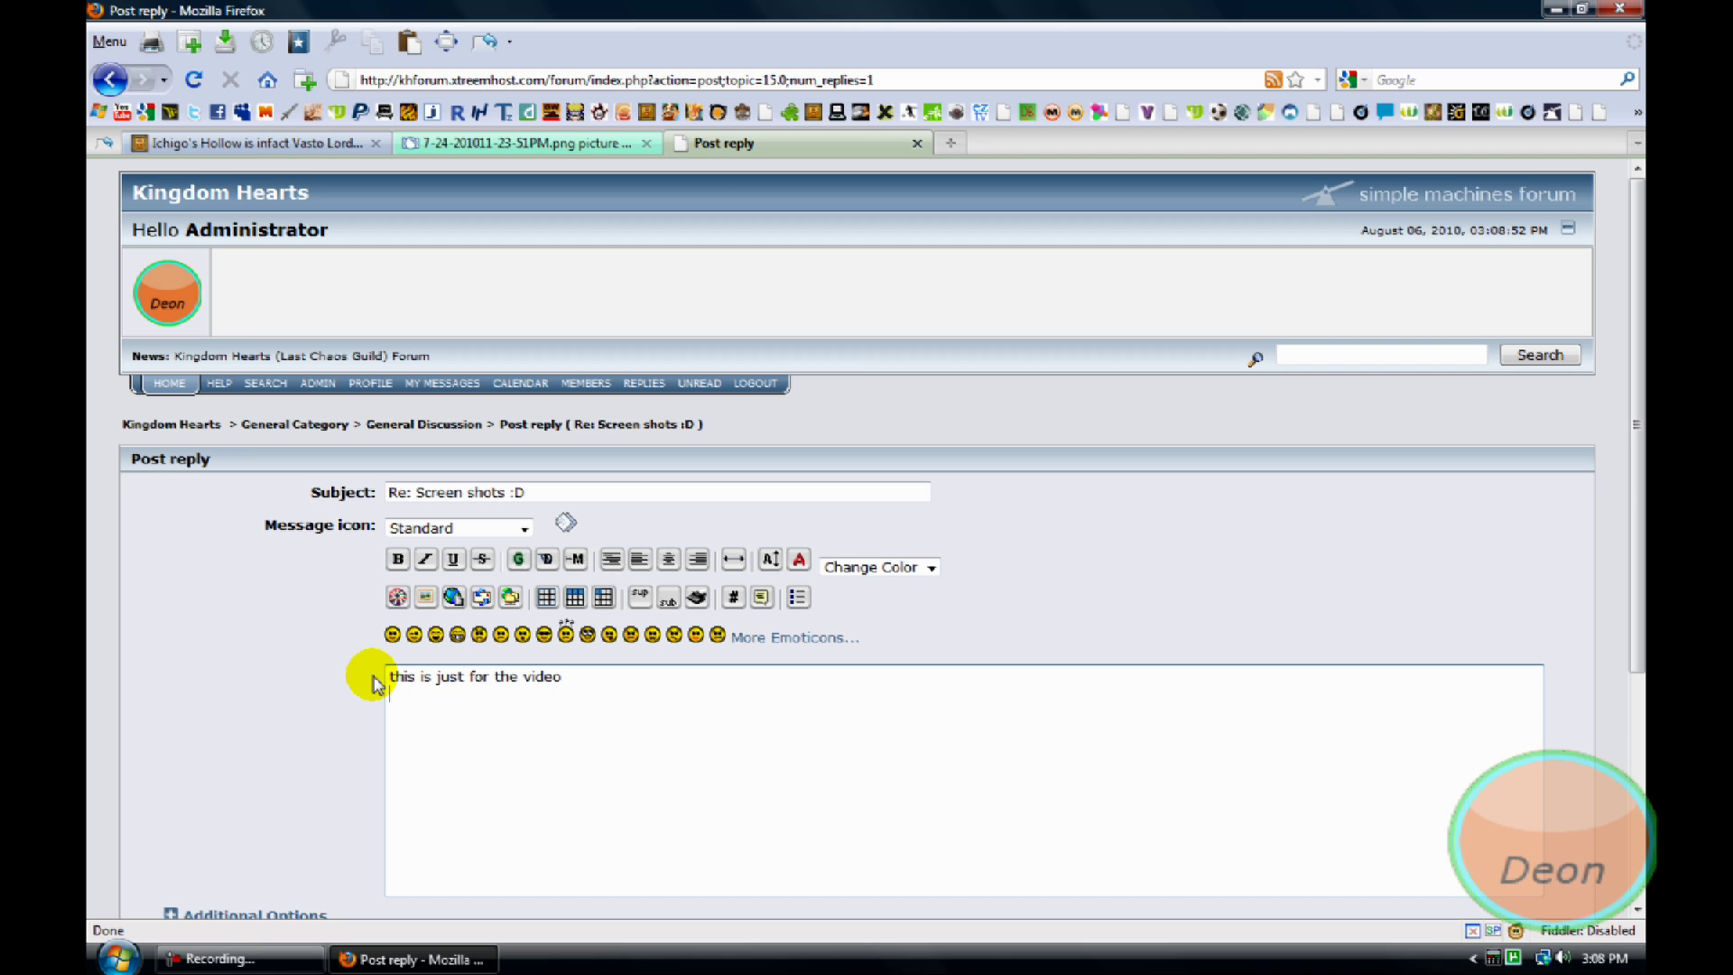
{"action": "right_click", "coordinate": [441, 702]}
{"action": "left_click", "coordinate": [516, 810]}
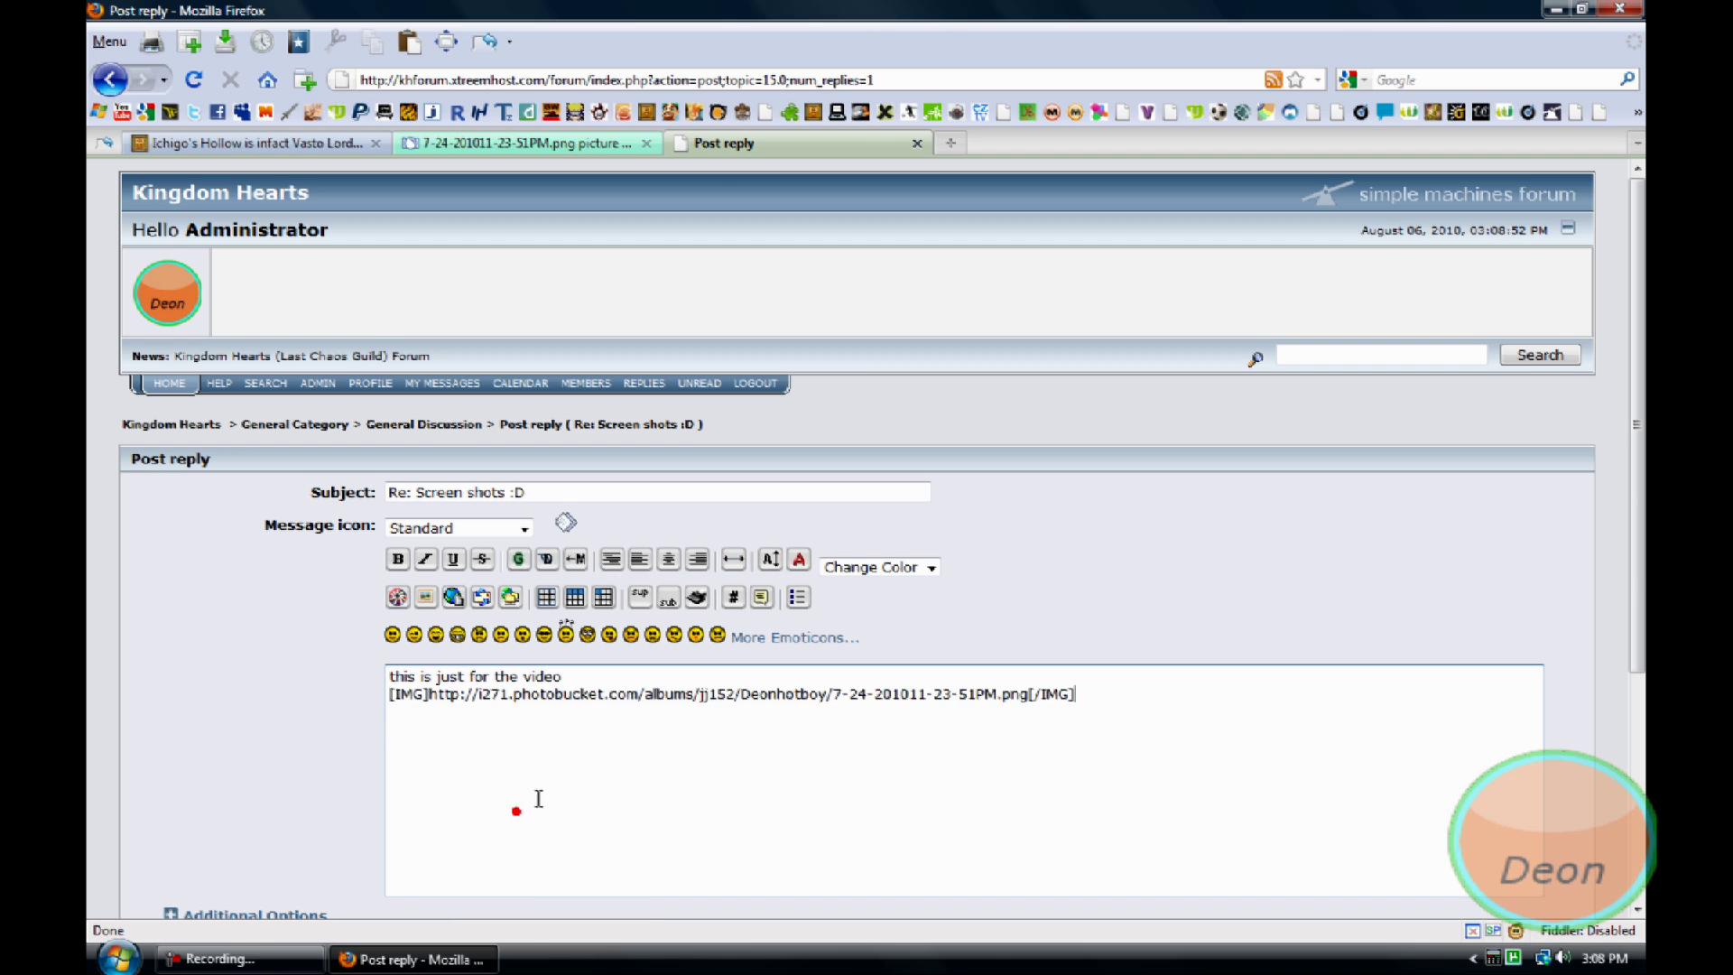
{"action": "scroll", "coordinate": [539, 797], "scroll_direction": "down", "scroll_amount": 5}
{"action": "left_click", "coordinate": [887, 732]}
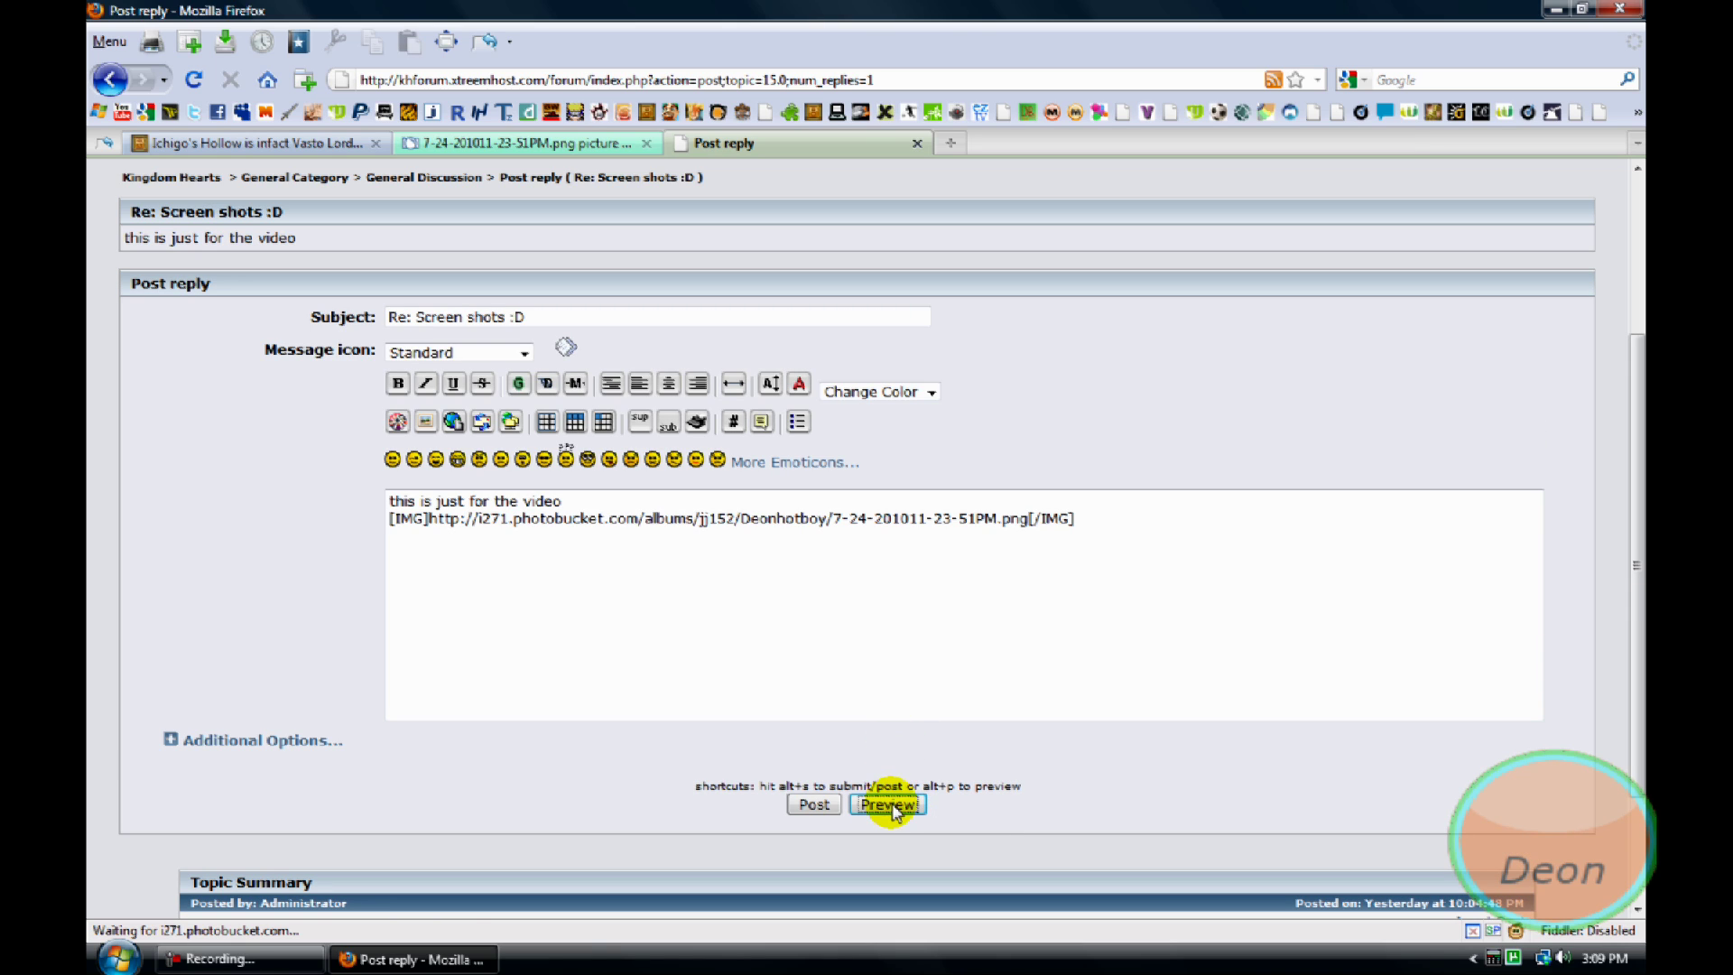
Post the reply to the Screen shots :D topic
{"action": "scroll", "coordinate": [613, 420], "scroll_direction": "down", "scroll_amount": 3}
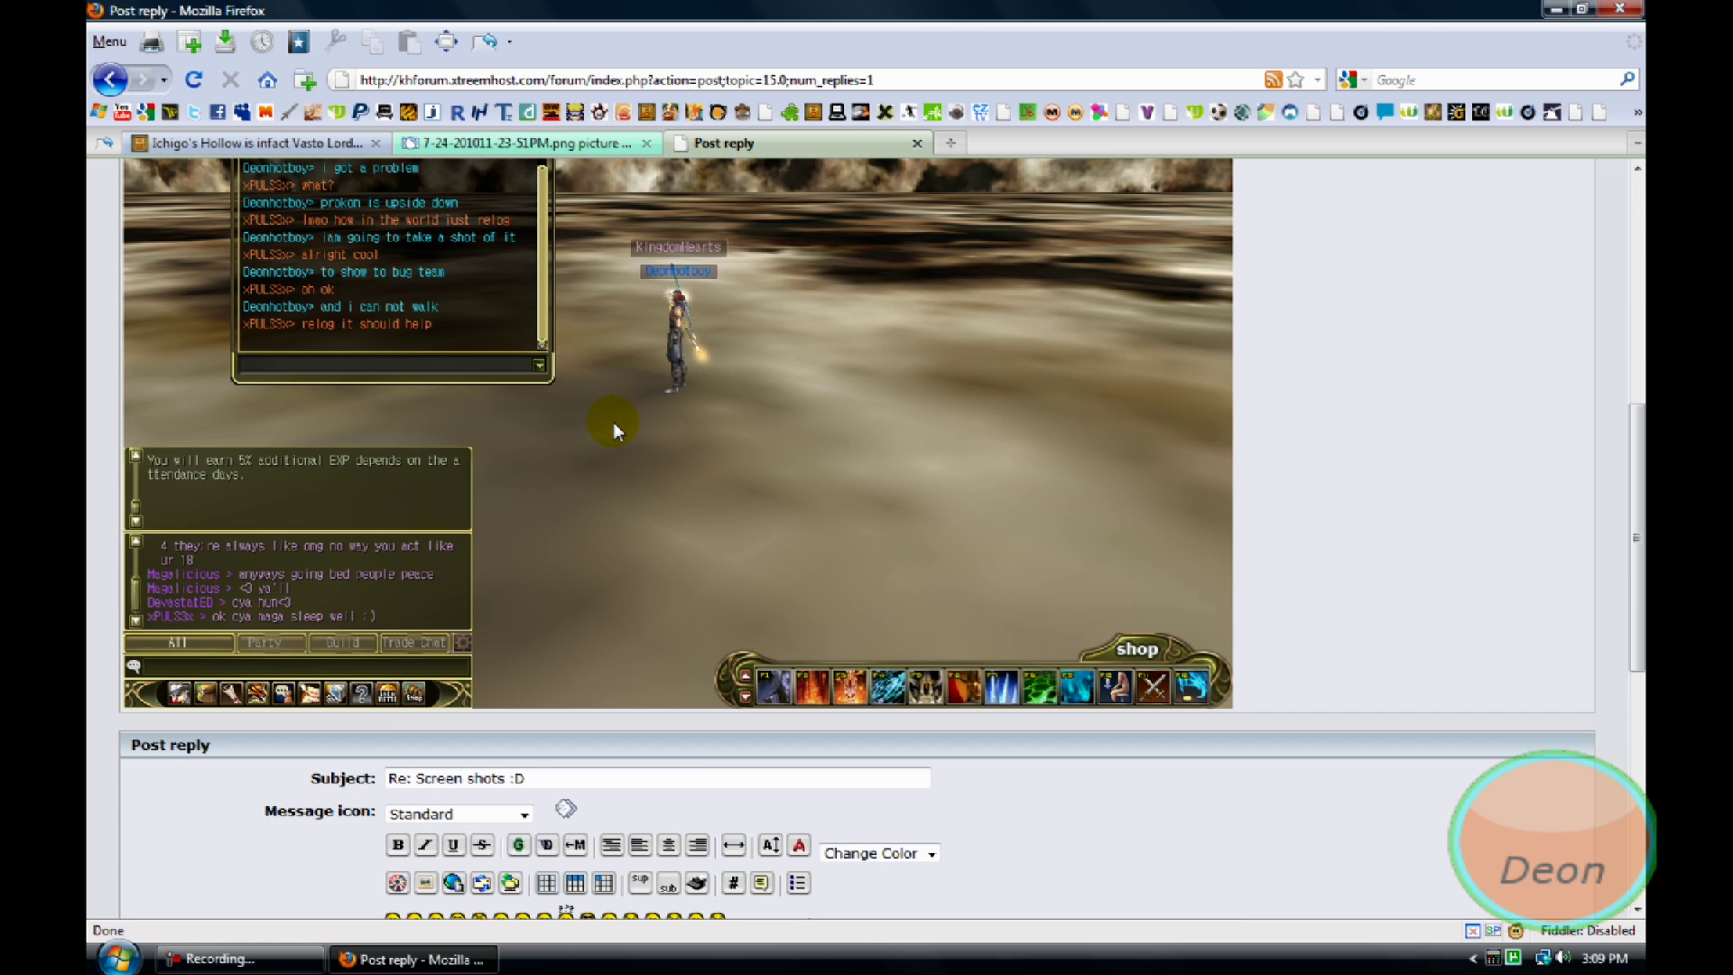
{"action": "scroll", "coordinate": [614, 421], "scroll_direction": "down", "scroll_amount": 6}
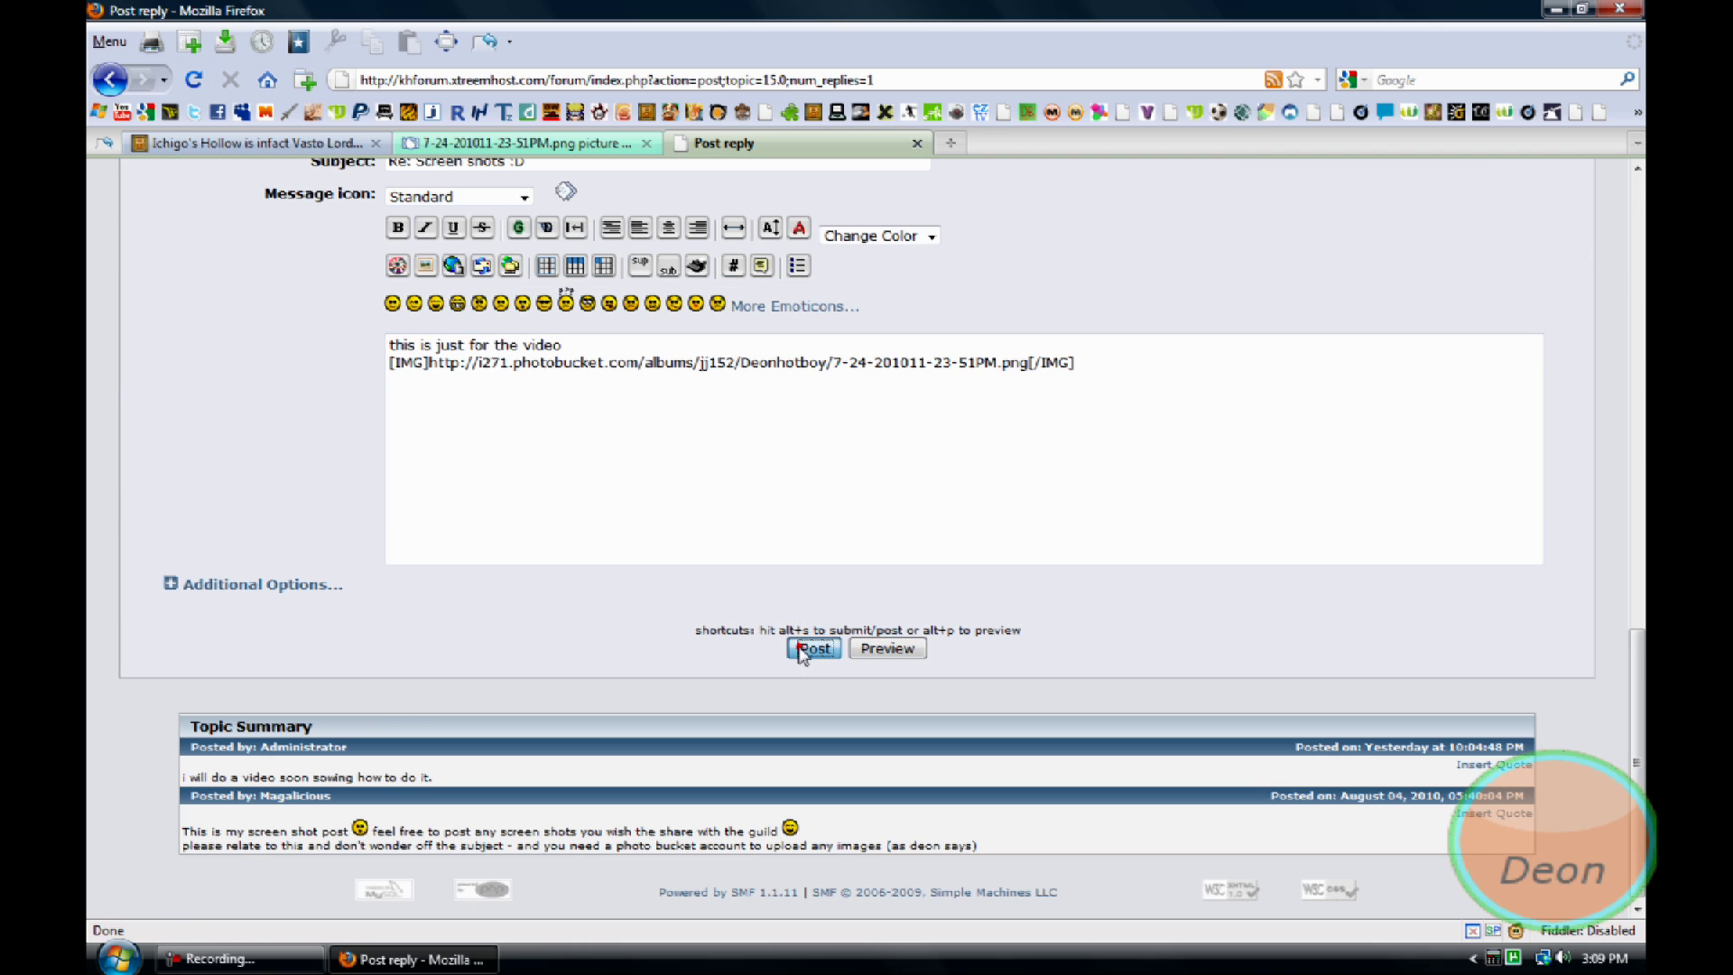
{"action": "left_click", "coordinate": [800, 648]}
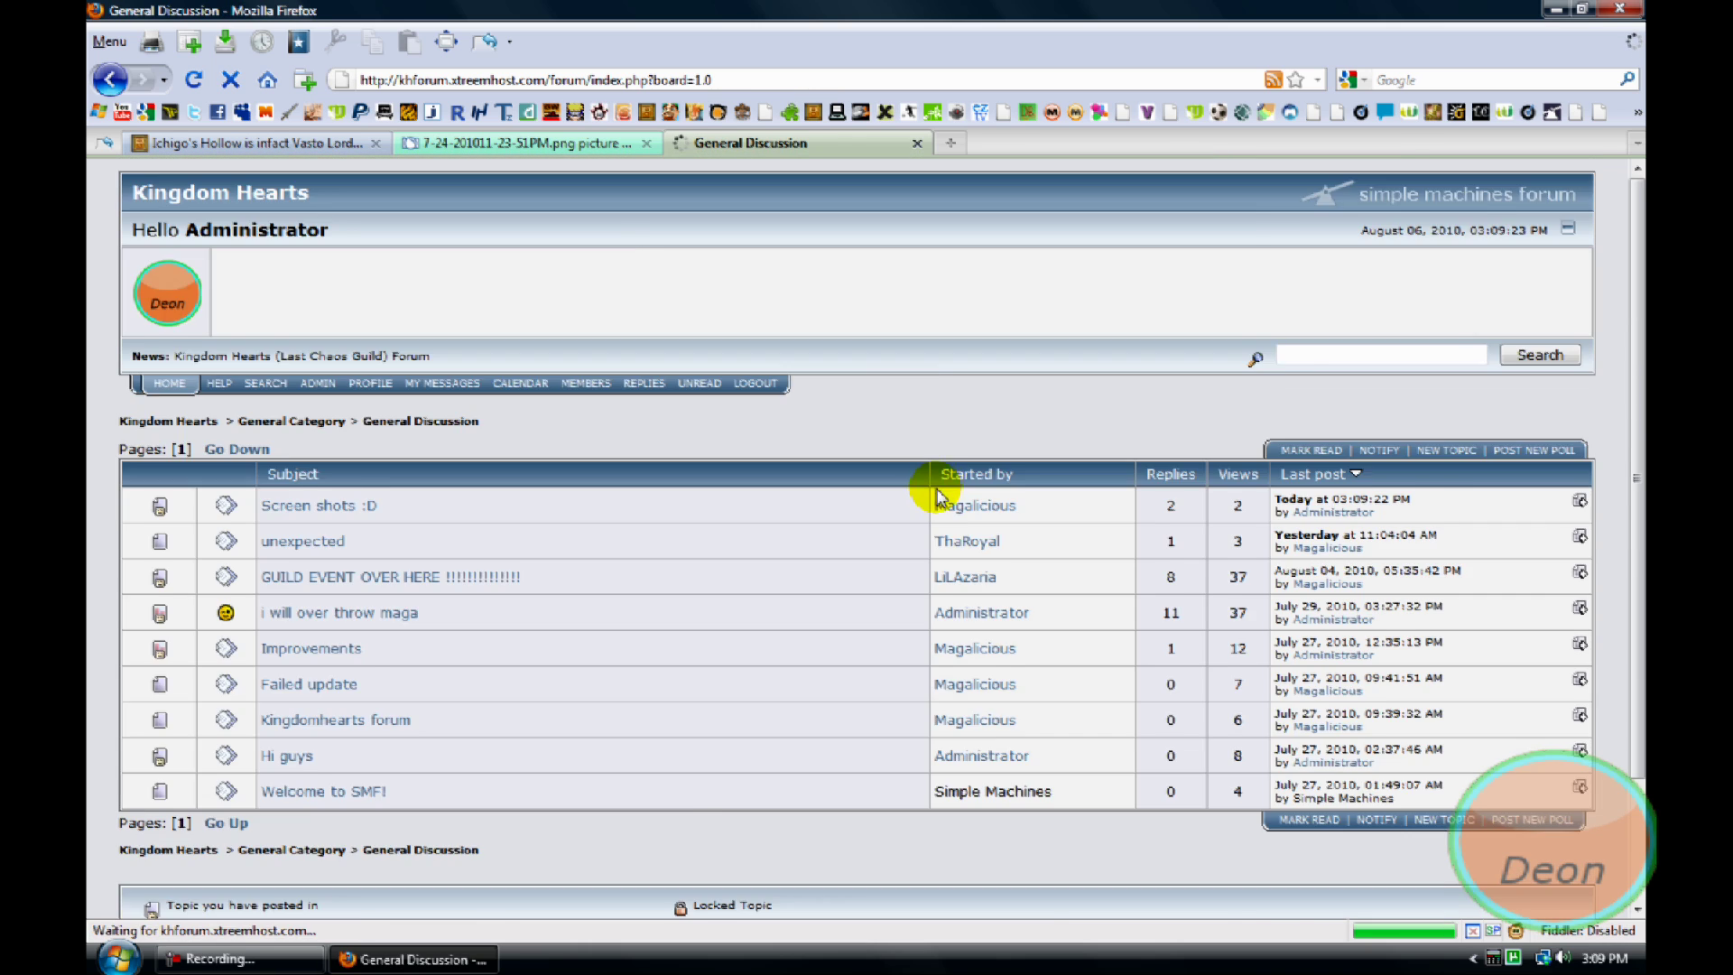
{"action": "scroll", "coordinate": [938, 496], "scroll_direction": "down", "scroll_amount": 2}
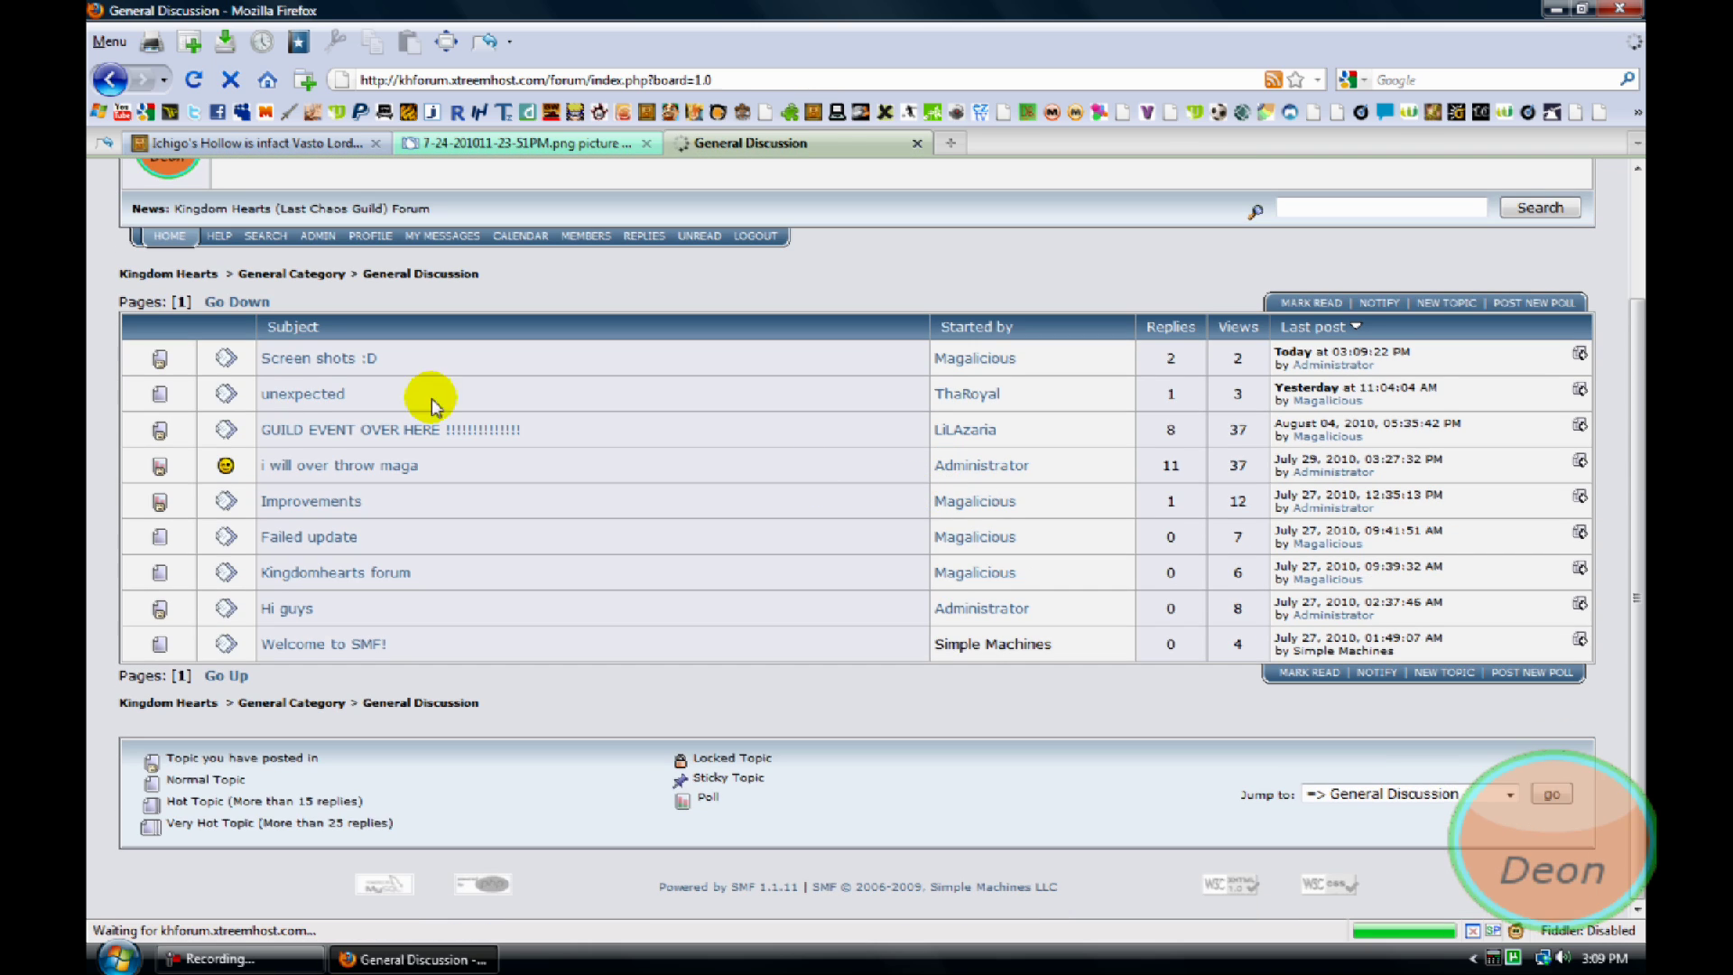
Open Screen shots :D, confirm Reply #2 shows the embedded screenshot, and close the tab
{"action": "left_click", "coordinate": [314, 360]}
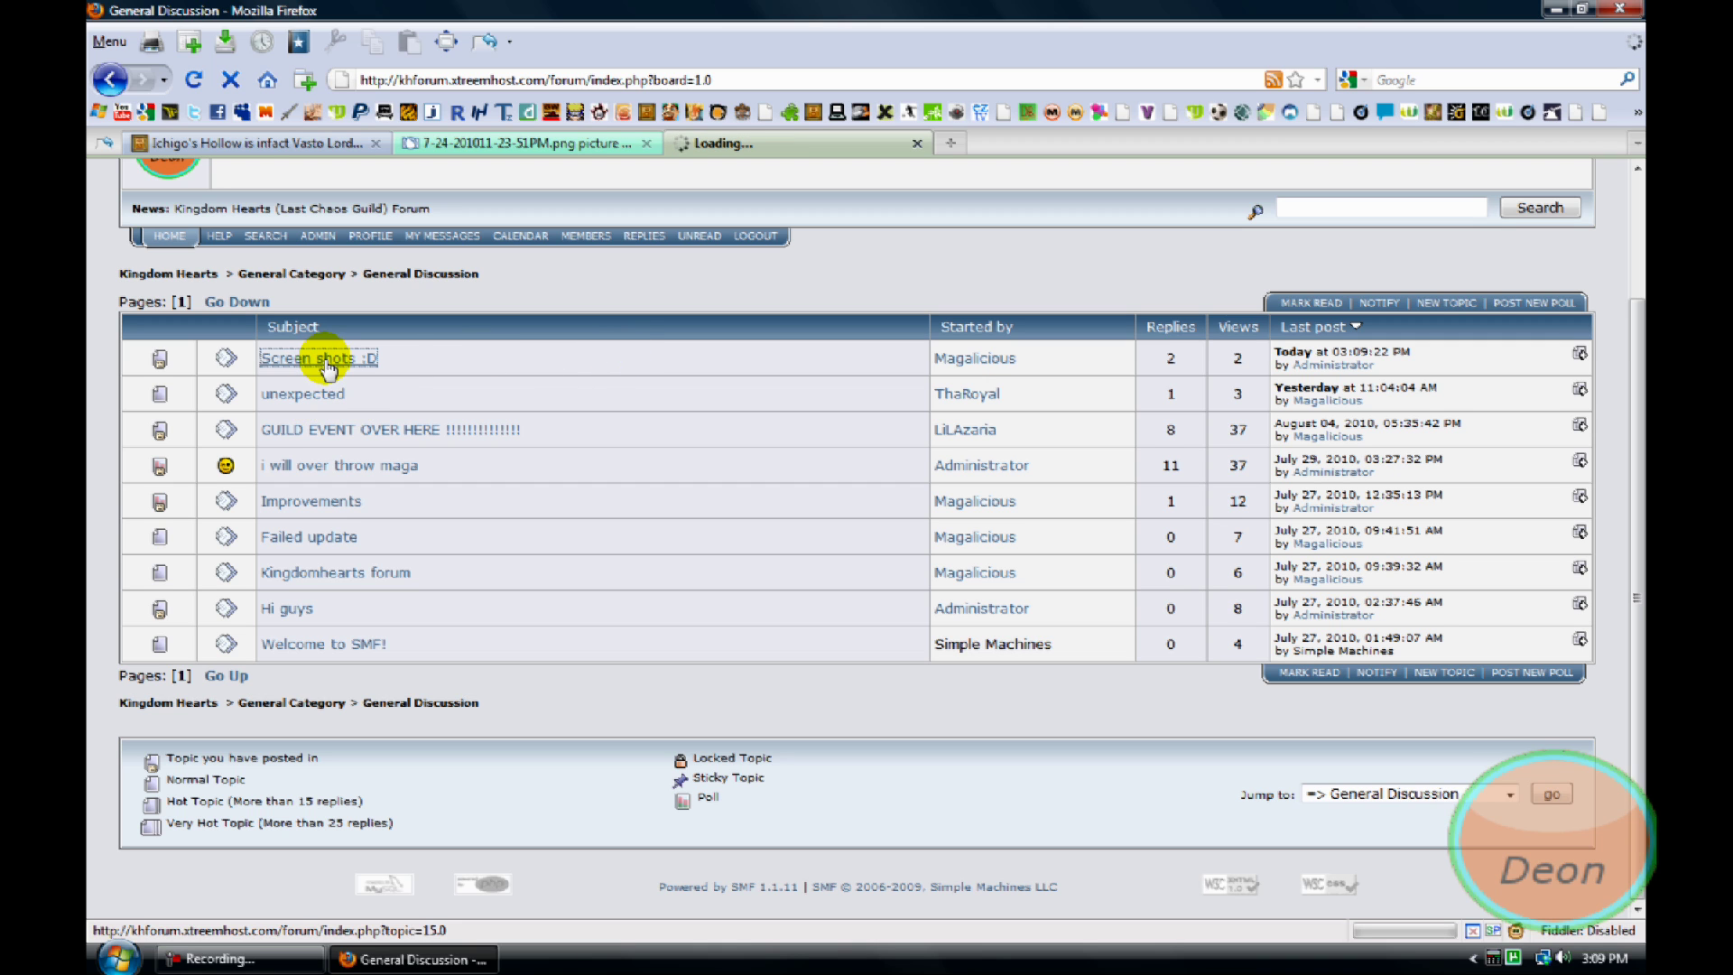
{"action": "scroll", "coordinate": [675, 437], "scroll_direction": "down", "scroll_amount": 15}
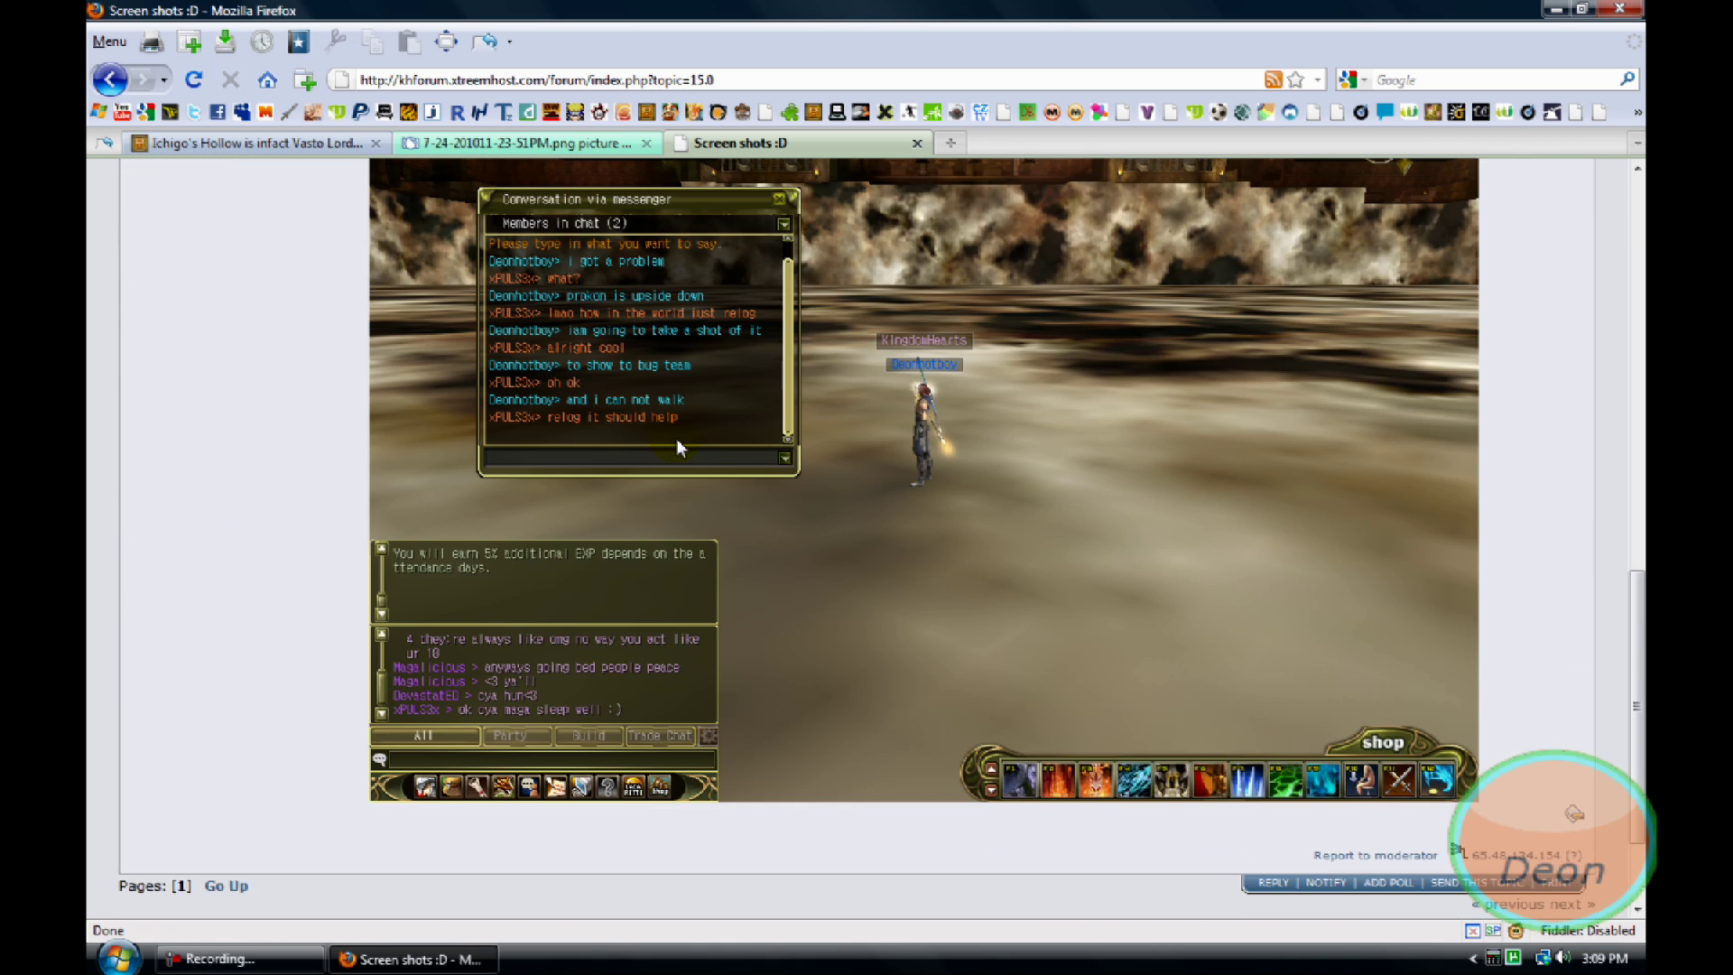
{"action": "scroll", "coordinate": [704, 441], "scroll_direction": "up", "scroll_amount": 10}
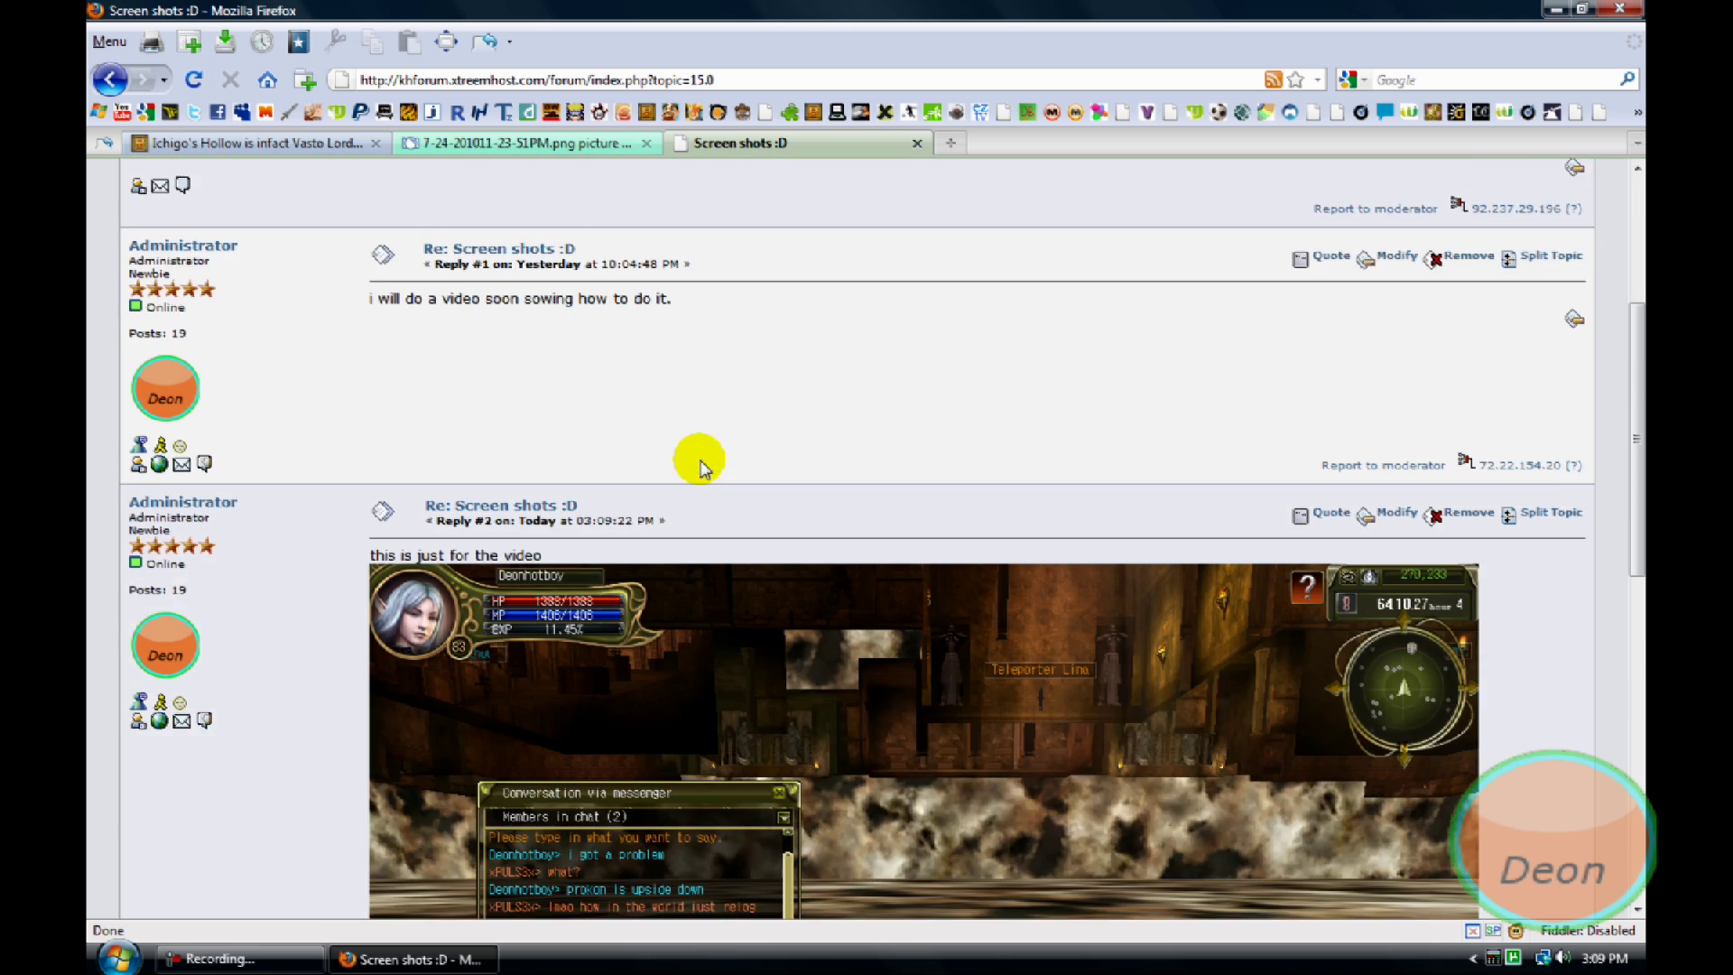
{"action": "scroll", "coordinate": [704, 449], "scroll_direction": "down", "scroll_amount": 9}
{"action": "scroll", "coordinate": [701, 467], "scroll_direction": "up", "scroll_amount": 5}
{"action": "scroll", "coordinate": [700, 458], "scroll_direction": "up", "scroll_amount": 5}
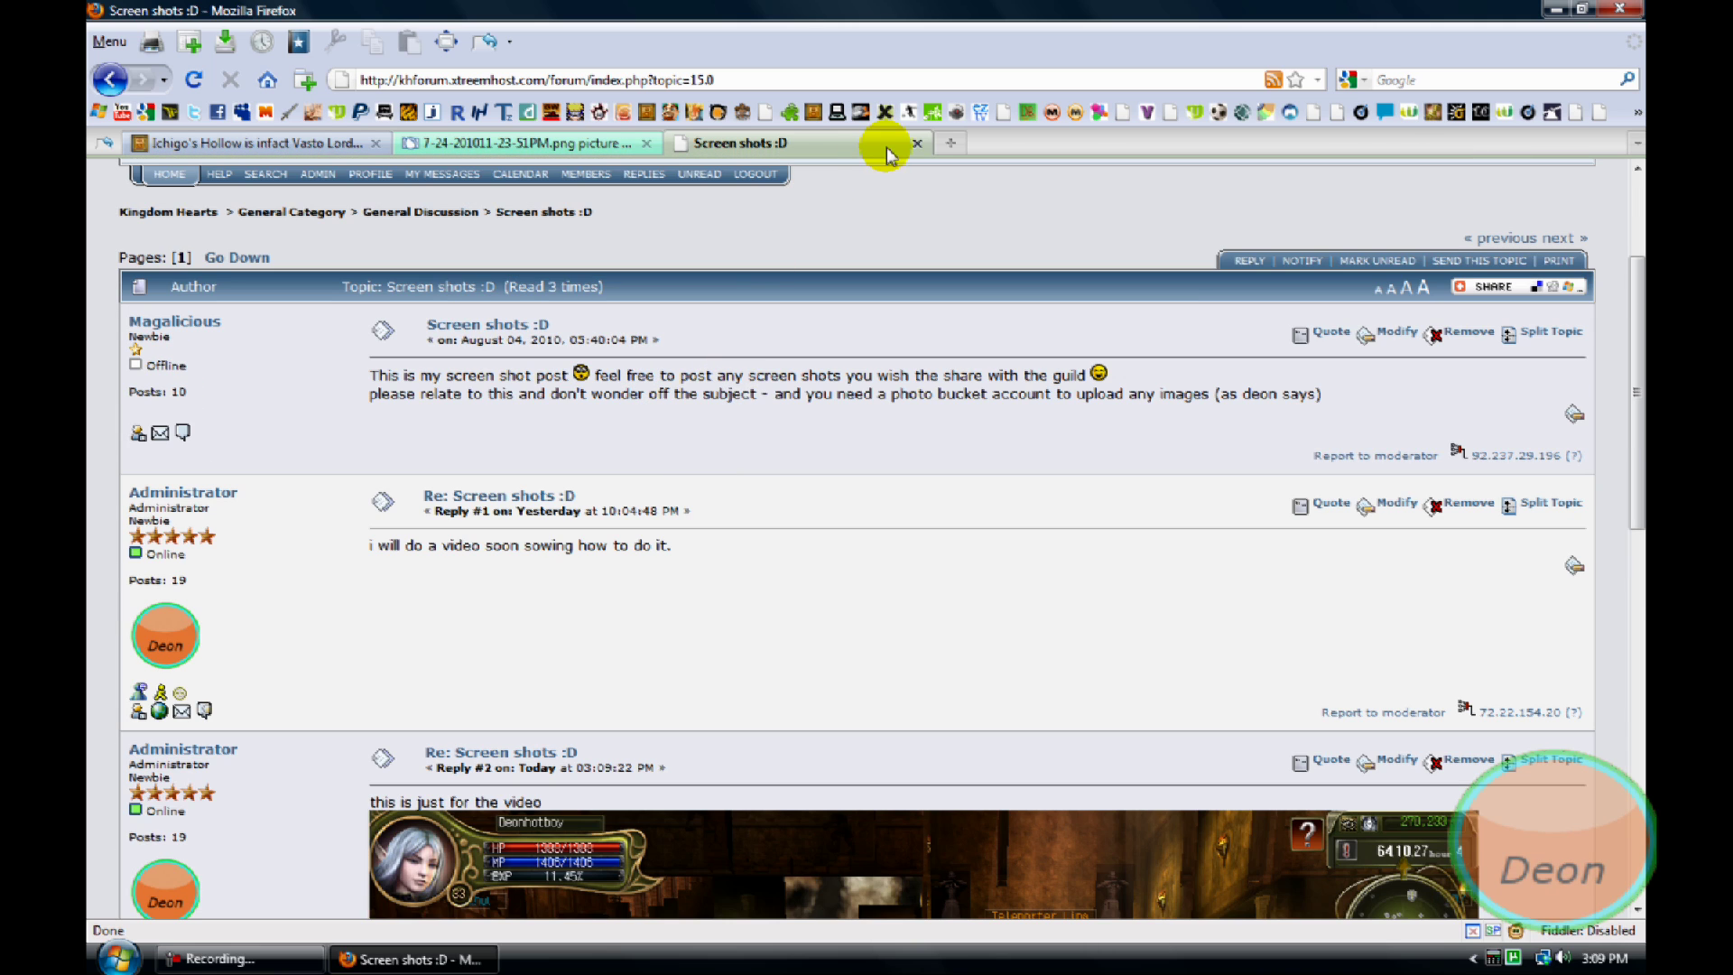
{"action": "left_click", "coordinate": [917, 143]}
Replace the Photobucket tab with a new tab showing the Google home page
{"action": "left_click", "coordinate": [679, 142]}
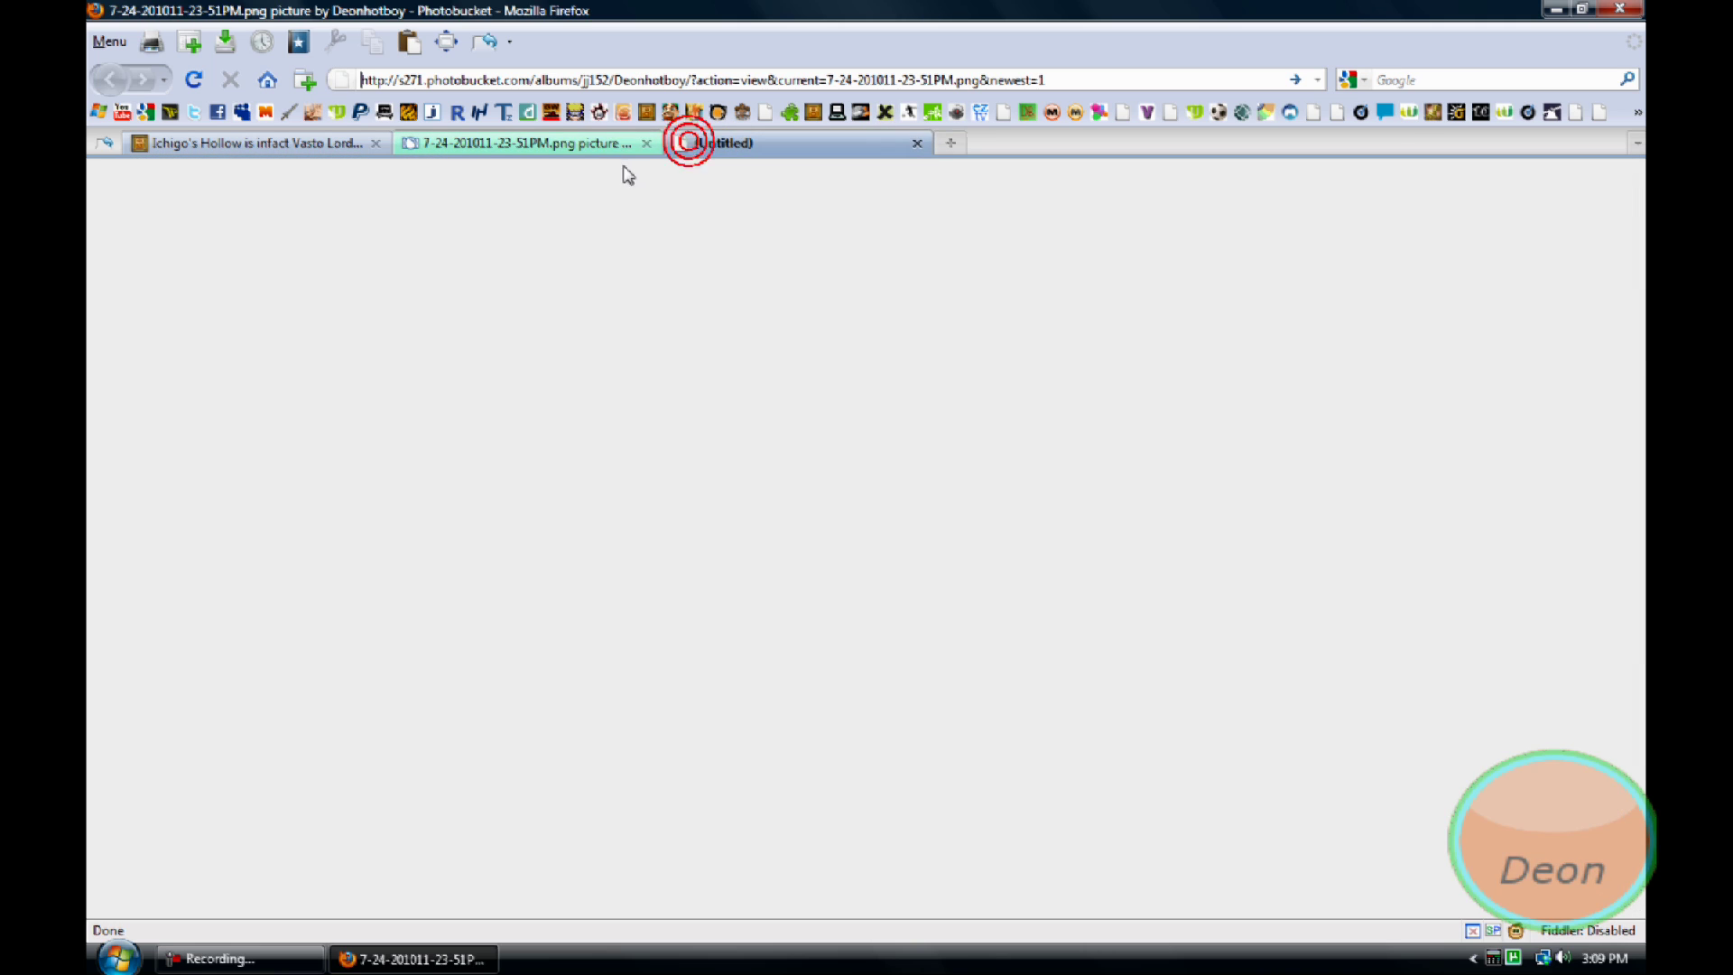
{"action": "left_click", "coordinate": [647, 143]}
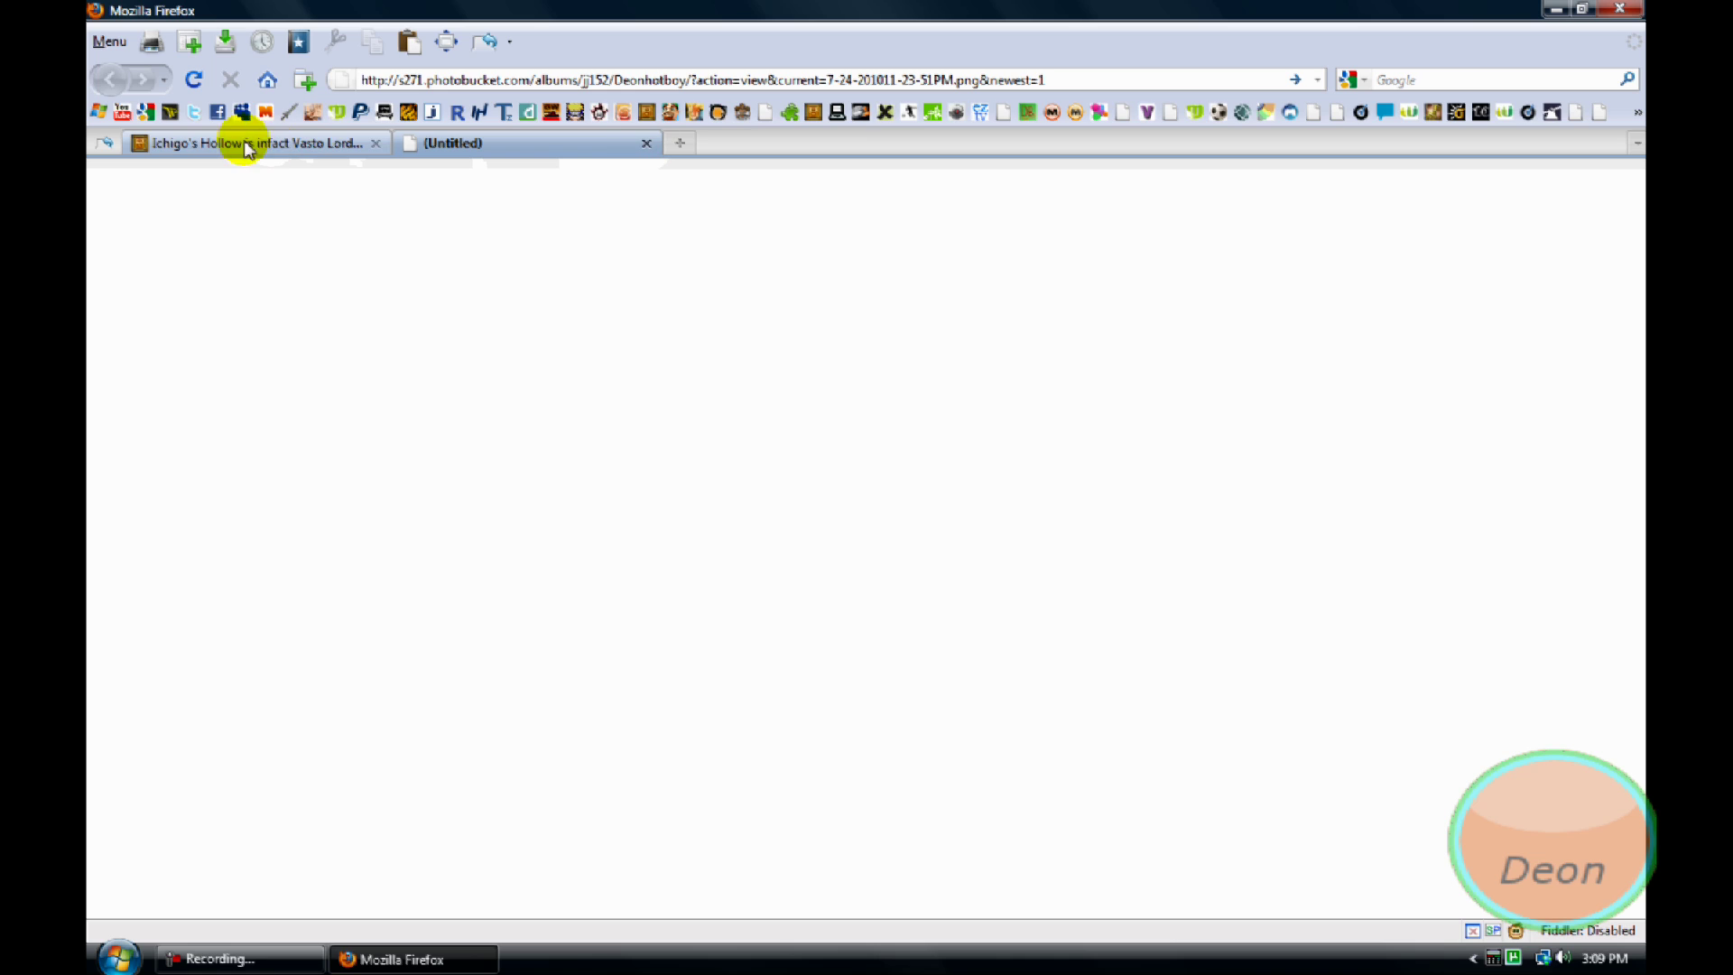
{"action": "left_click", "coordinate": [147, 113]}
Search Google for 'last chaos' and open the Download Last Chaos result
{"action": "left_click", "coordinate": [613, 404]}
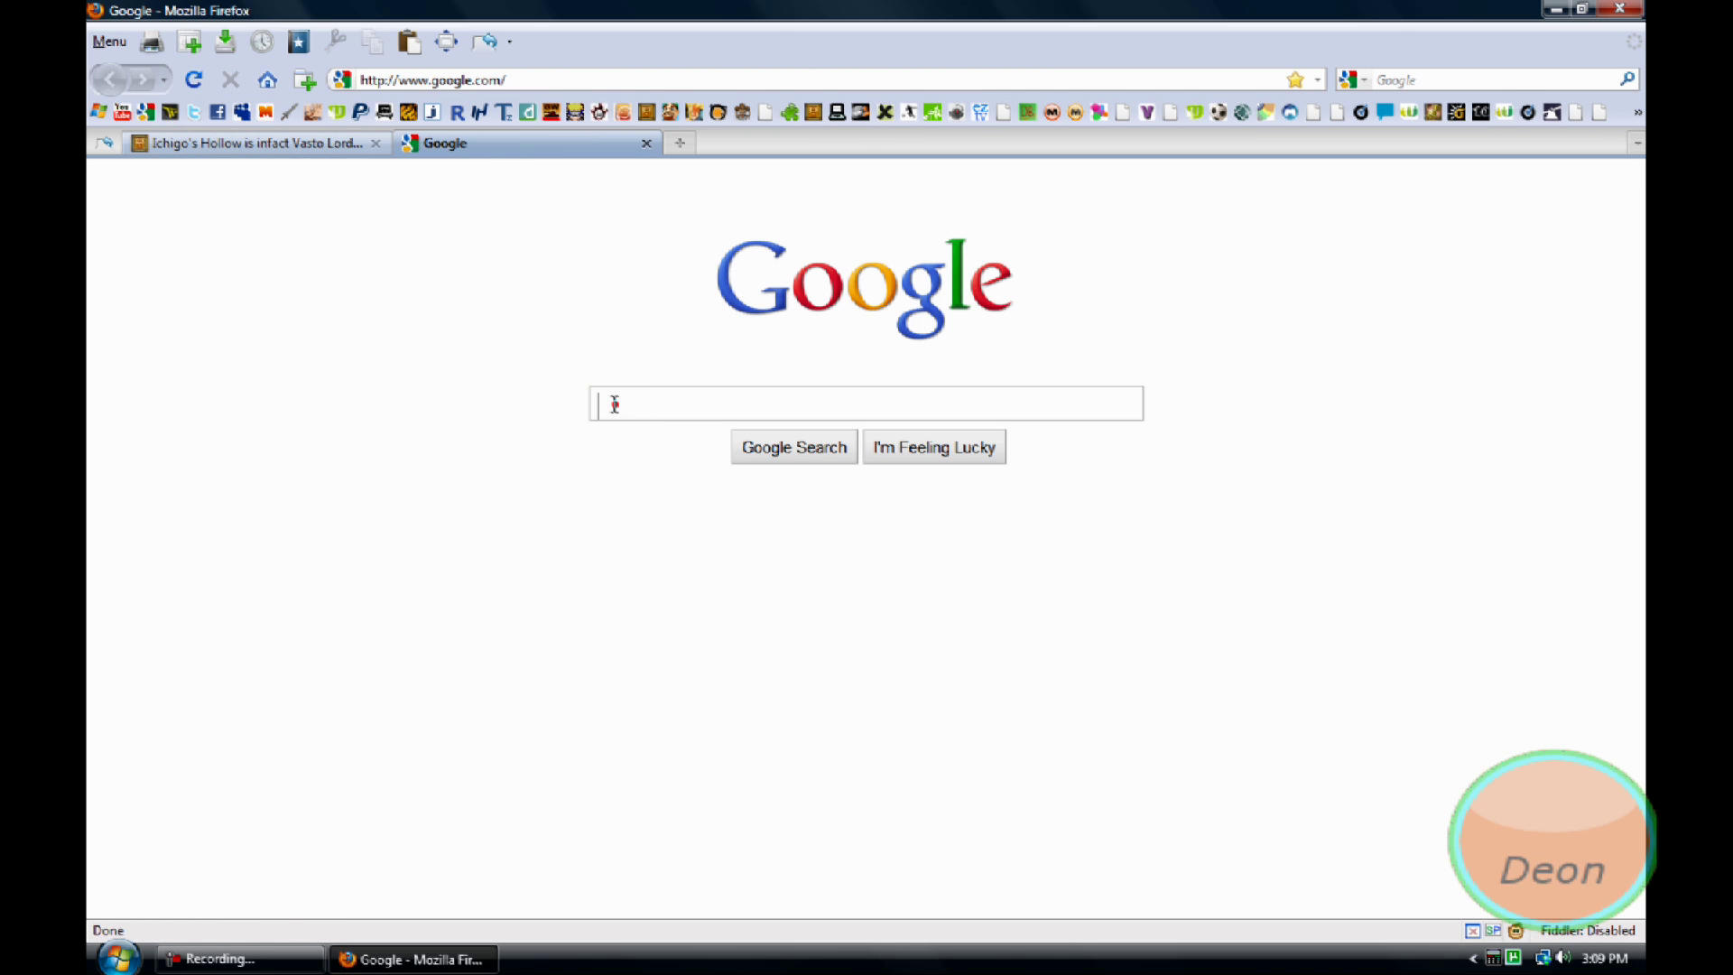
{"action": "type", "text": "labs"}
{"action": "key", "text": "BackSpace"}
{"action": "key", "text": "BackSpace"}
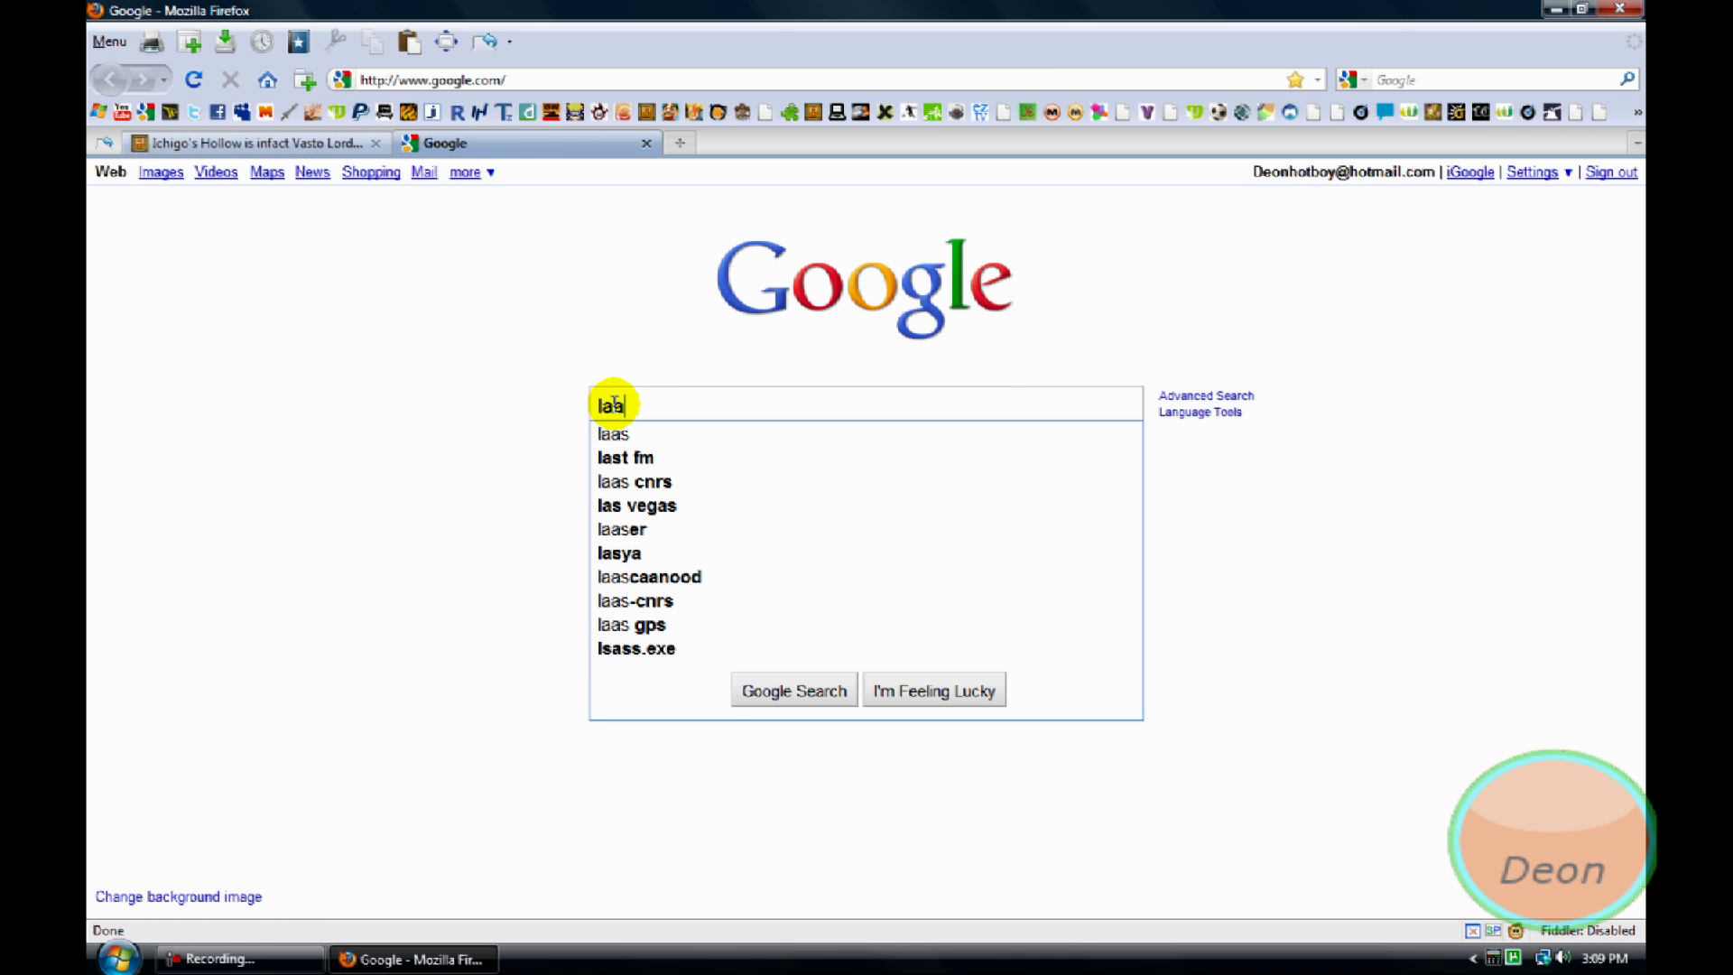
{"action": "key", "text": "BackSpace"}
{"action": "type", "text": "st"}
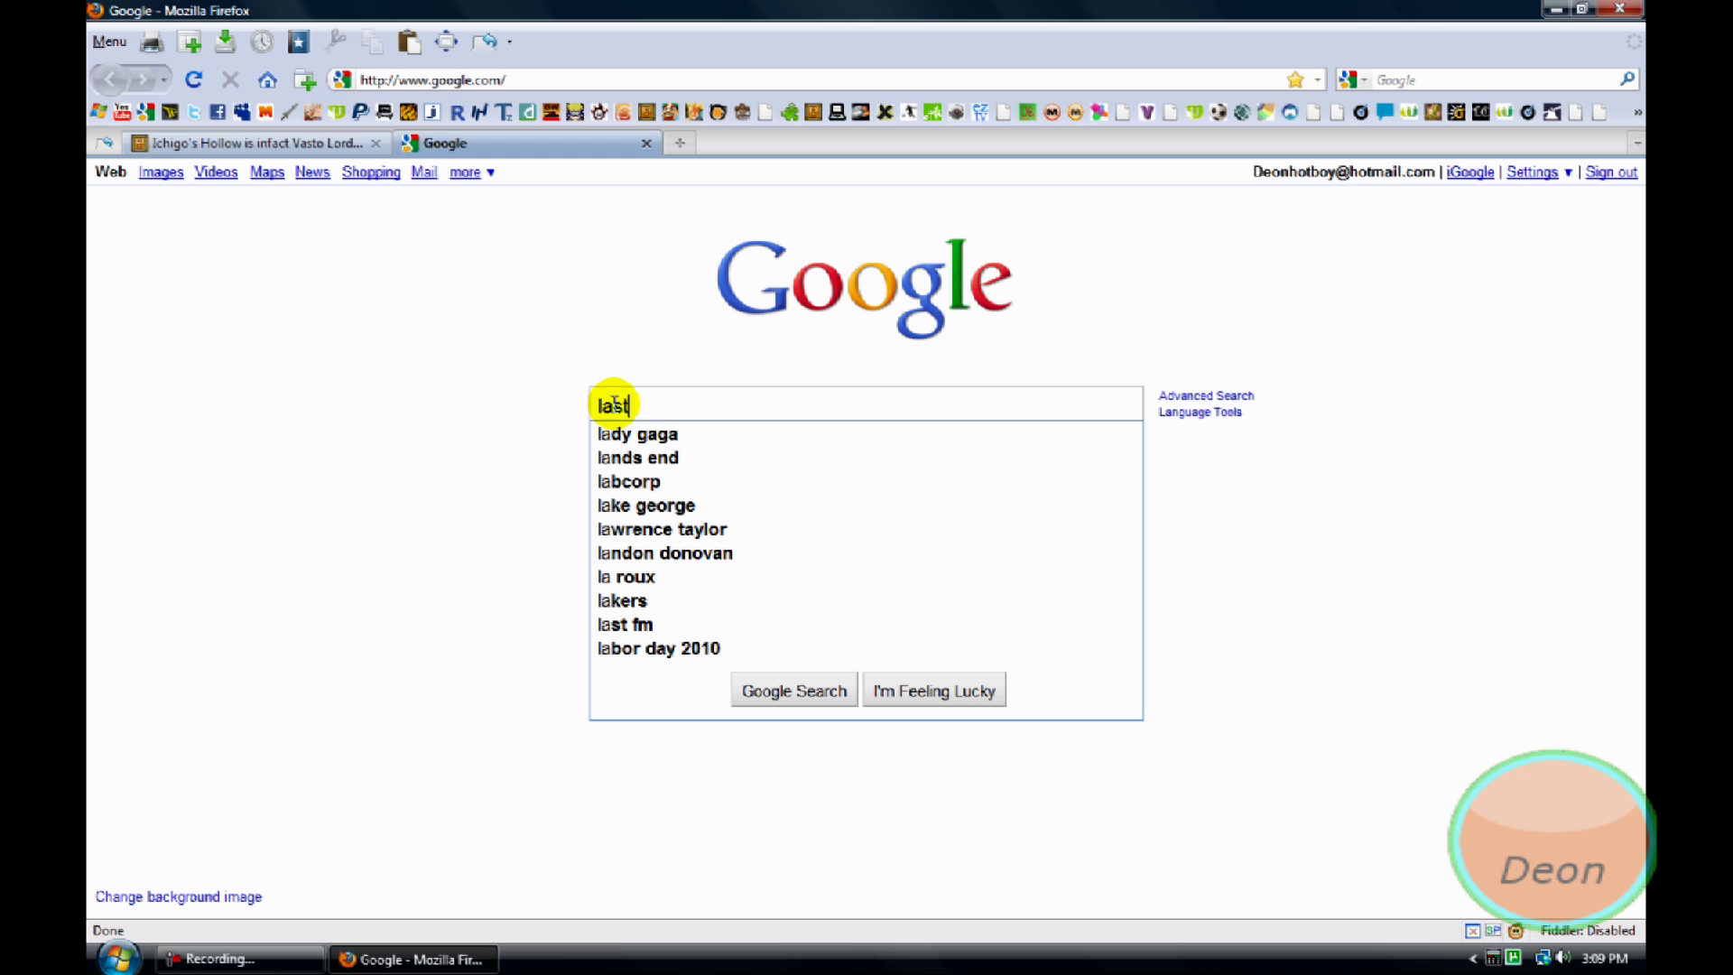
{"action": "type", "text": " chaos"}
{"action": "key", "text": "Return"}
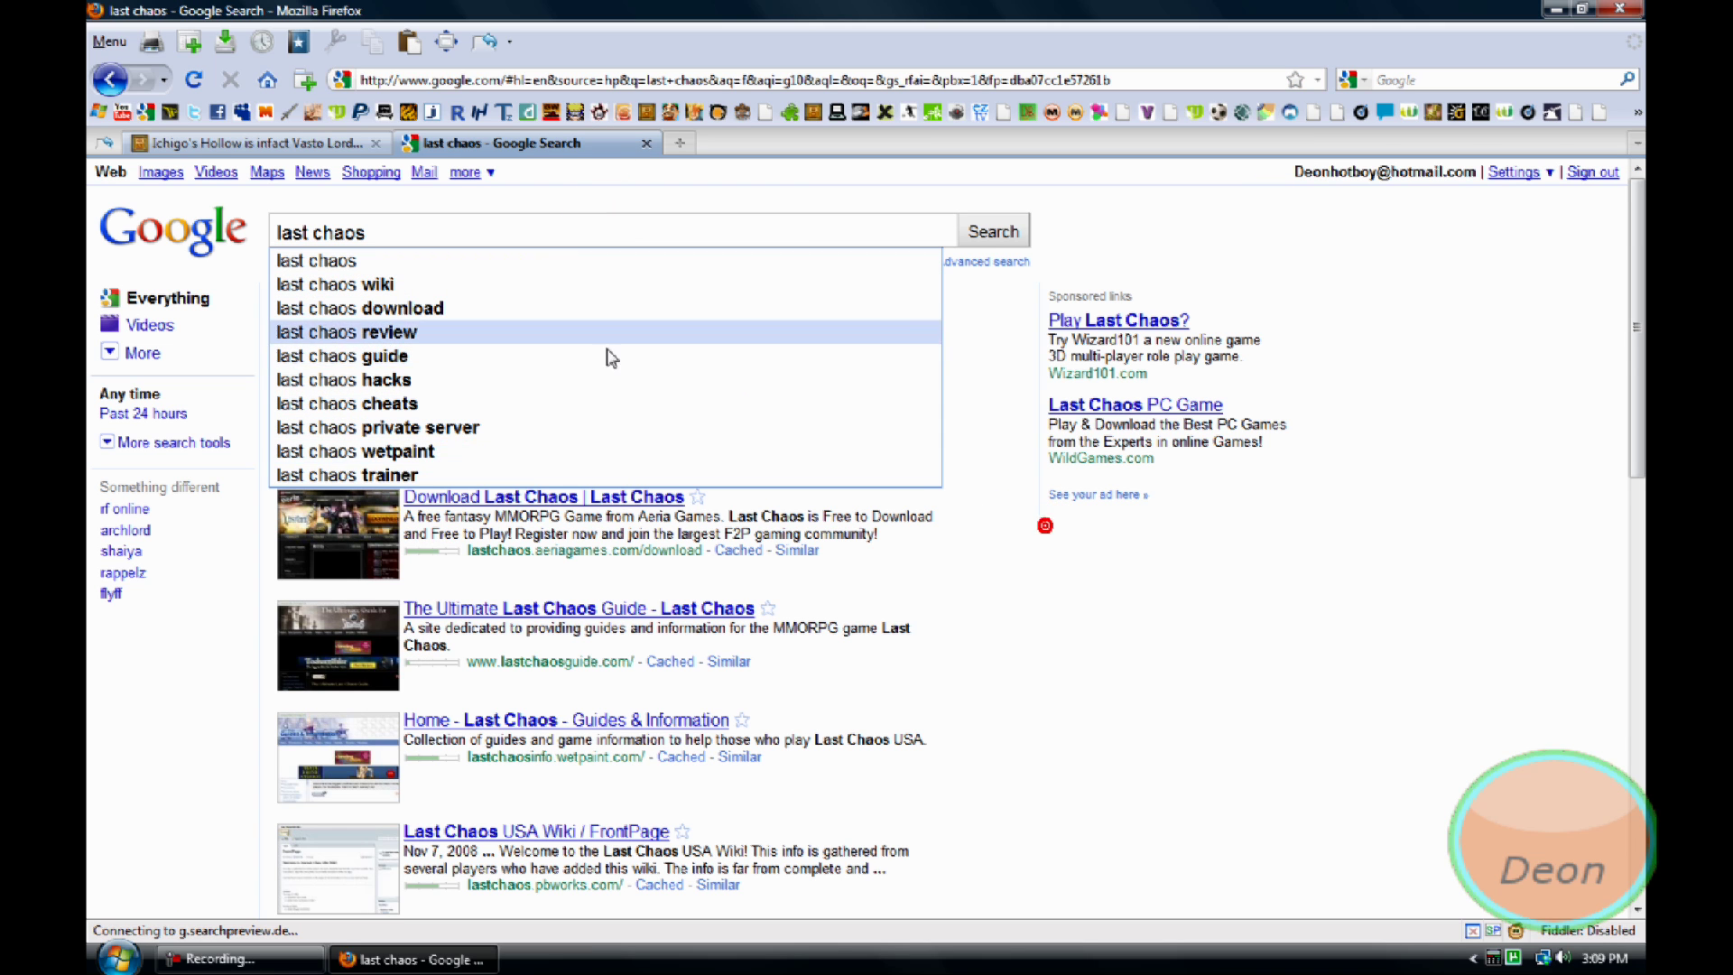
{"action": "left_click", "coordinate": [1087, 601]}
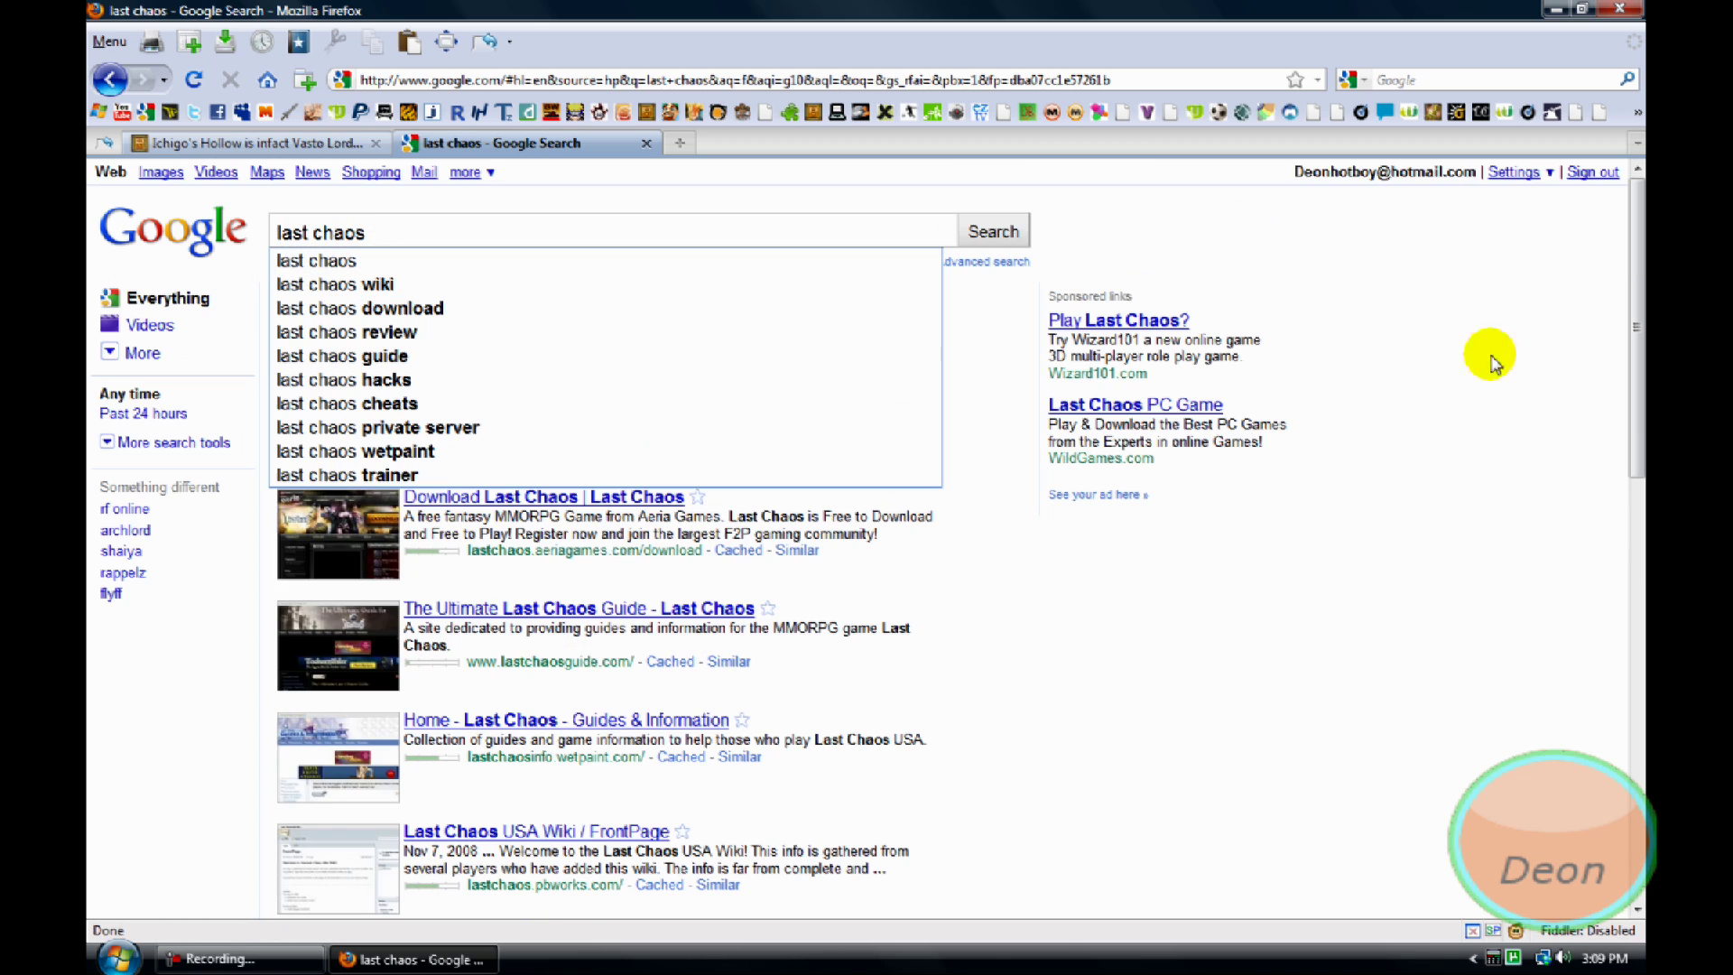
{"action": "left_click", "coordinate": [330, 515]}
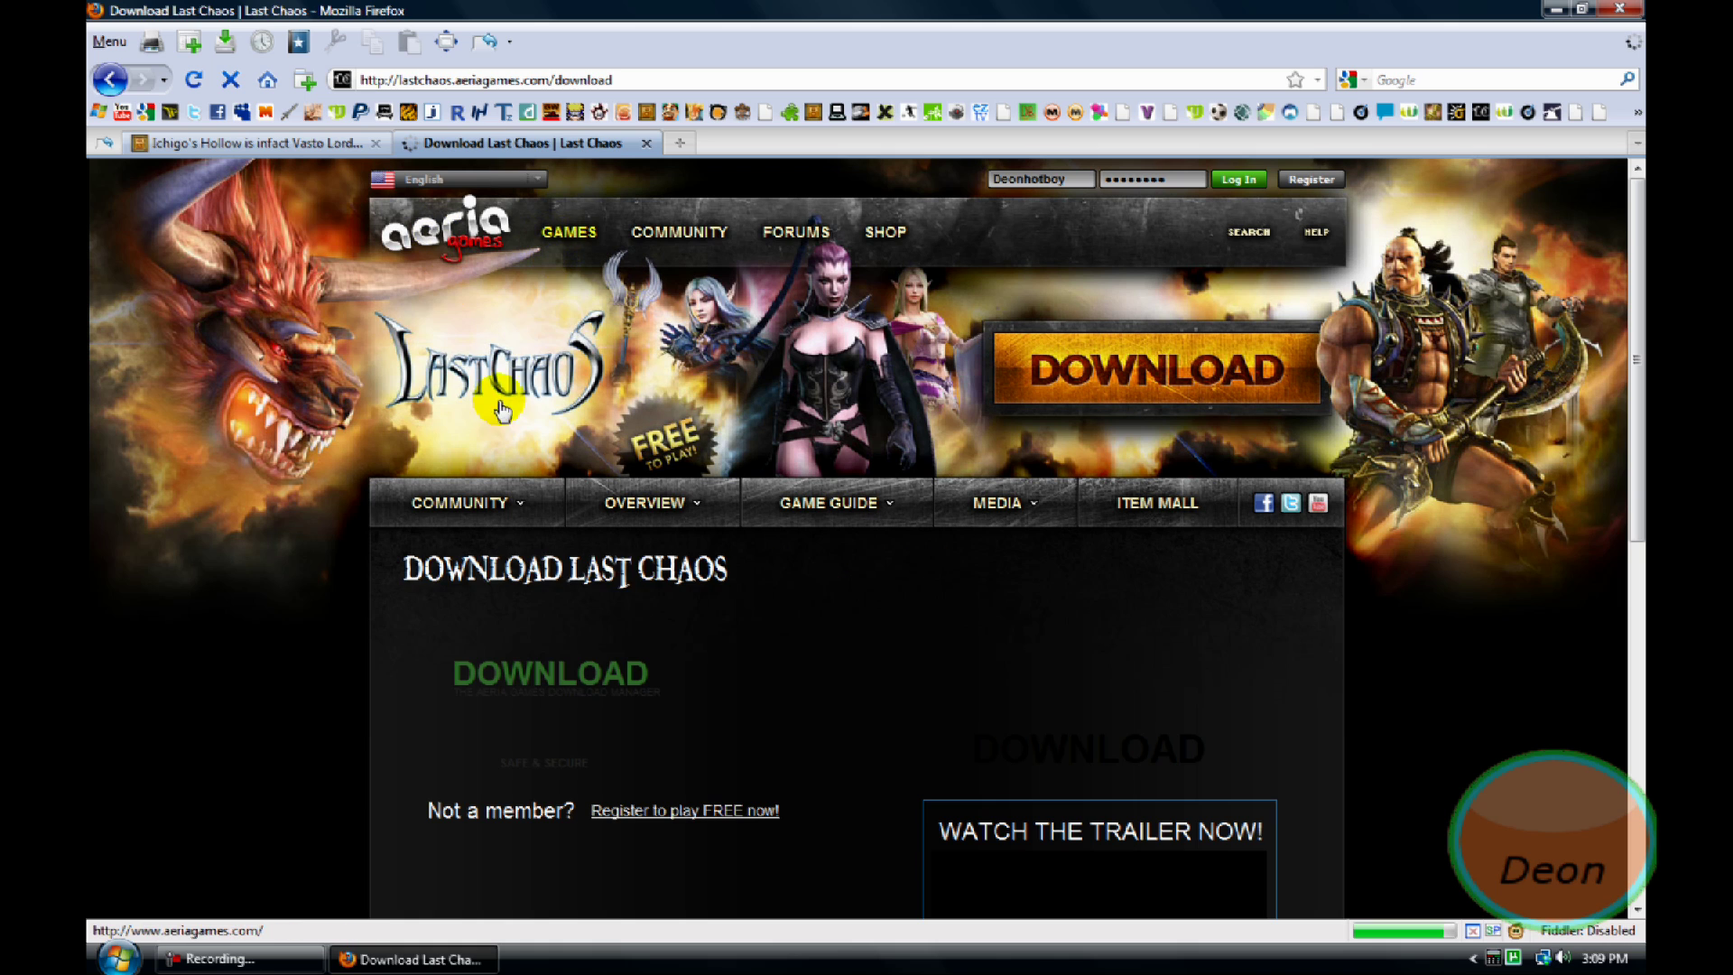
Go to the Last Chaos home page via the banner logo
{"action": "left_click", "coordinate": [501, 409]}
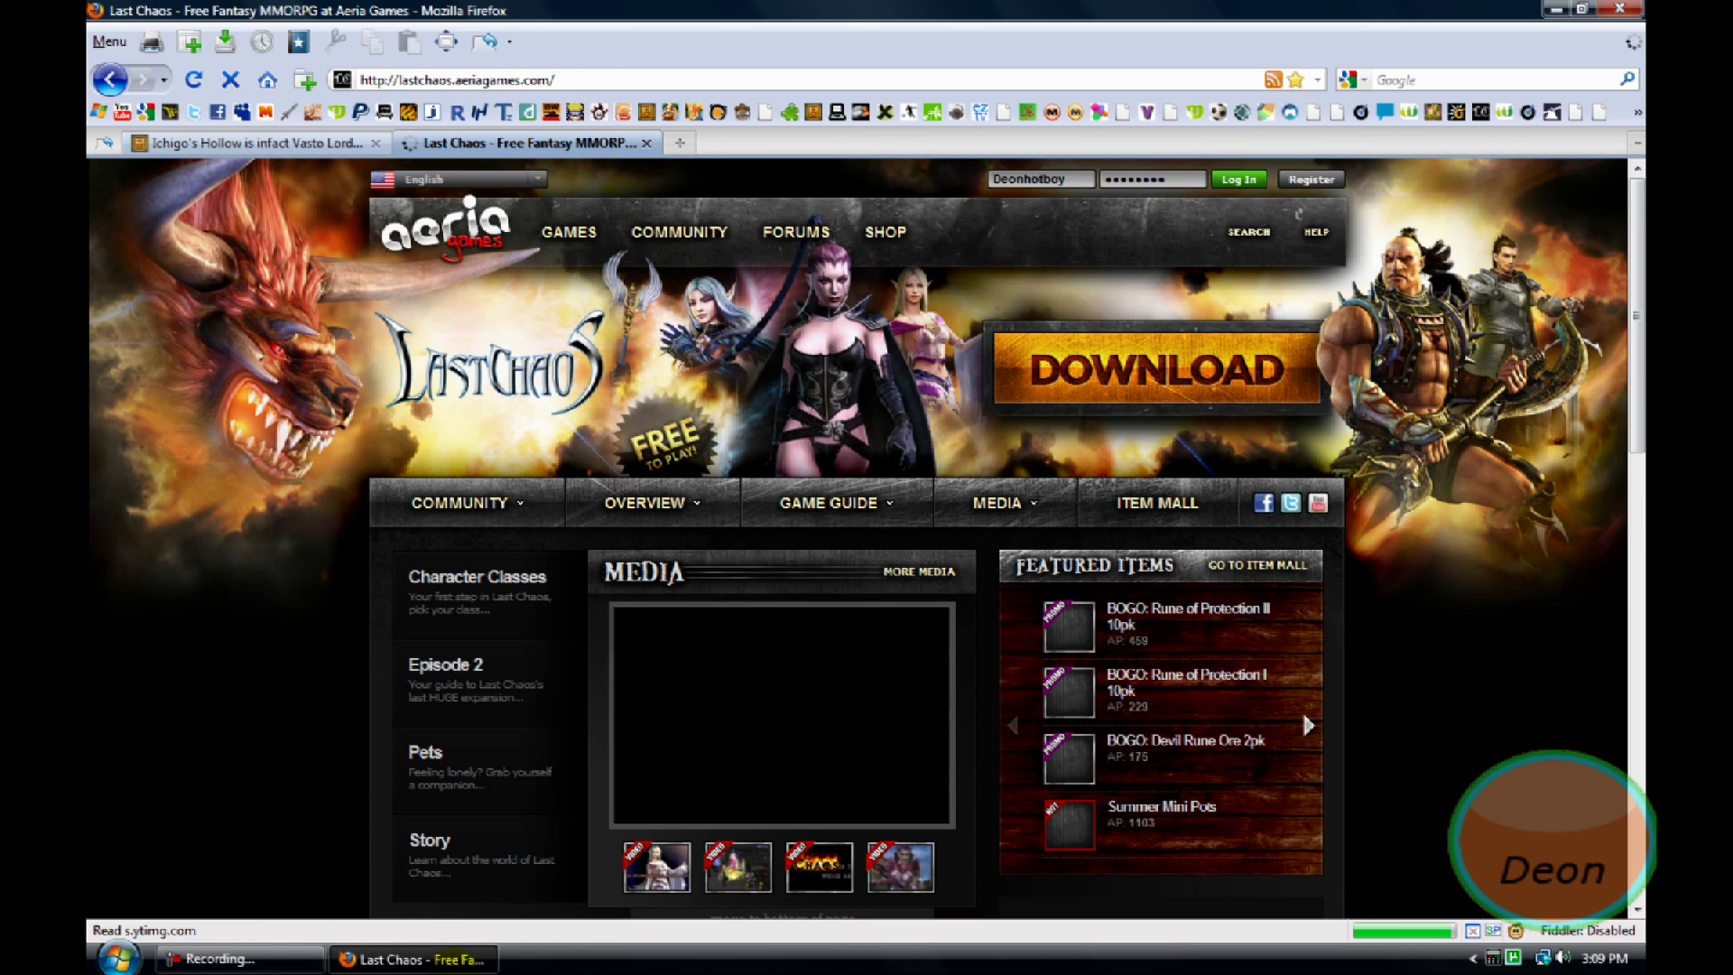
{"action": "left_click", "coordinate": [240, 959]}
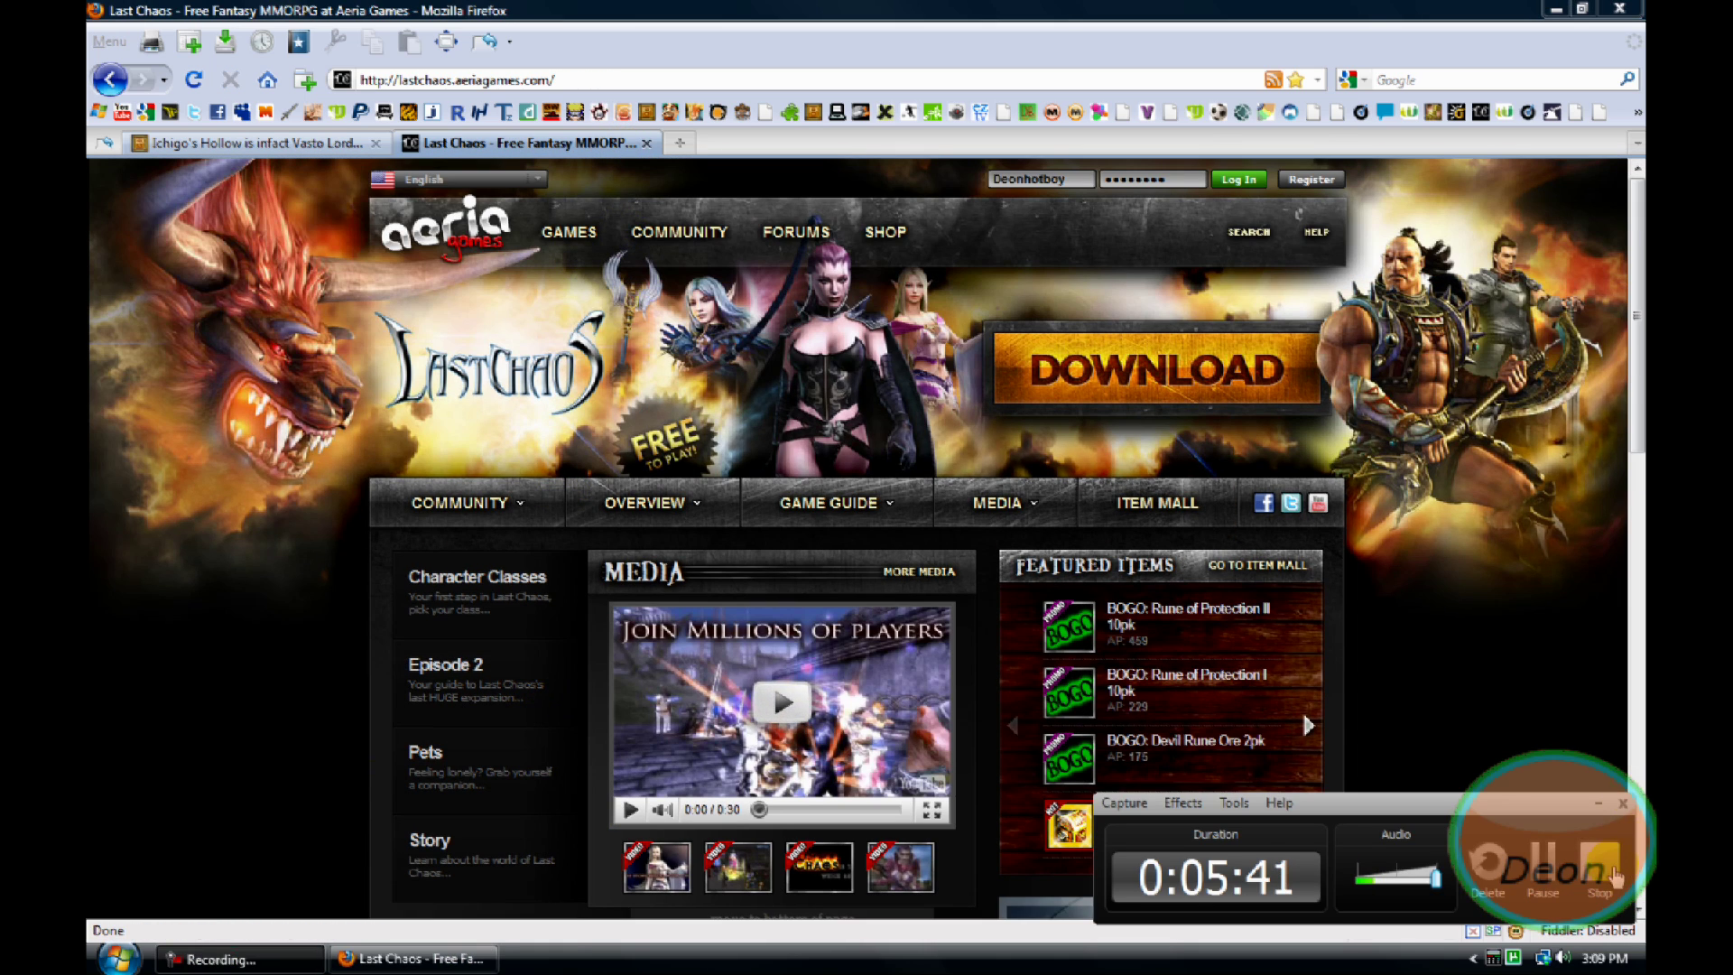